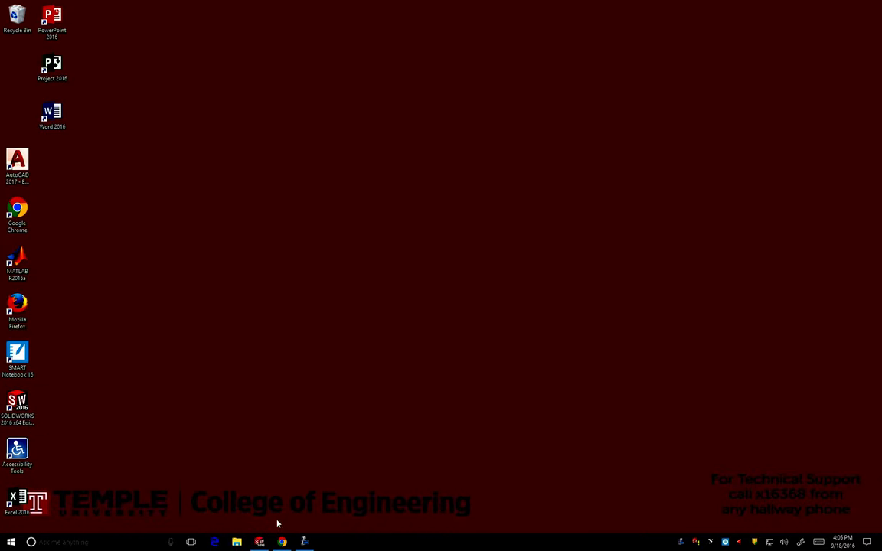
# Bring up SOLIDWORKS and create a new Part document through File > New.
pyautogui.click(259, 542)
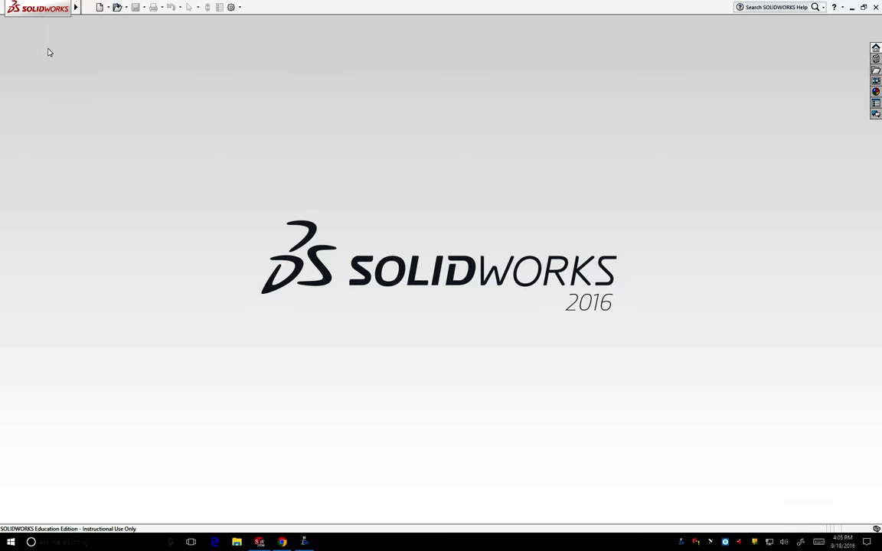
pyautogui.moveTo(75, 8)
pyautogui.click(87, 7)
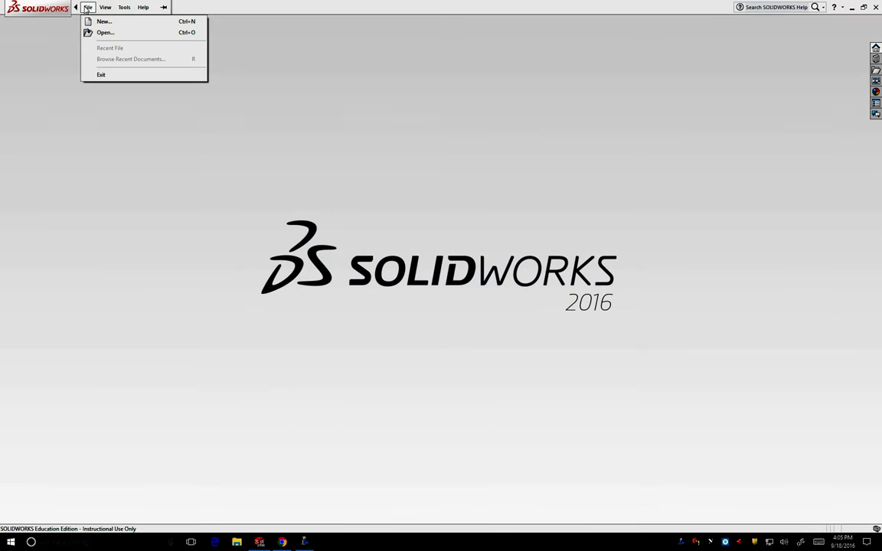
pyautogui.click(101, 22)
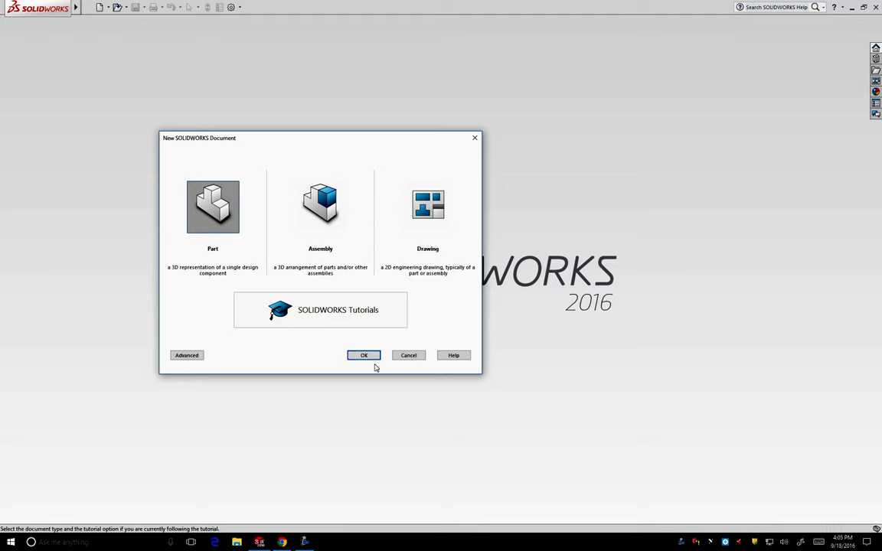
pyautogui.click(364, 355)
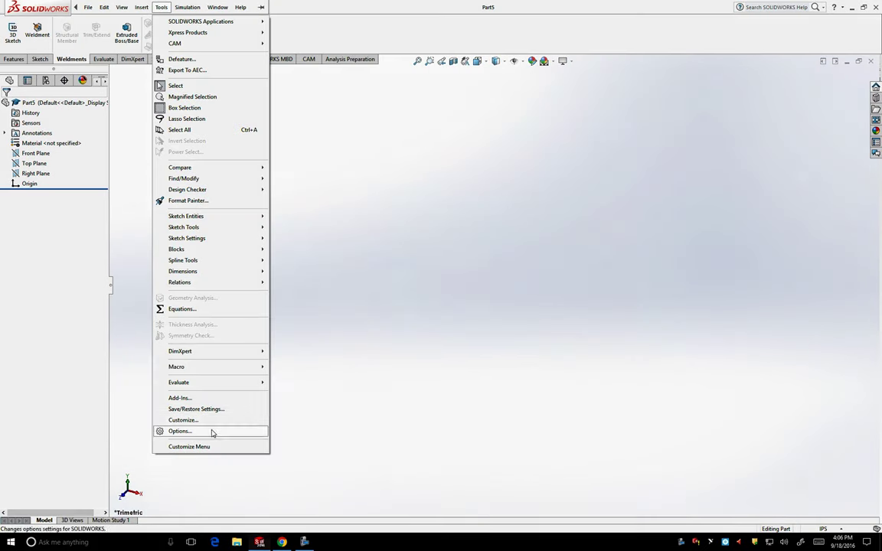
# Switch the part's document units from IPS to MMGS (millimetre, gram, second).
pyautogui.click(208, 431)
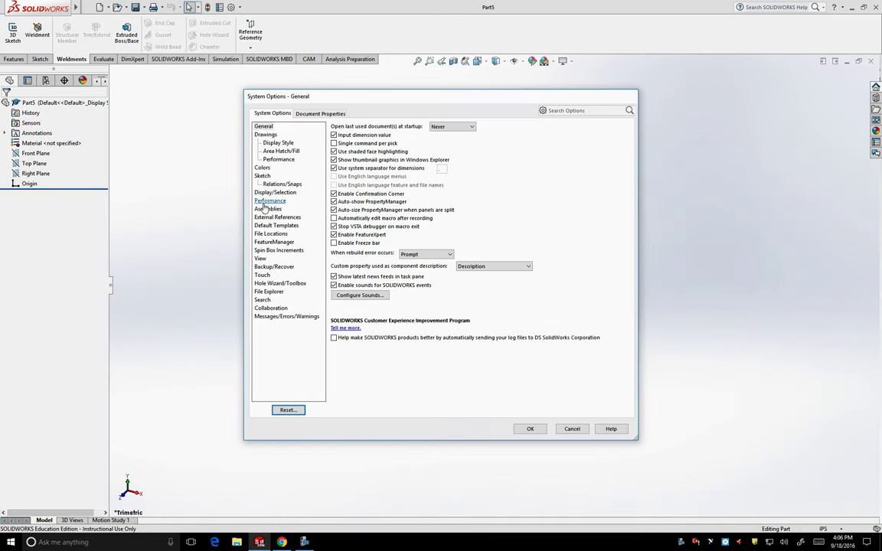
pyautogui.click(307, 113)
pyautogui.click(259, 192)
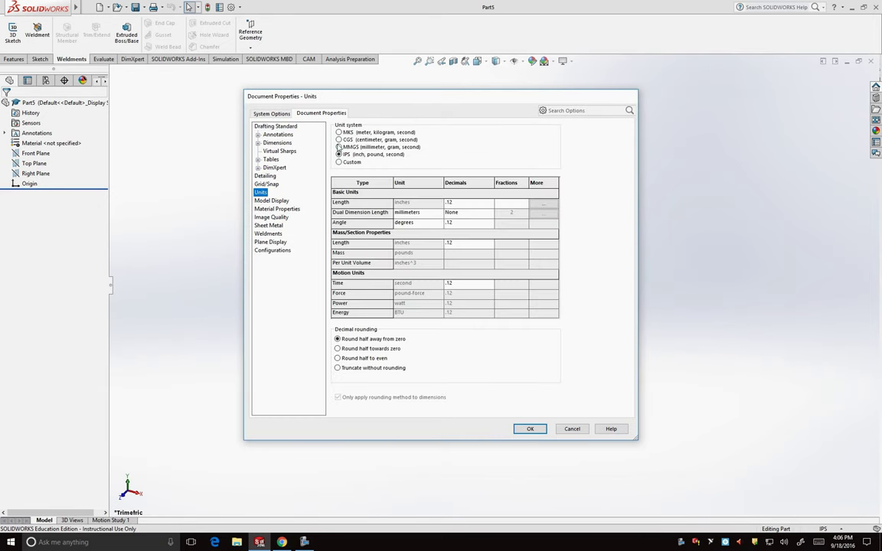
pyautogui.click(339, 147)
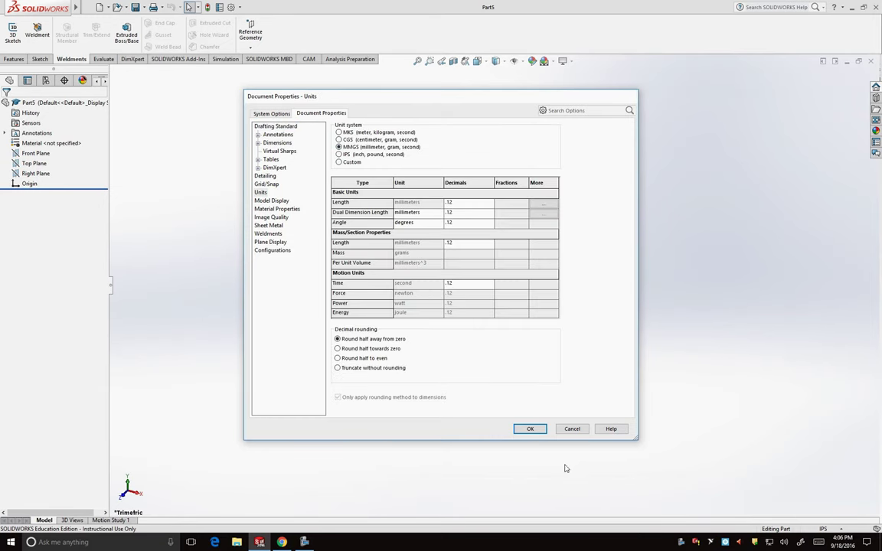
pyautogui.click(528, 430)
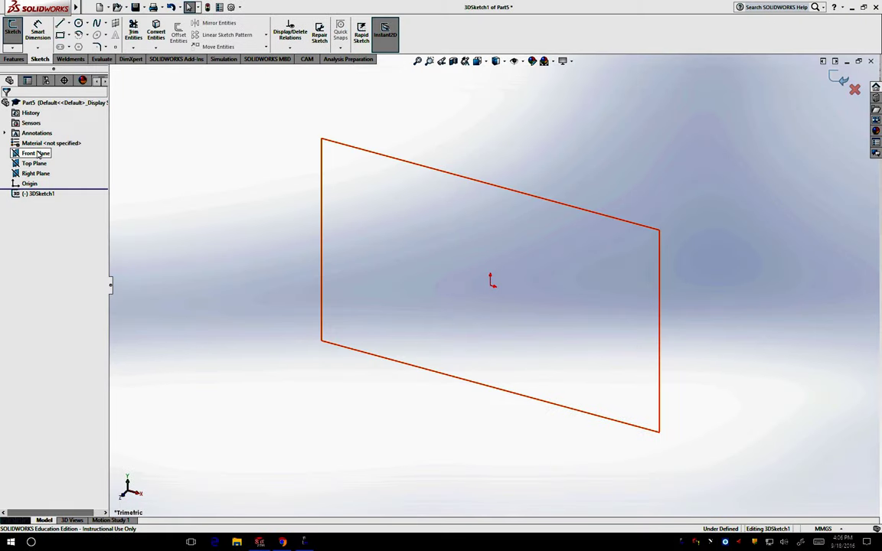
# Turn the view normal to the Front Plane.
pyautogui.rightClick(38, 153)
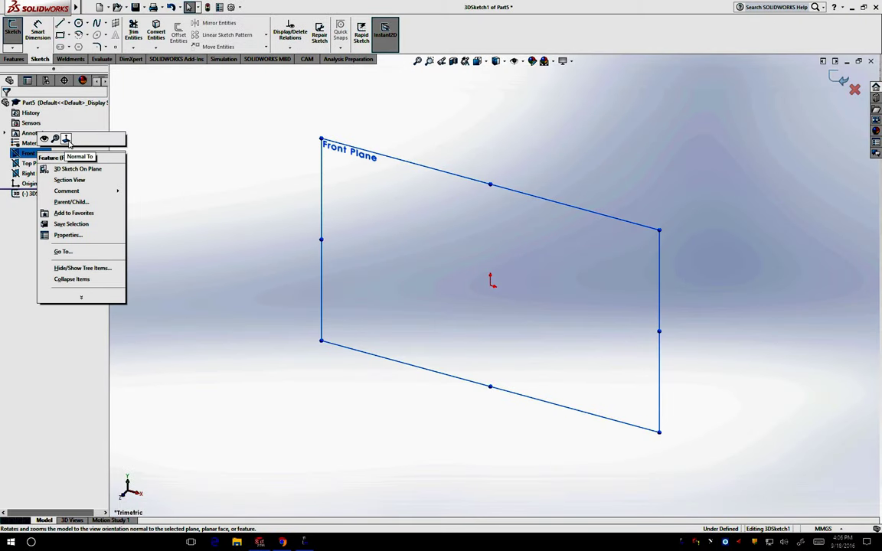
pyautogui.click(66, 139)
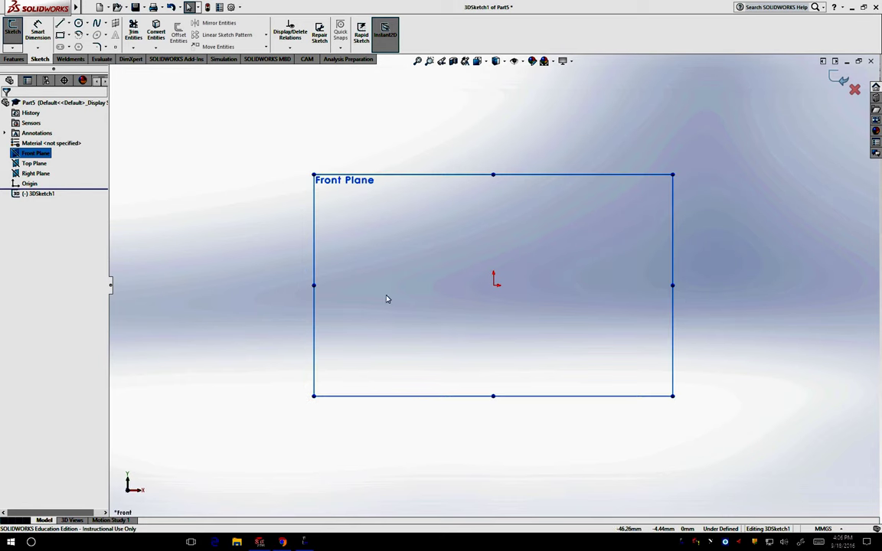
pyautogui.scroll(3, 388, 299)
pyautogui.scroll(-2, 782, 316)
pyautogui.scroll(2, 693, 321)
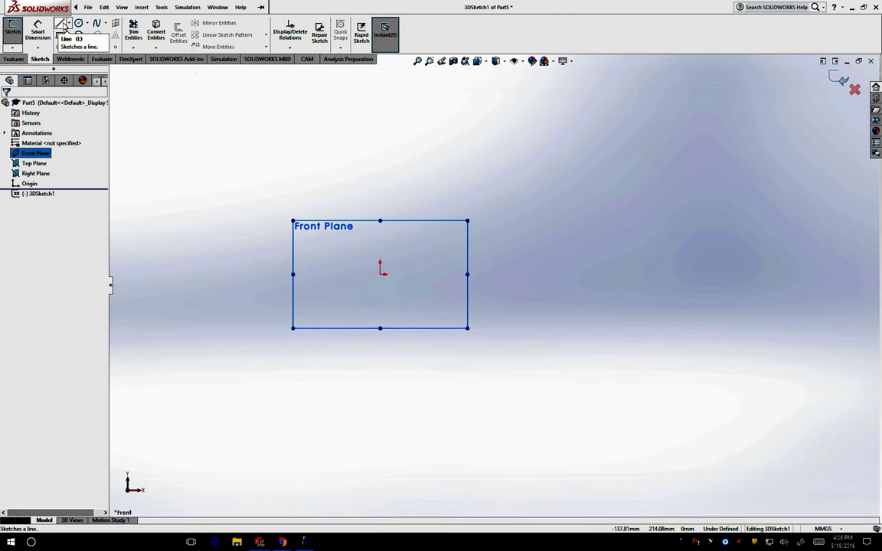
# Draw a horizontal line segment rightward from the origin.
pyautogui.click(62, 24)
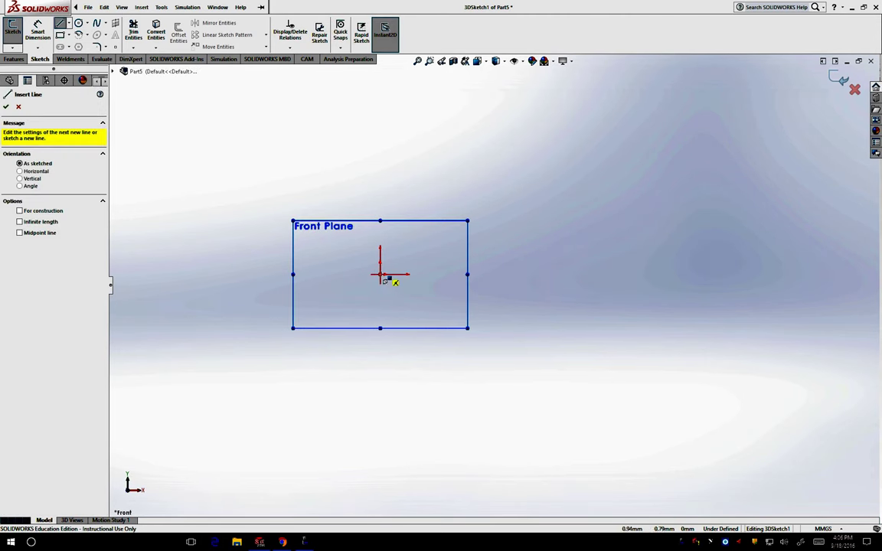
pyautogui.click(382, 275)
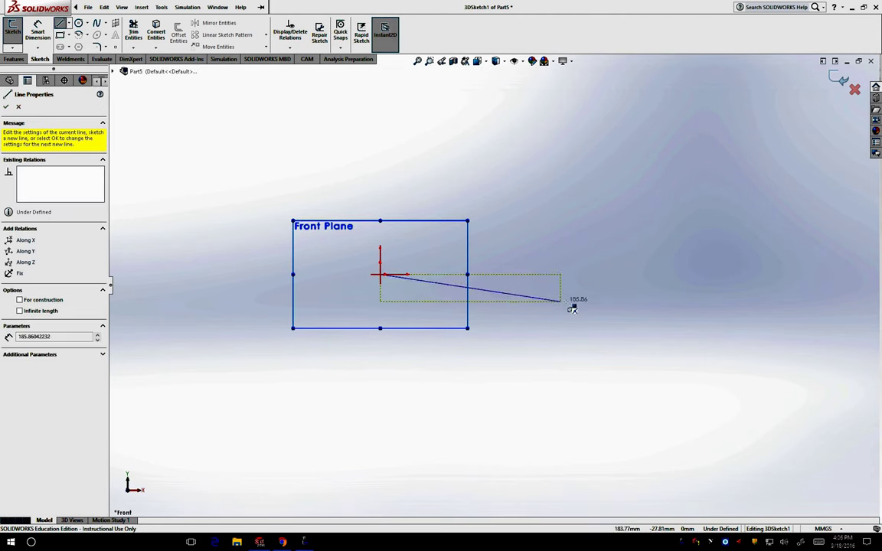
pyautogui.click(640, 274)
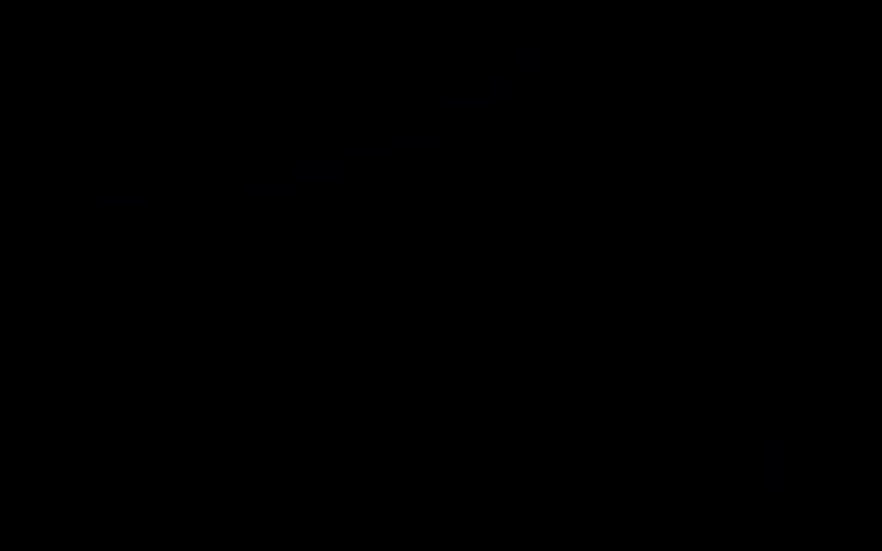
# Dimension the three lower line segments at 1000 mm each.
pyautogui.press('Escape')
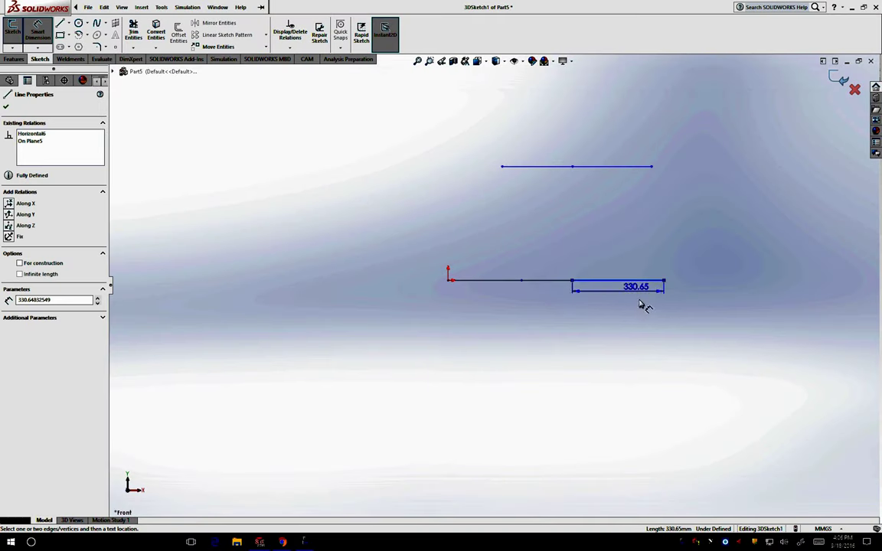
pyautogui.click(649, 328)
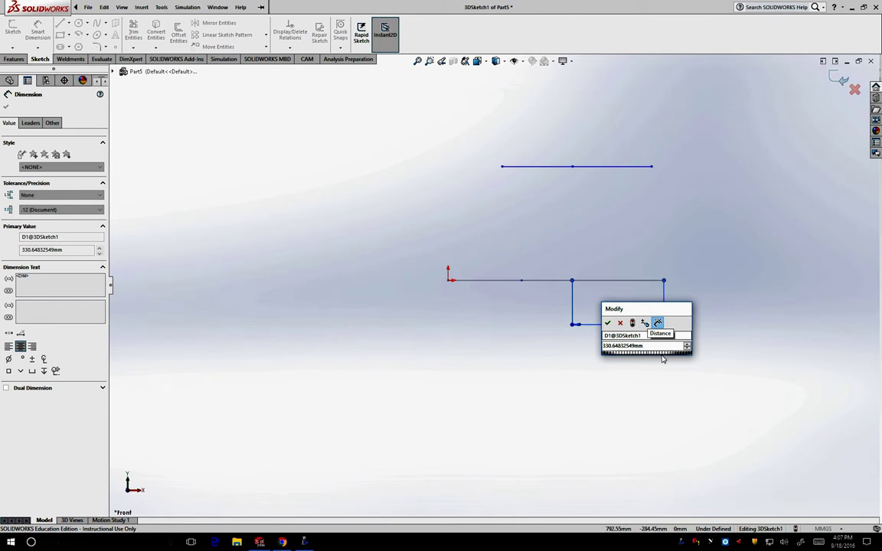
pyautogui.write('1000')
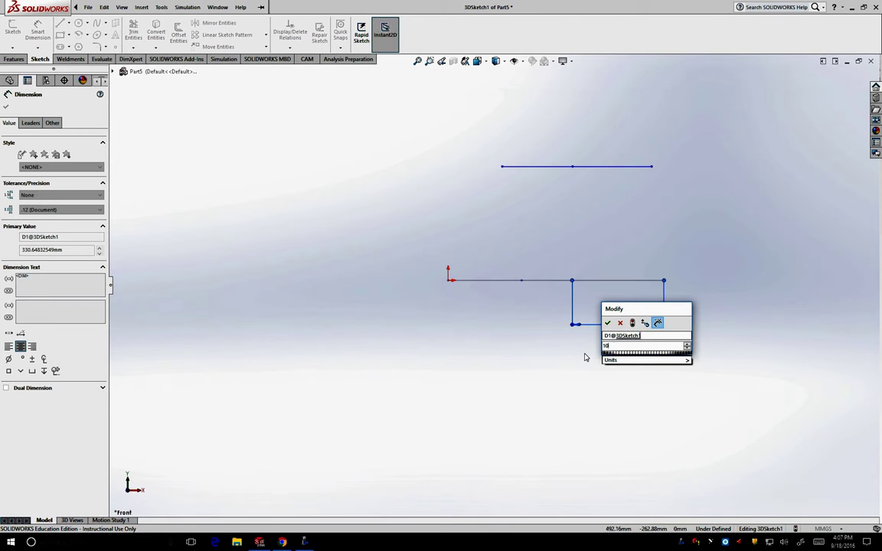
pyautogui.press('Return')
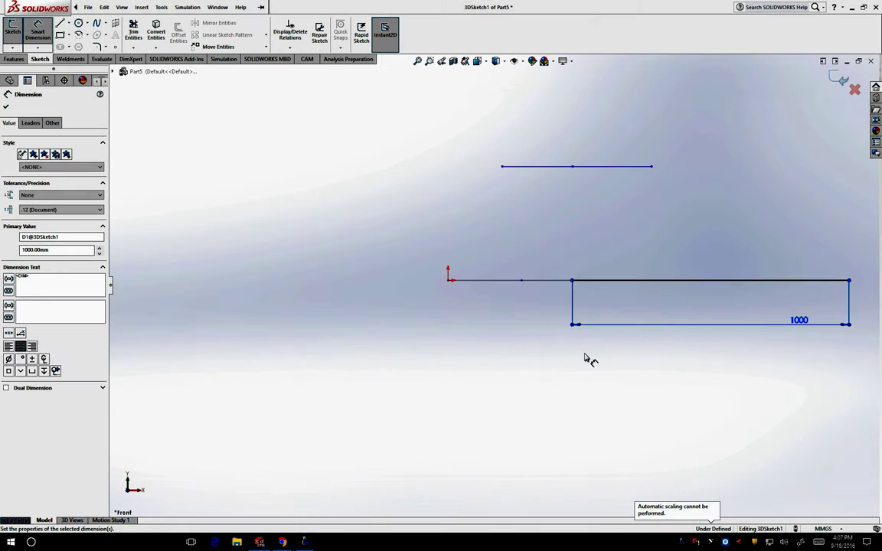
pyautogui.click(561, 284)
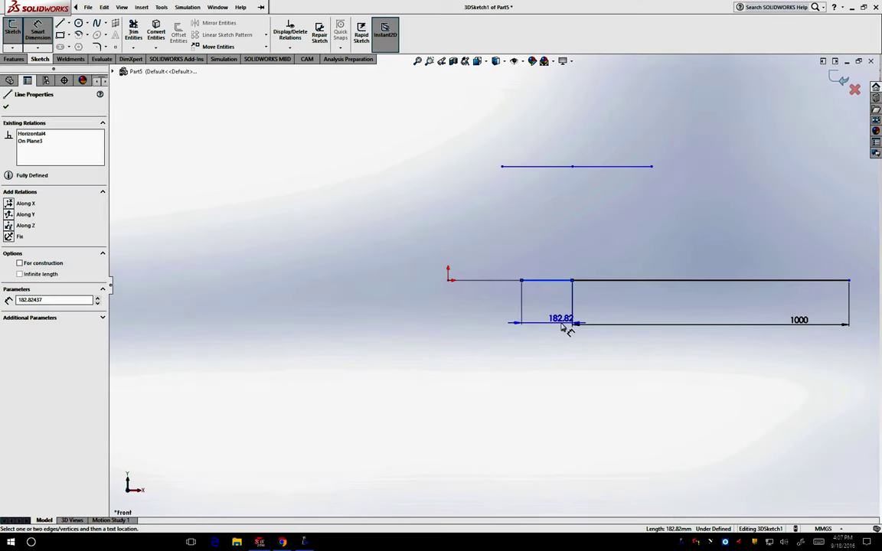
pyautogui.click(567, 328)
pyautogui.write('000')
pyautogui.press('Return')
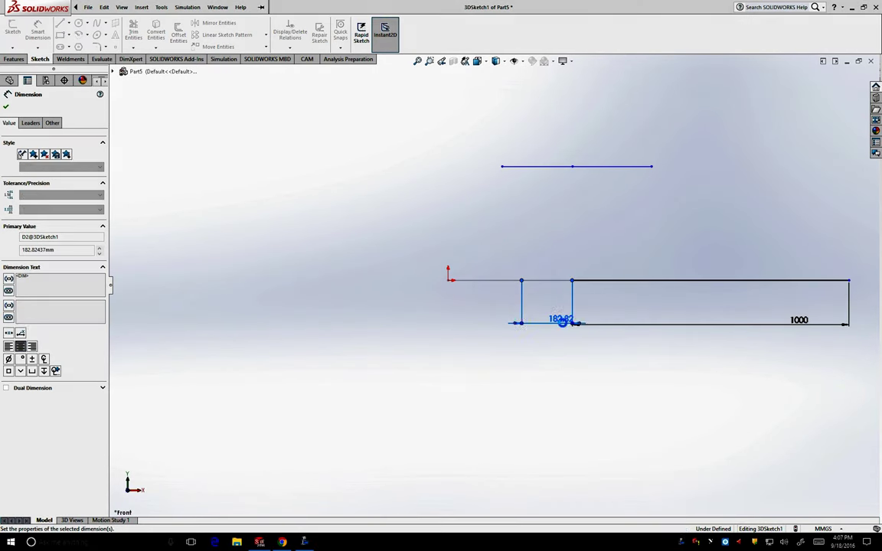
pyautogui.click(492, 285)
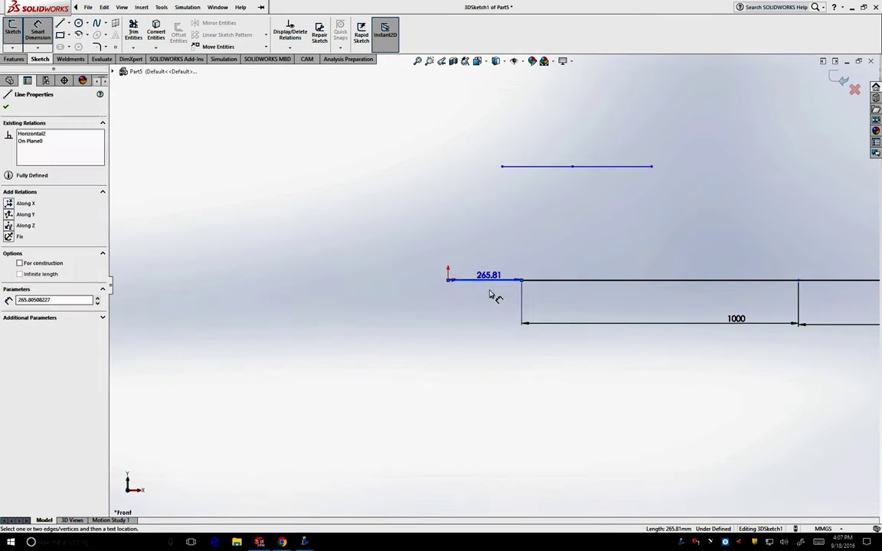
pyautogui.click(492, 330)
pyautogui.write('1000')
pyautogui.press('Return')
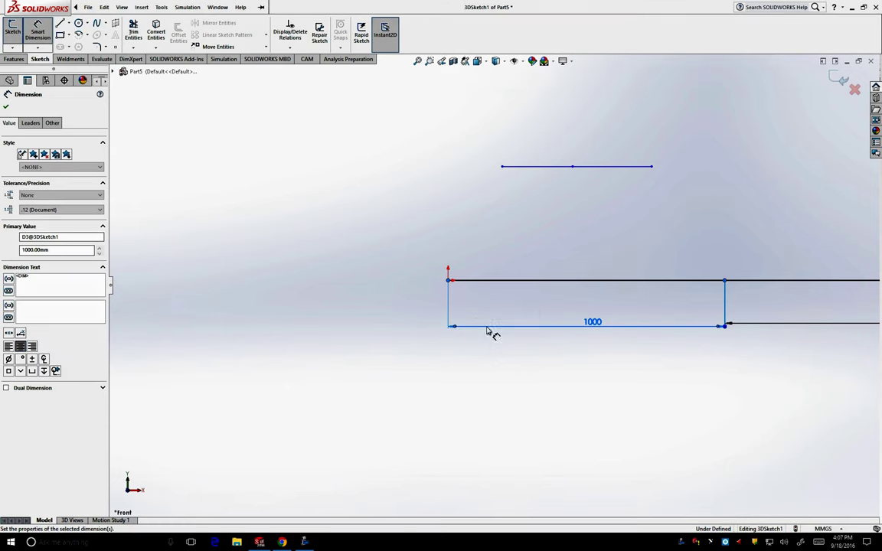
# Dimension the upper line's right and left segments at 1000 mm each.
pyautogui.click(611, 167)
pyautogui.click(611, 140)
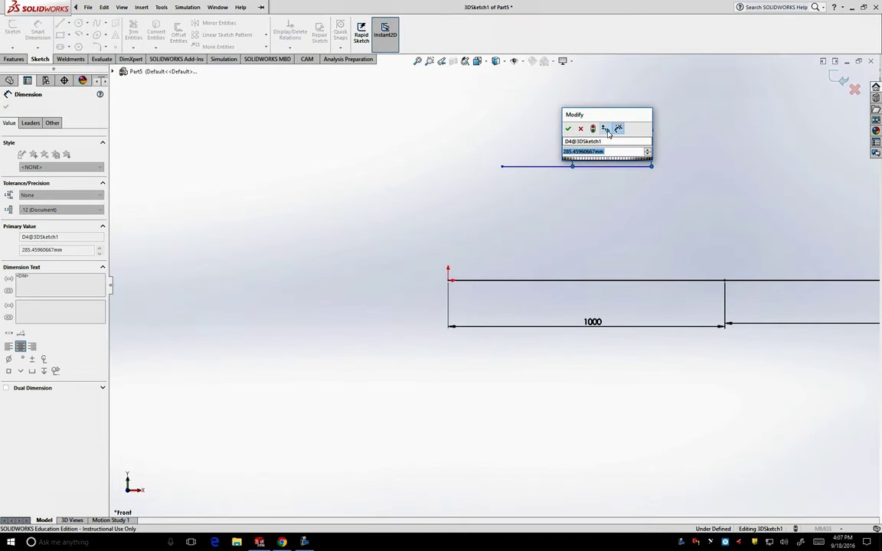
pyautogui.write('1000')
pyautogui.press('Return')
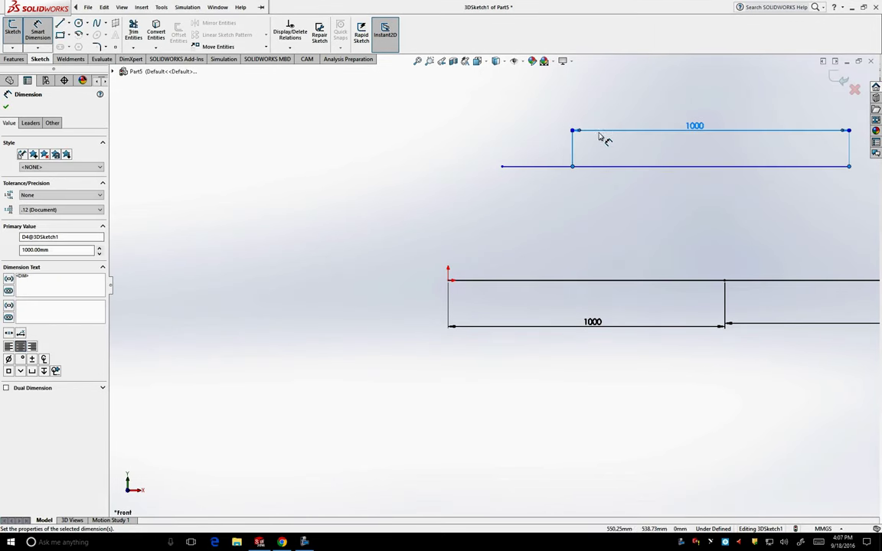
pyautogui.click(555, 166)
pyautogui.click(554, 126)
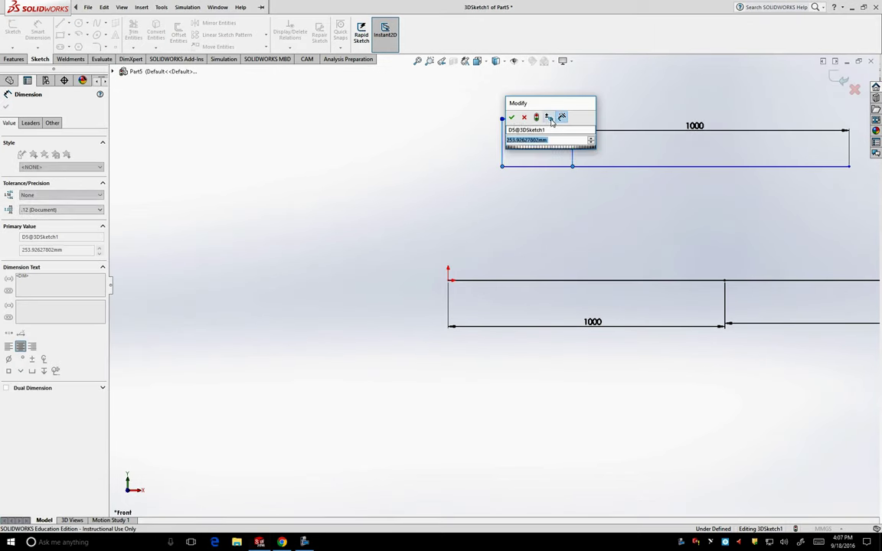
pyautogui.write('1000')
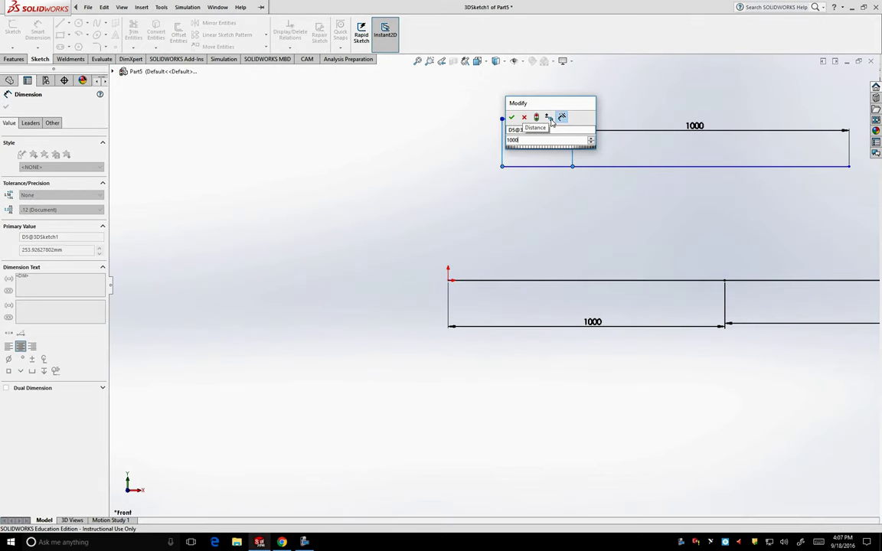
pyautogui.press('Return')
pyautogui.scroll(3, 466, 221)
pyautogui.scroll(3, 467, 220)
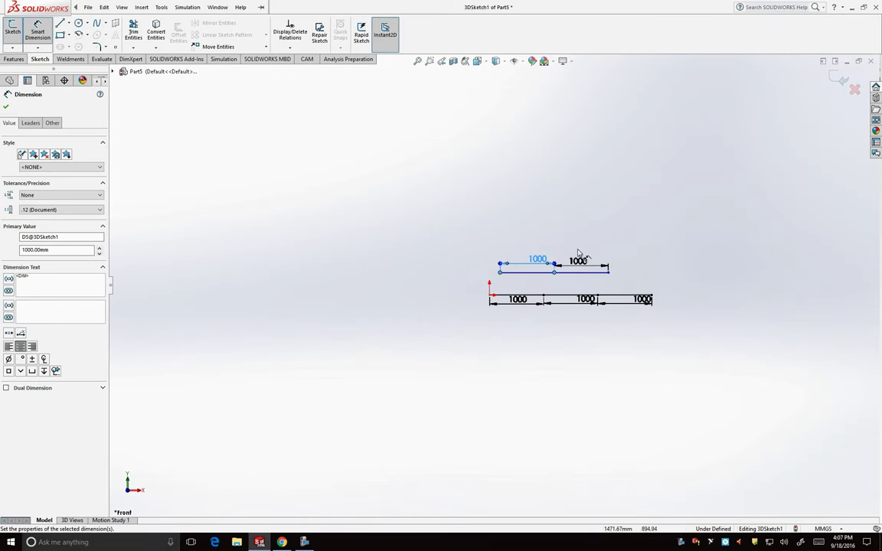
pyautogui.scroll(-2, 466, 366)
pyautogui.scroll(-2, 512, 325)
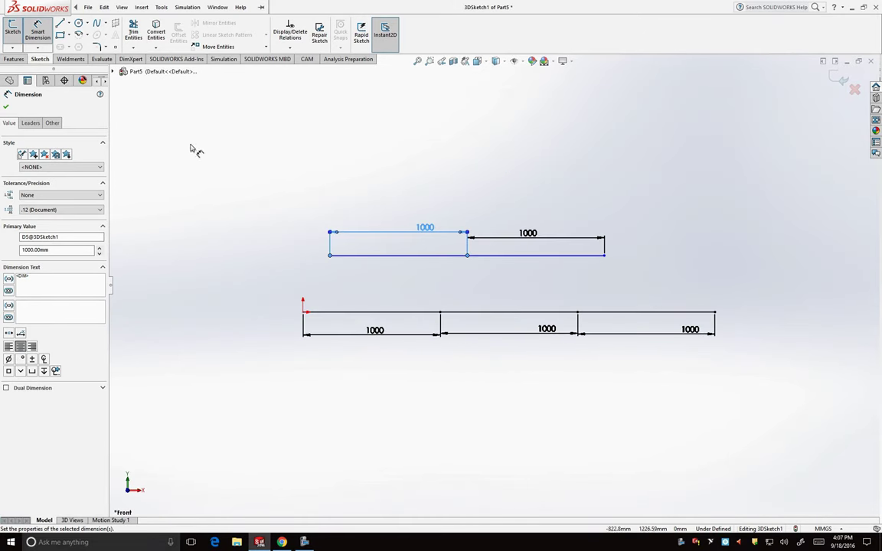
pyautogui.click(5, 108)
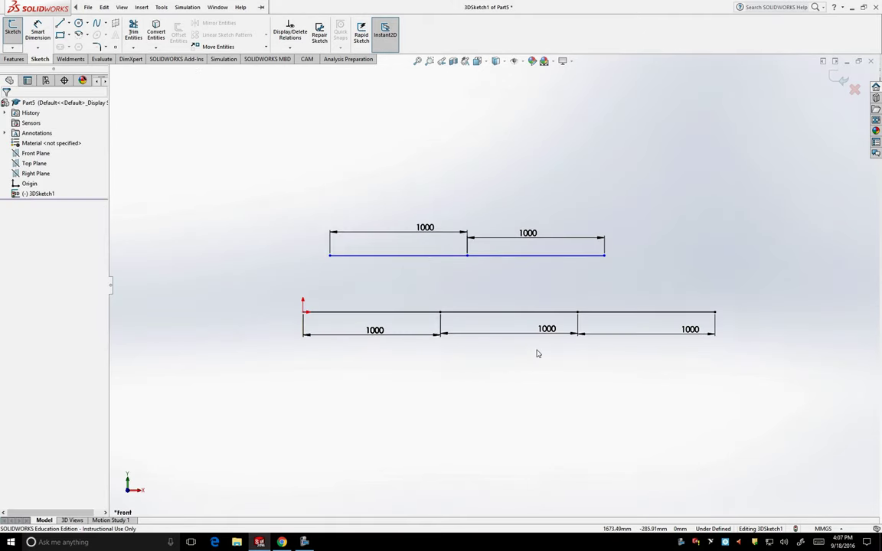
# Add an Along Y relation between the lower middle segment's midpoint and the upper line's middle point.
pyautogui.rightClick(522, 314)
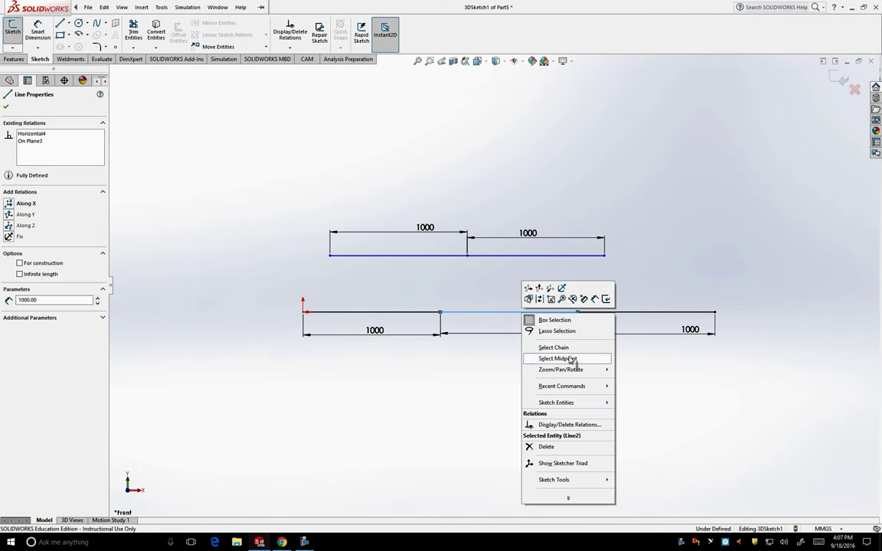
pyautogui.click(633, 208)
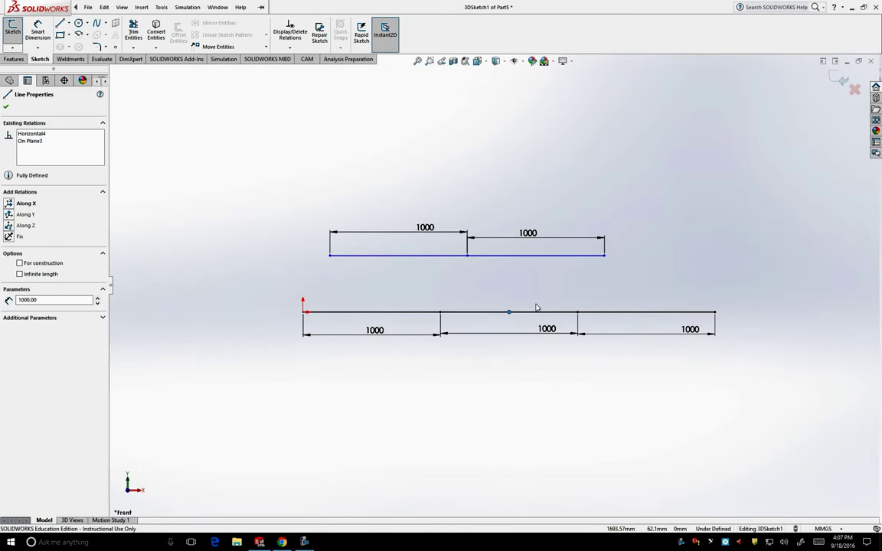
pyautogui.keyDown('ctrl'); pyautogui.click(467, 256); pyautogui.keyUp('ctrl')
pyautogui.click(162, 7)
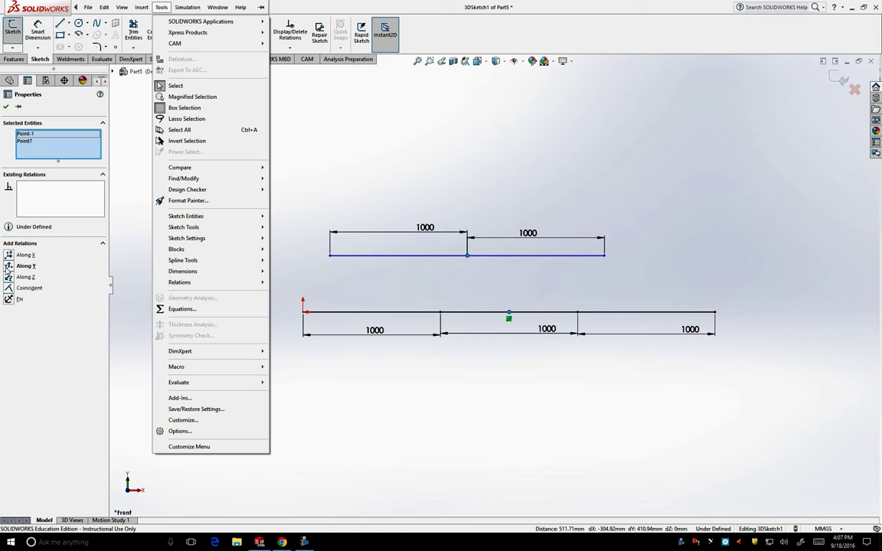
pyautogui.click(8, 268)
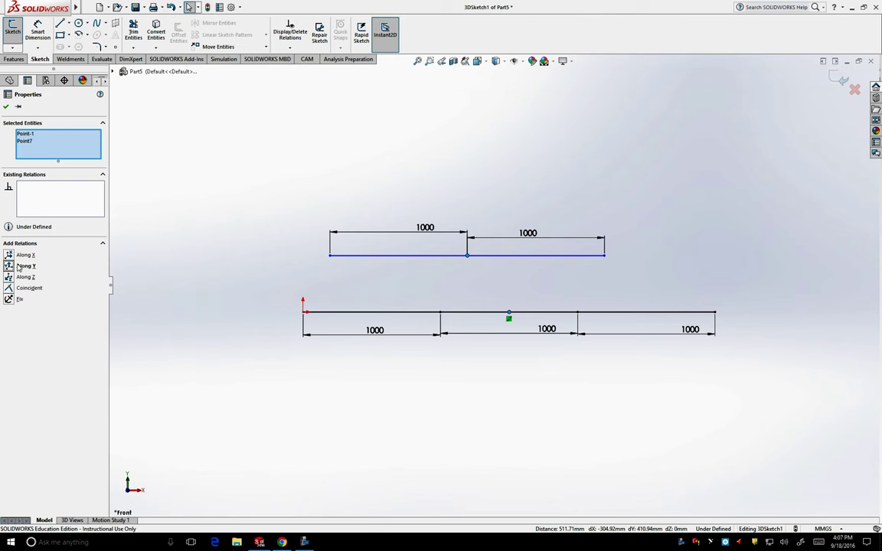
pyautogui.click(10, 267)
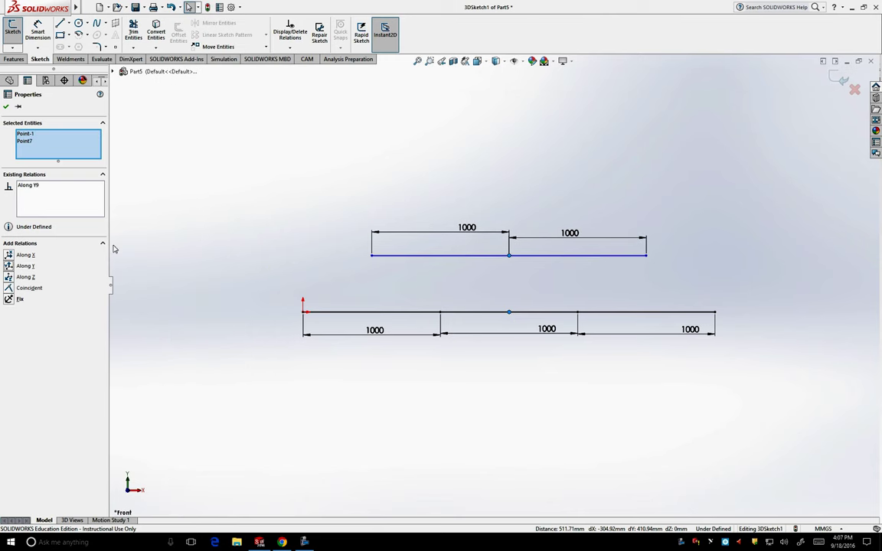
pyautogui.click(6, 107)
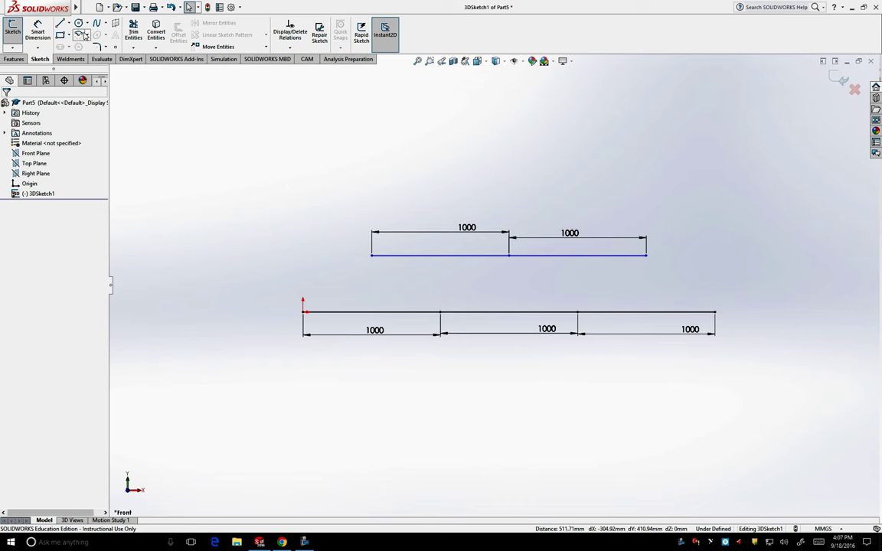
# Dimension the spacing between the top and bottom lines at 1000 mm.
pyautogui.click(37, 31)
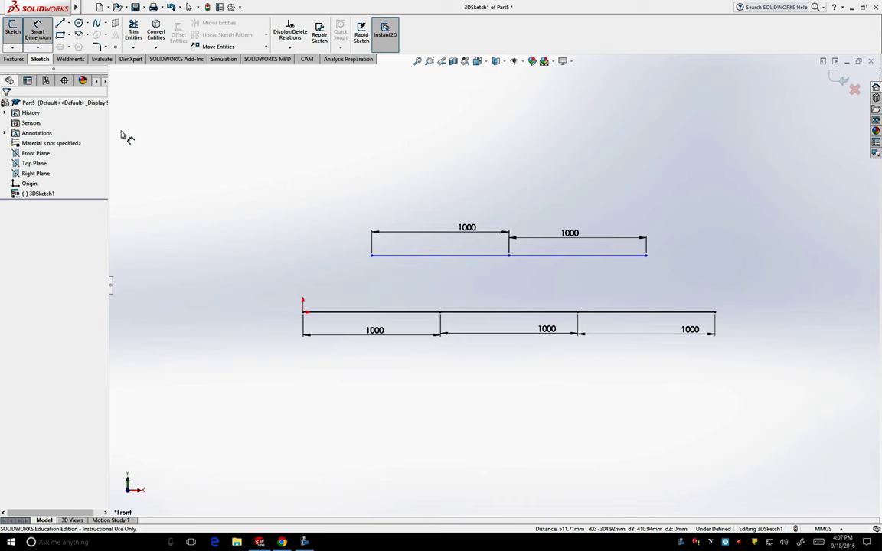
pyautogui.click(391, 256)
pyautogui.click(385, 312)
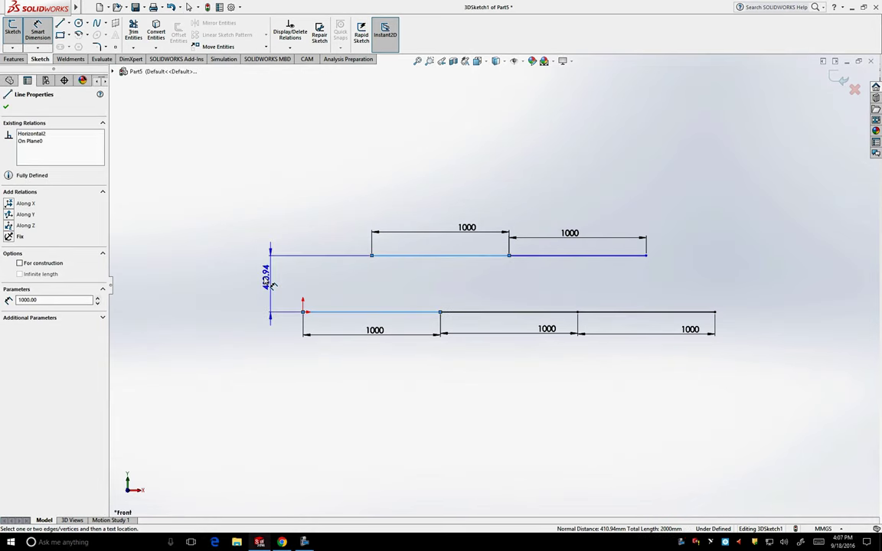
pyautogui.click(258, 277)
pyautogui.write('1000')
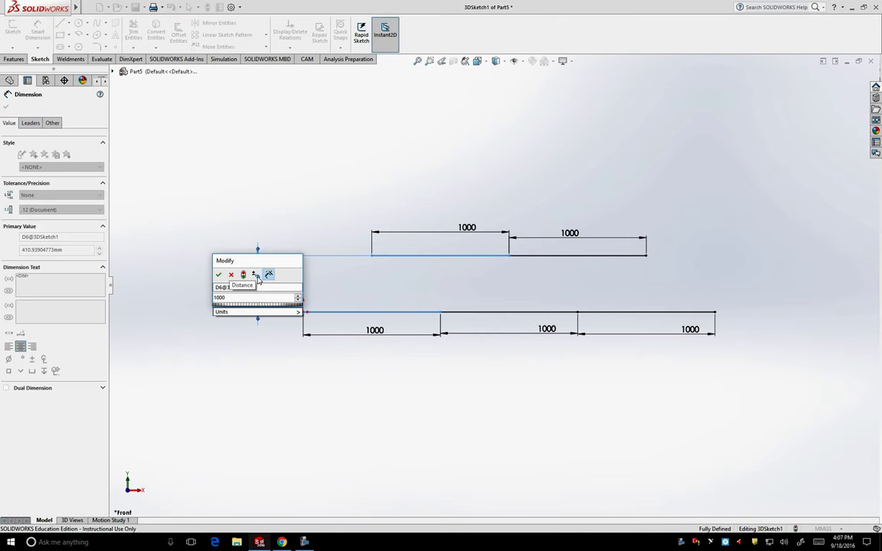
pyautogui.press('Return')
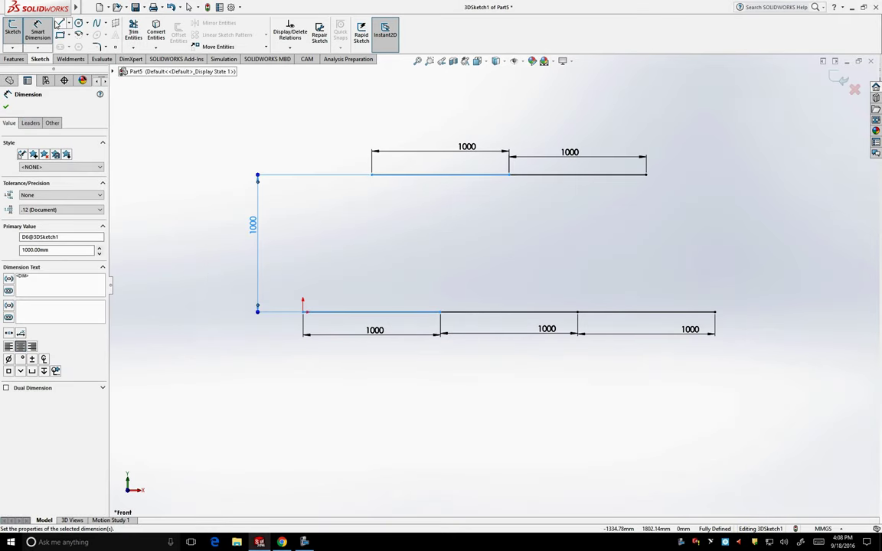
# Draw diagonals from the origin and the bottom first division to the top line's left end.
pyautogui.click(60, 23)
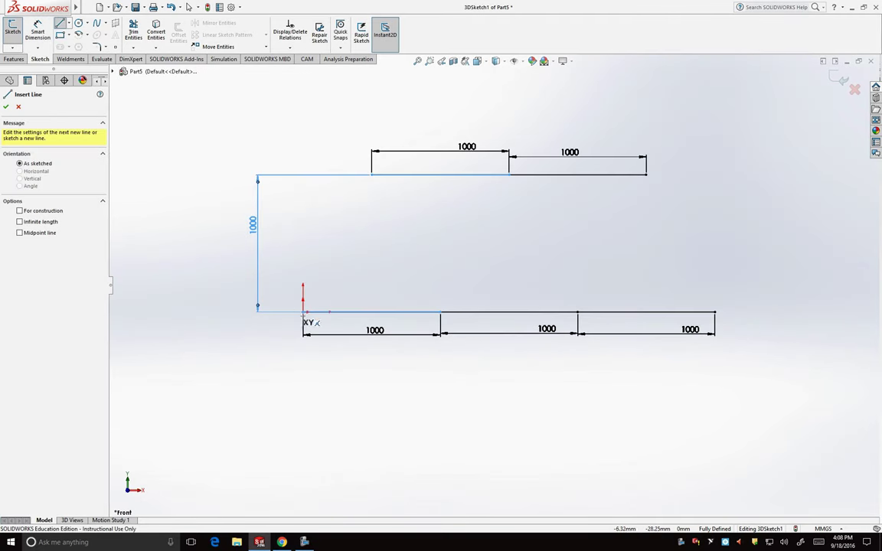
pyautogui.click(304, 311)
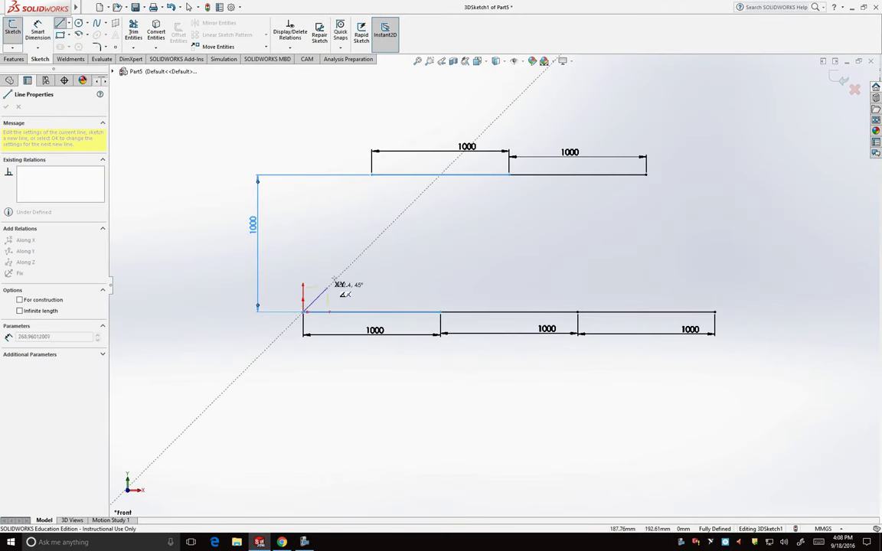
pyautogui.doubleClick(372, 175)
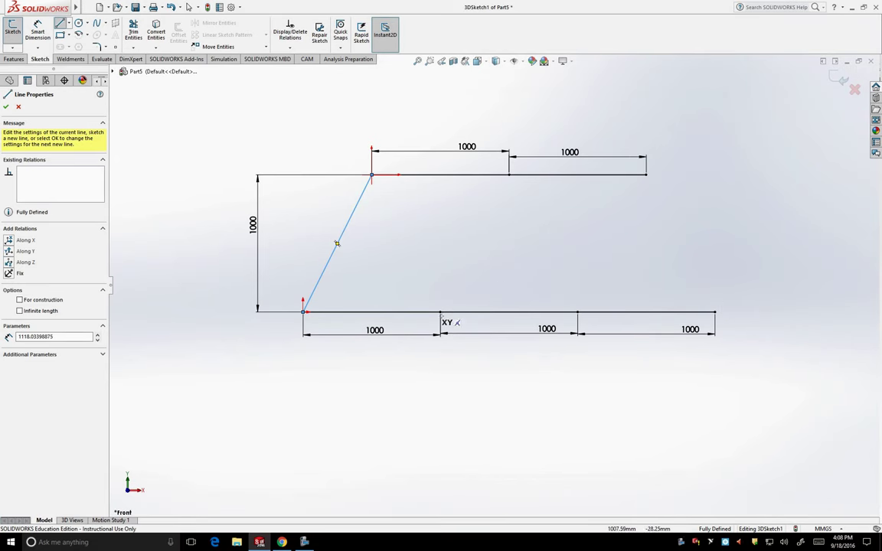
pyautogui.click(440, 312)
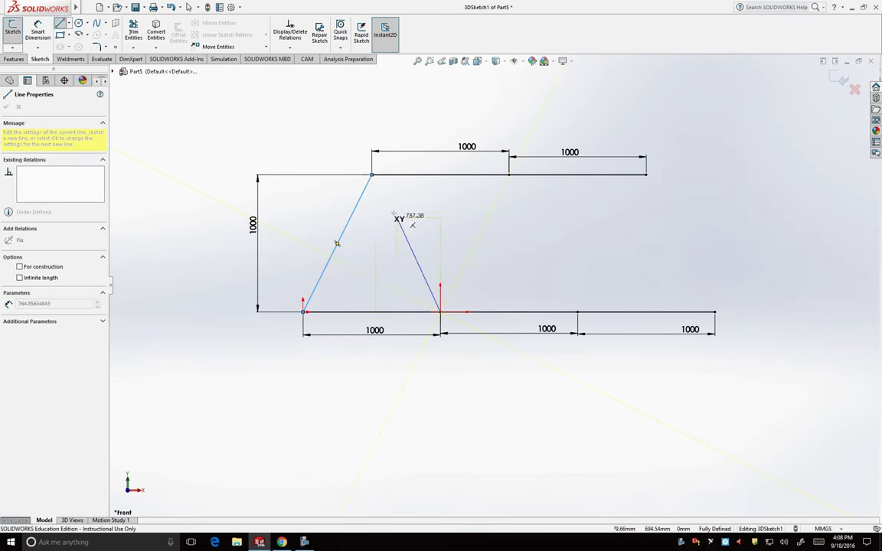
pyautogui.click(372, 175)
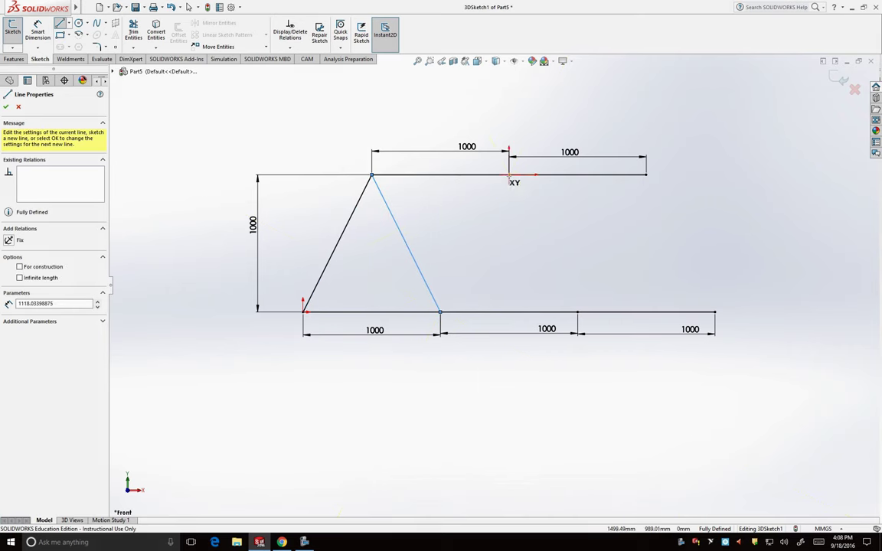
pyautogui.click(509, 176)
pyautogui.click(441, 311)
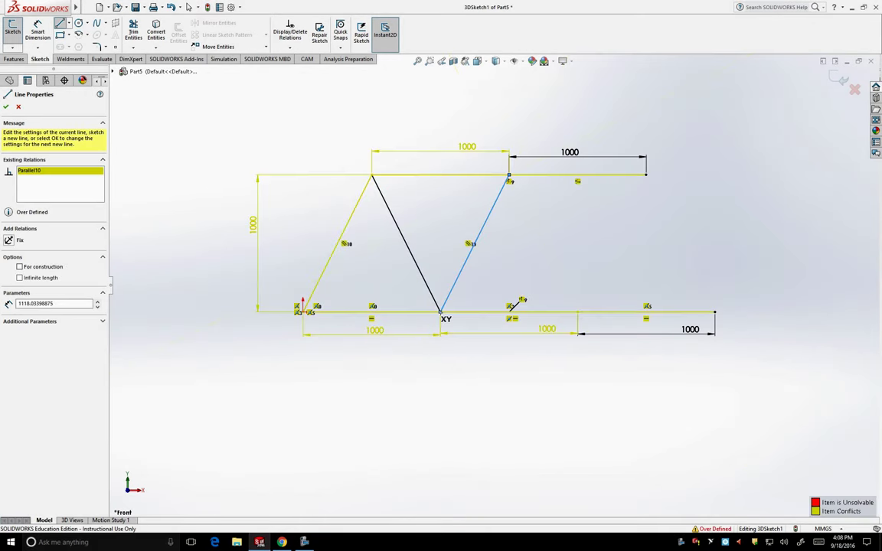
pyautogui.hotkey('ctrl', 'z')
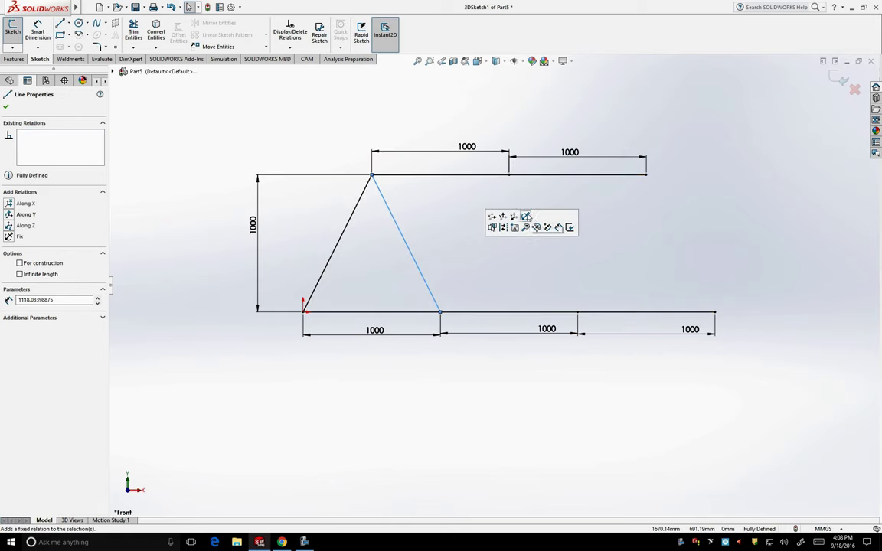
# Draw a diagonal from the top line's middle point down to the bottom first division.
pyautogui.click(37, 32)
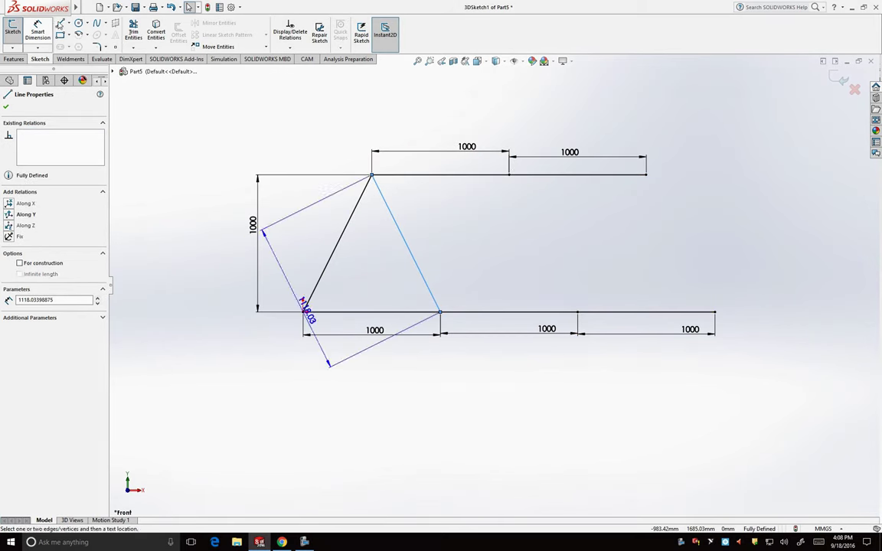
pyautogui.click(63, 23)
pyautogui.click(509, 176)
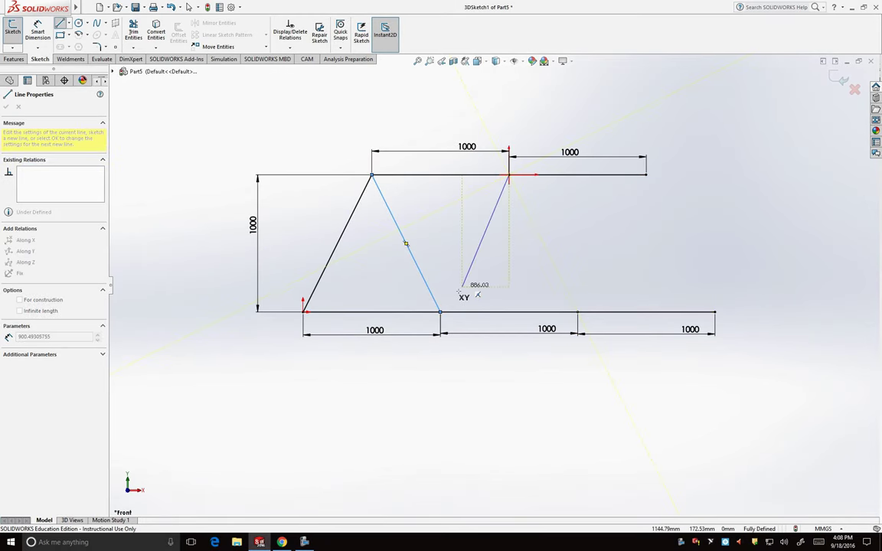
pyautogui.click(440, 312)
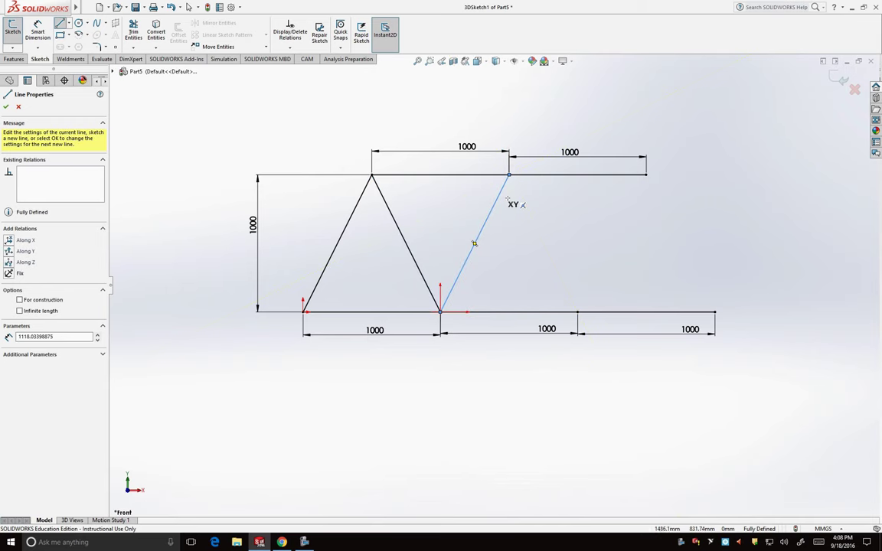
pyautogui.click(578, 311)
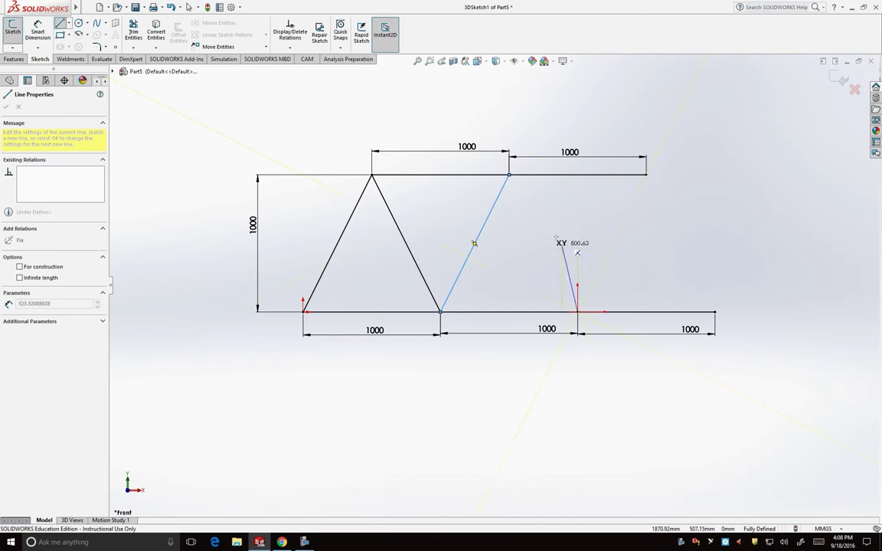
pyautogui.click(509, 176)
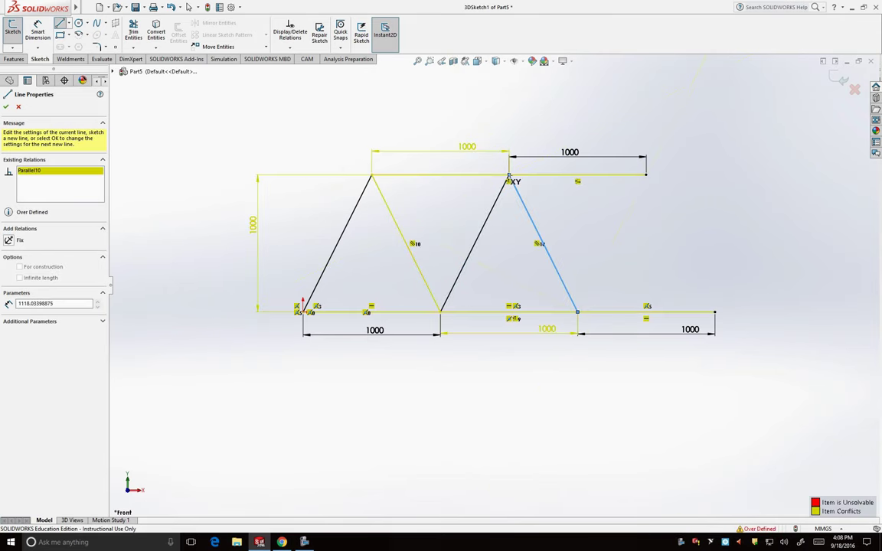
pyautogui.hotkey('ctrl', 'z')
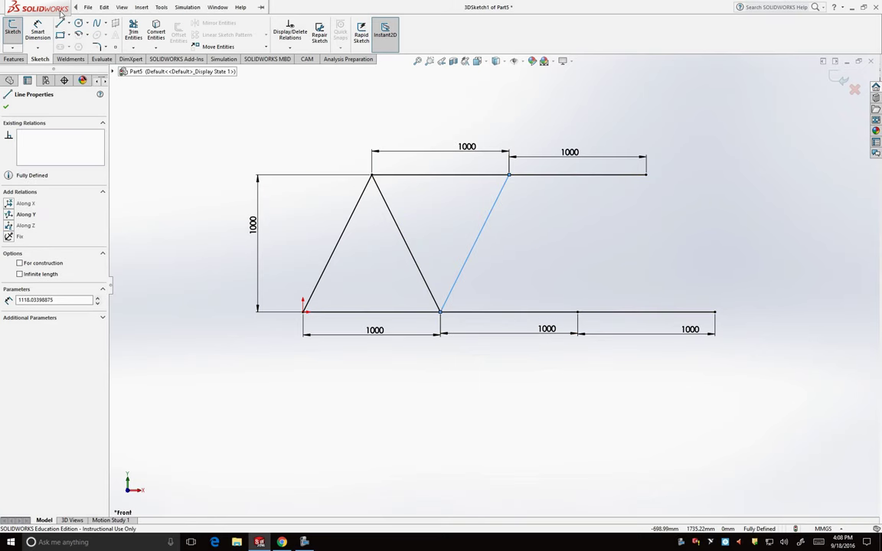
# Draw diagonals linking the bottom second division to the top middle point and top right end.
pyautogui.click(61, 24)
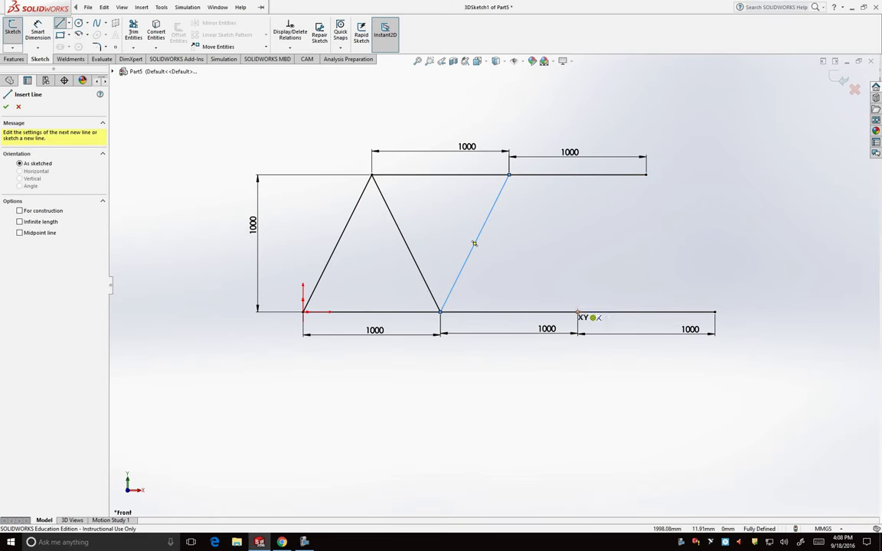
pyautogui.click(577, 311)
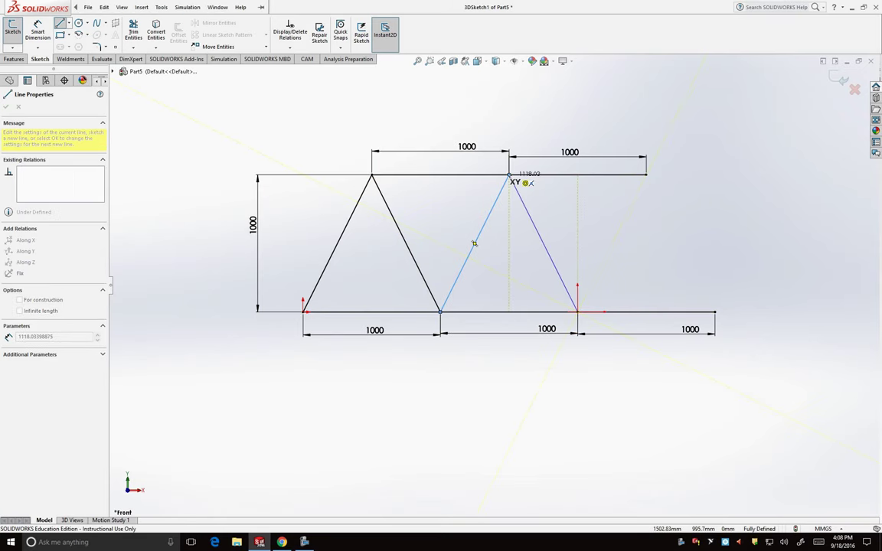
pyautogui.click(509, 175)
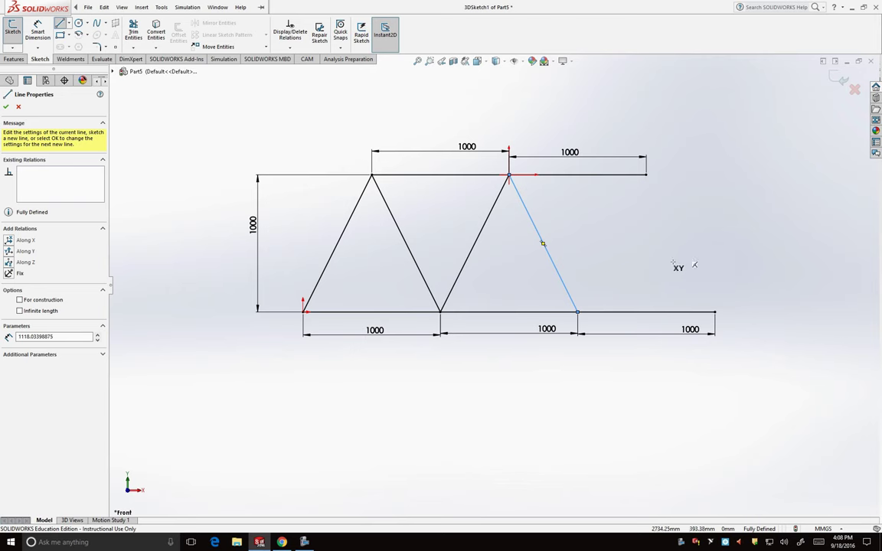
pyautogui.click(646, 176)
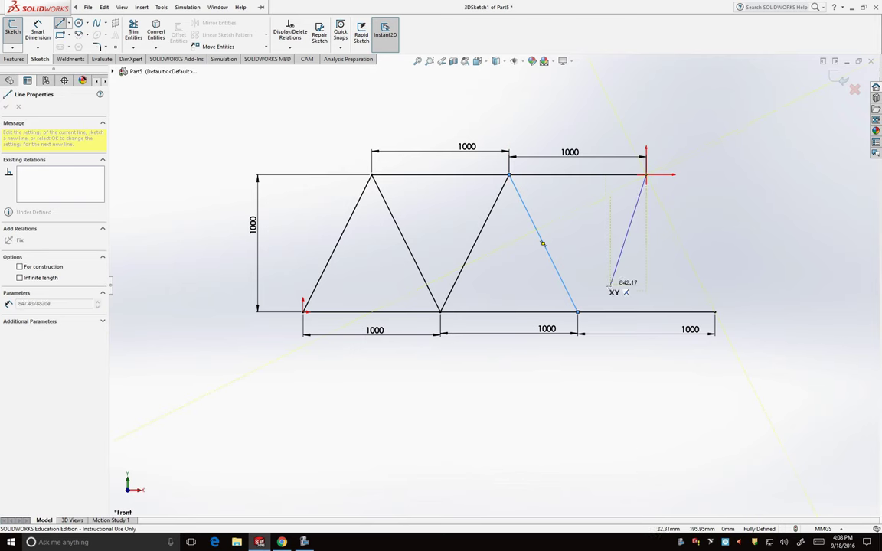
pyautogui.click(578, 312)
pyautogui.hotkey('ctrl', 'z')
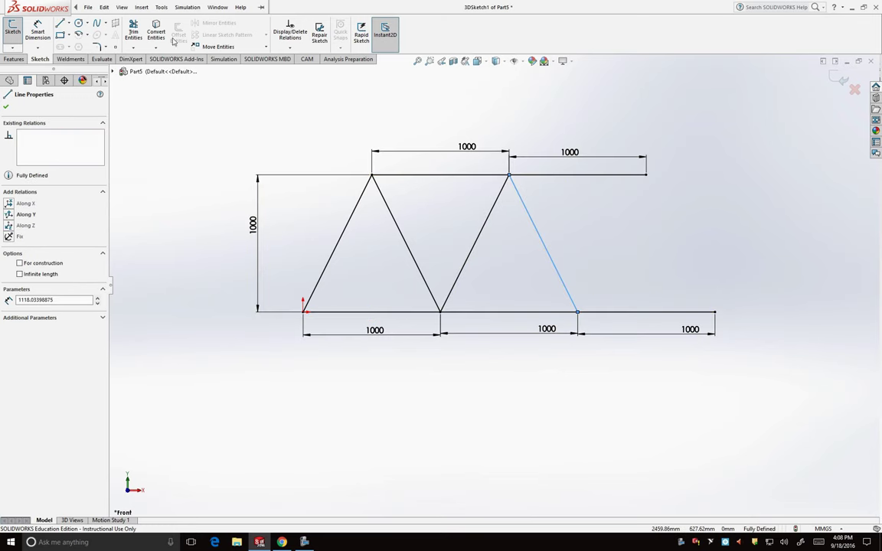
pyautogui.click(60, 23)
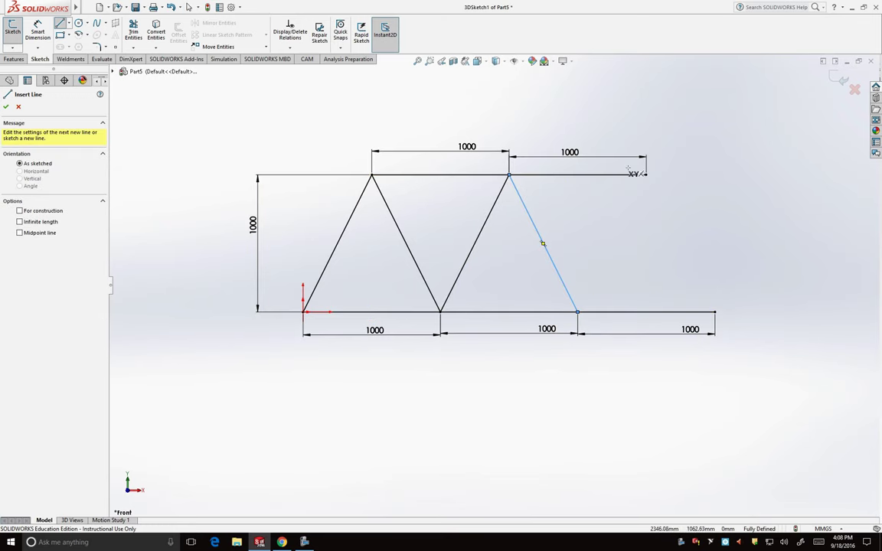
pyautogui.click(646, 175)
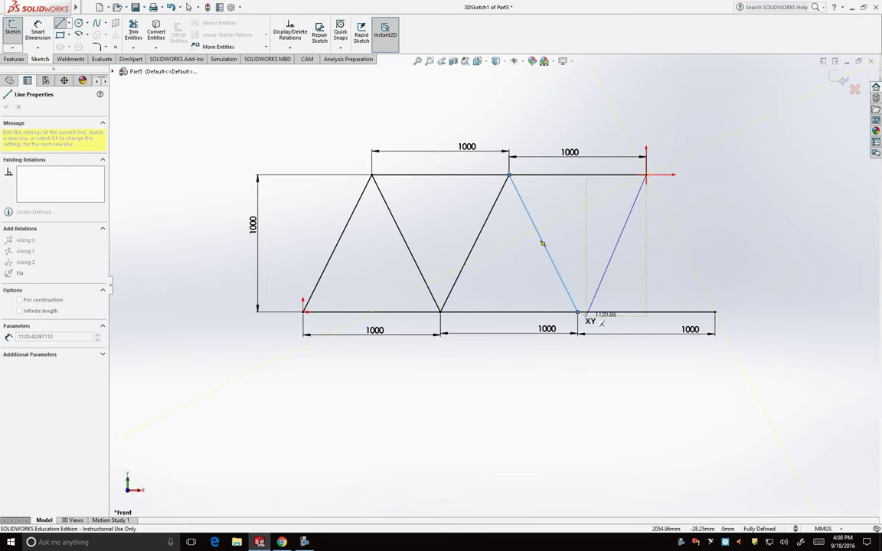
pyautogui.click(578, 312)
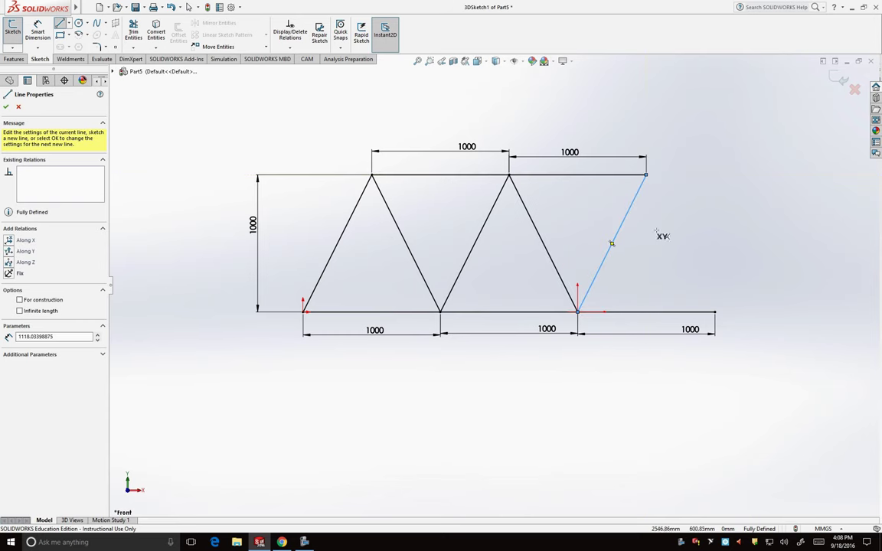
# Draw the final diagonal from the bottom-right end to the top-right node and exit the Line tool.
pyautogui.click(715, 313)
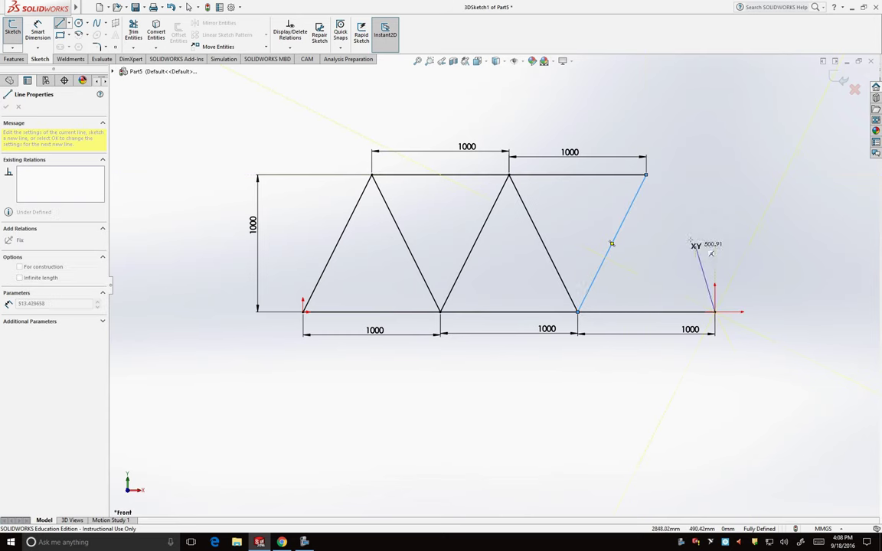
pyautogui.click(645, 175)
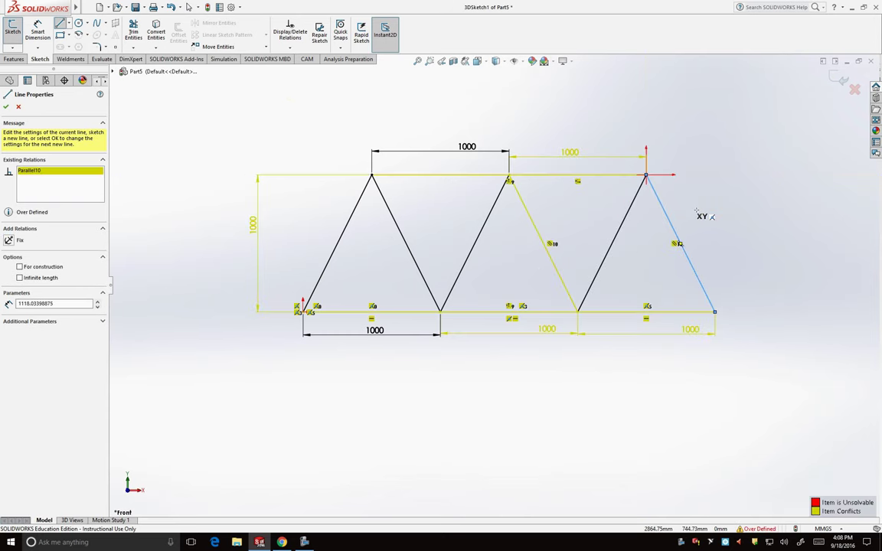
pyautogui.hotkey('ctrl', 'z')
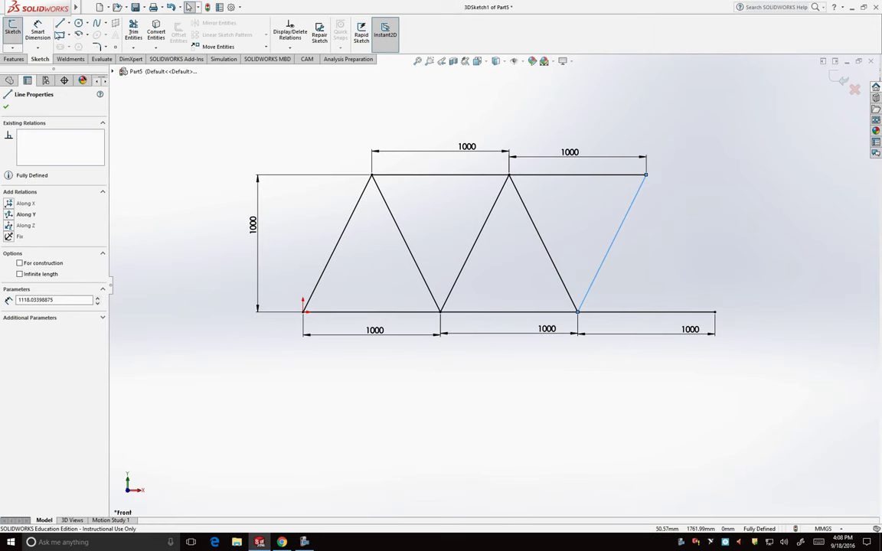
pyautogui.click(62, 24)
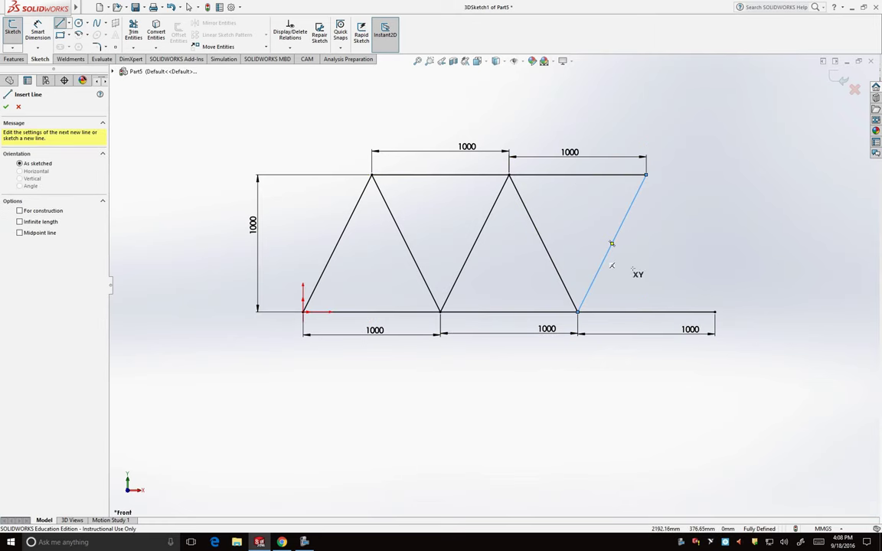
pyautogui.click(714, 311)
pyautogui.click(646, 175)
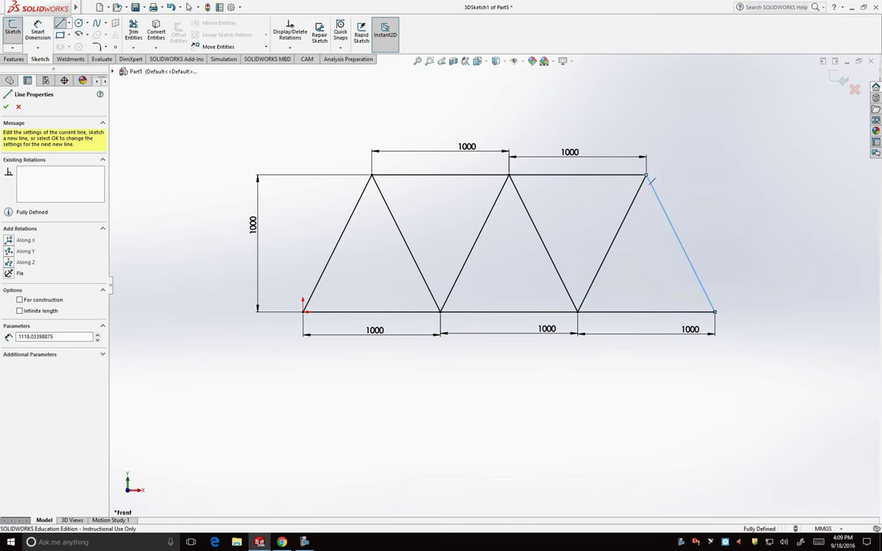
pyautogui.click(8, 107)
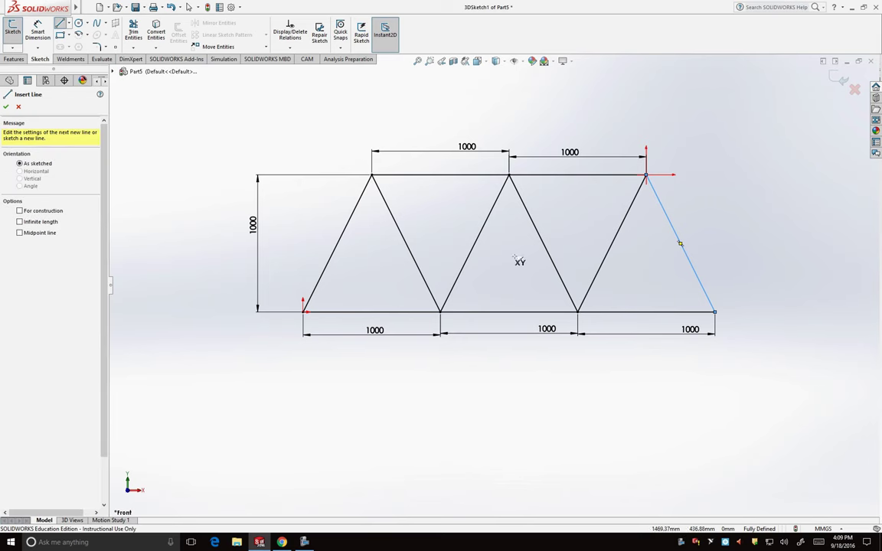
pyautogui.click(6, 108)
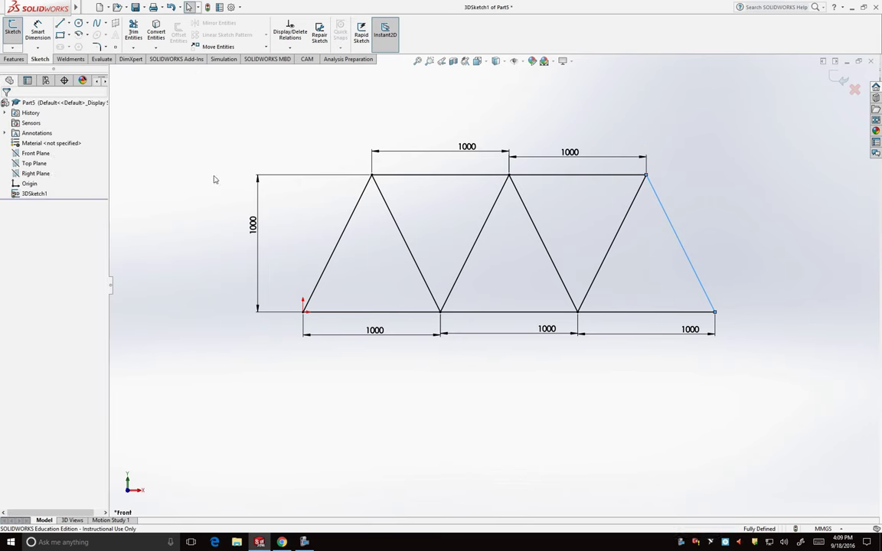
# Draw two loose slanted lines, one from the top-left vertex and one from the origin.
pyautogui.click(362, 389)
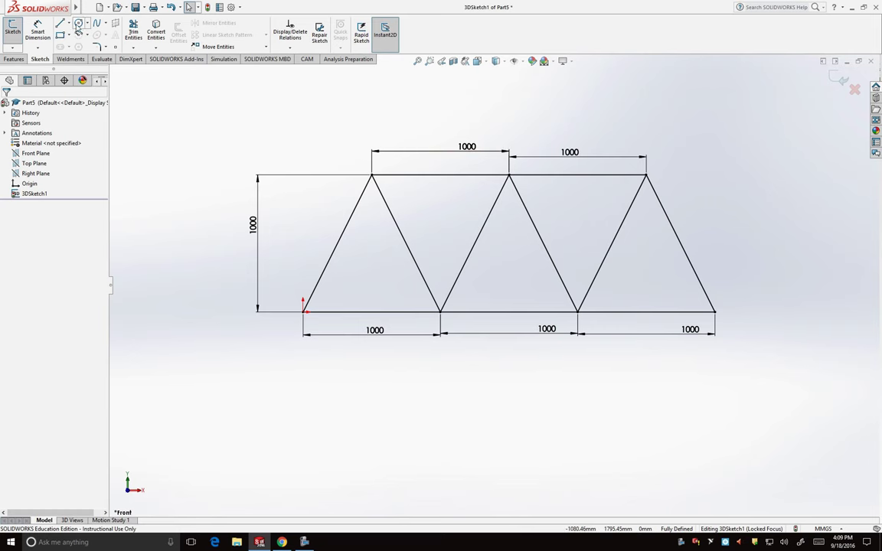
pyautogui.click(60, 23)
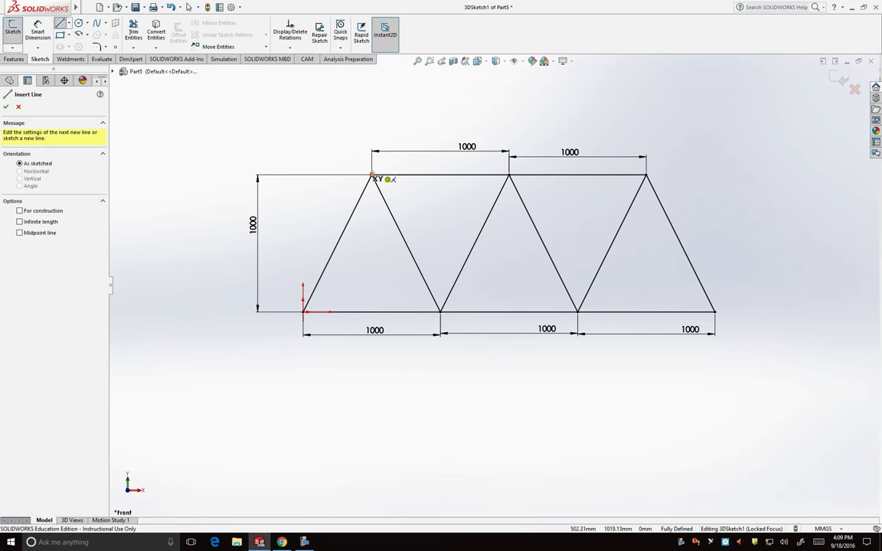
pyautogui.click(371, 175)
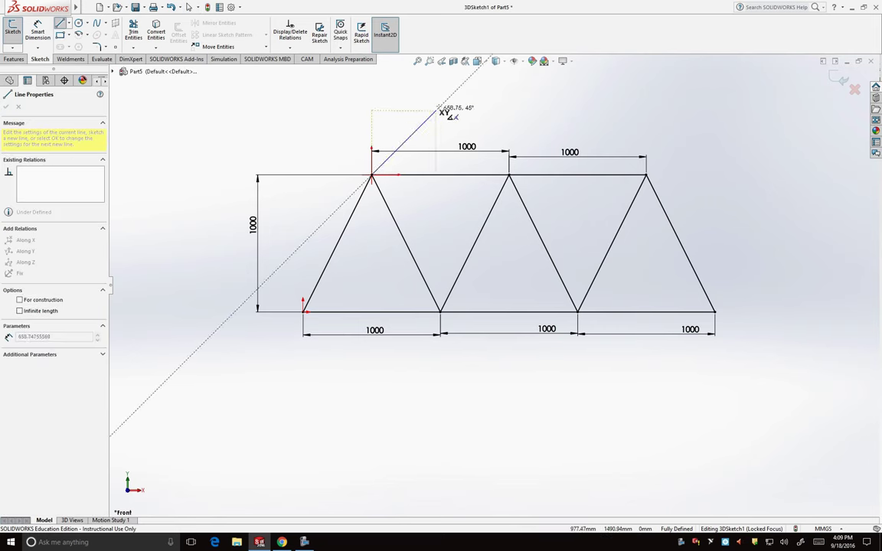
pyautogui.click(550, 105)
pyautogui.press('Escape')
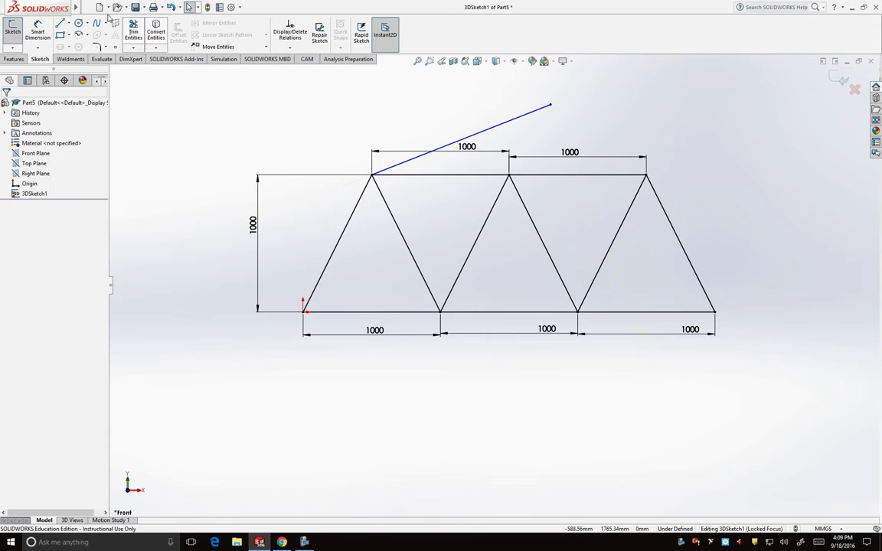
pyautogui.click(61, 23)
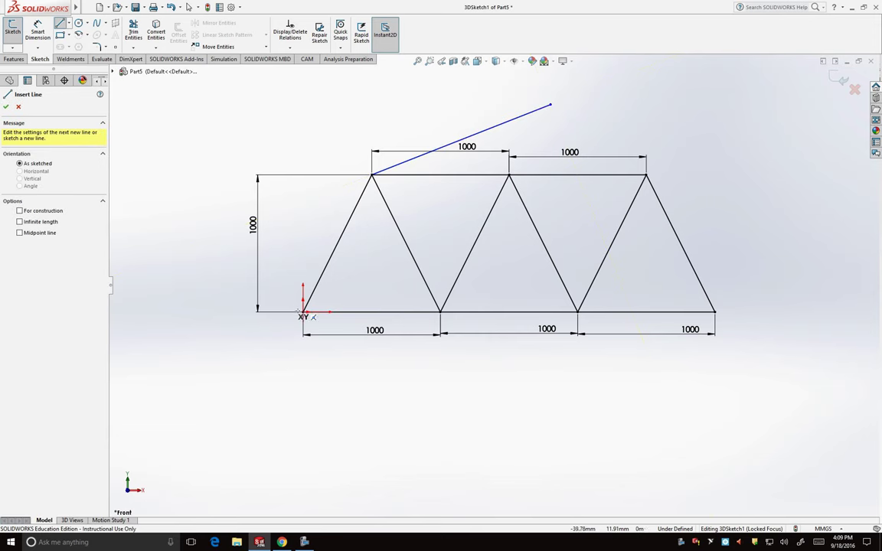
pyautogui.click(304, 312)
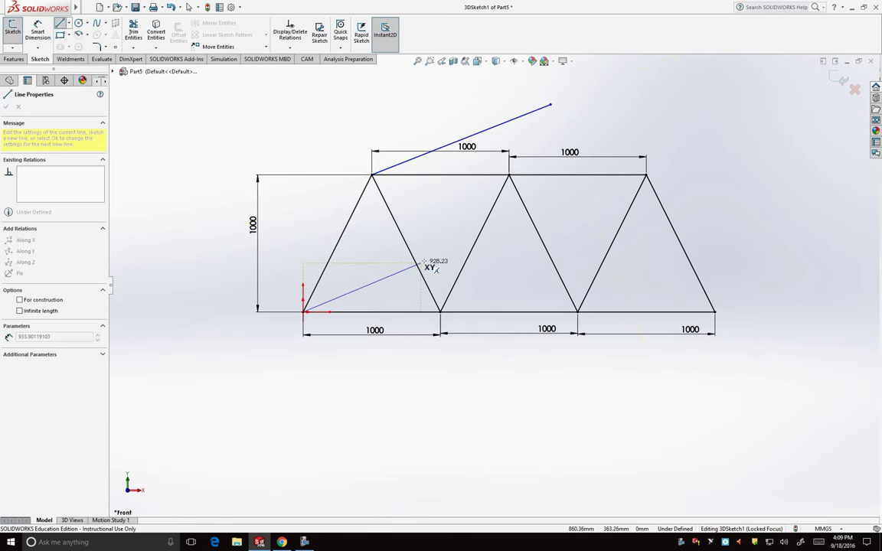
pyautogui.click(463, 242)
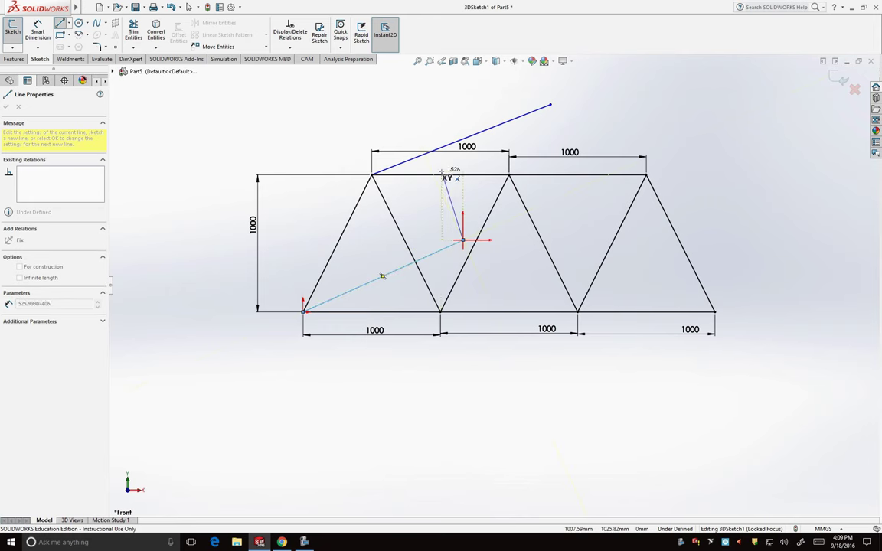
pyautogui.press('Escape')
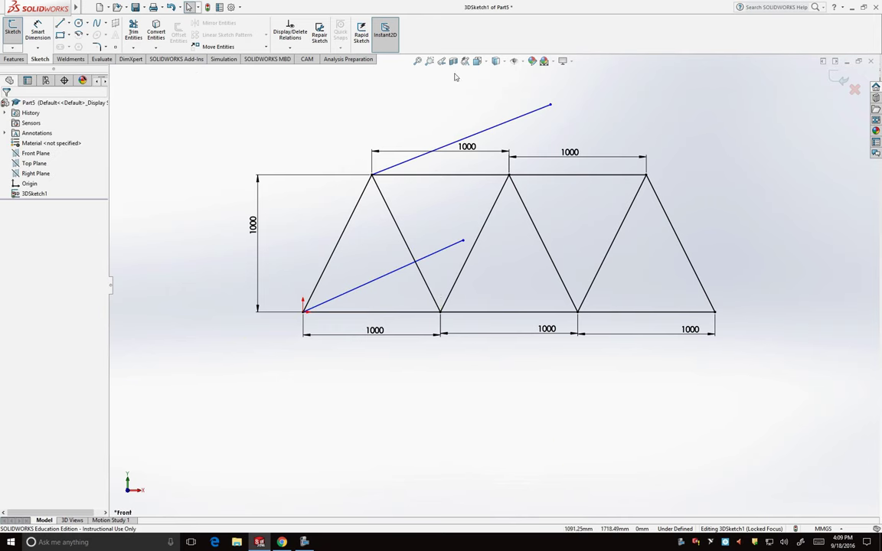
# Give both new lines an Along Z relation and check them from the Right and Isometric views.
pyautogui.click(511, 127)
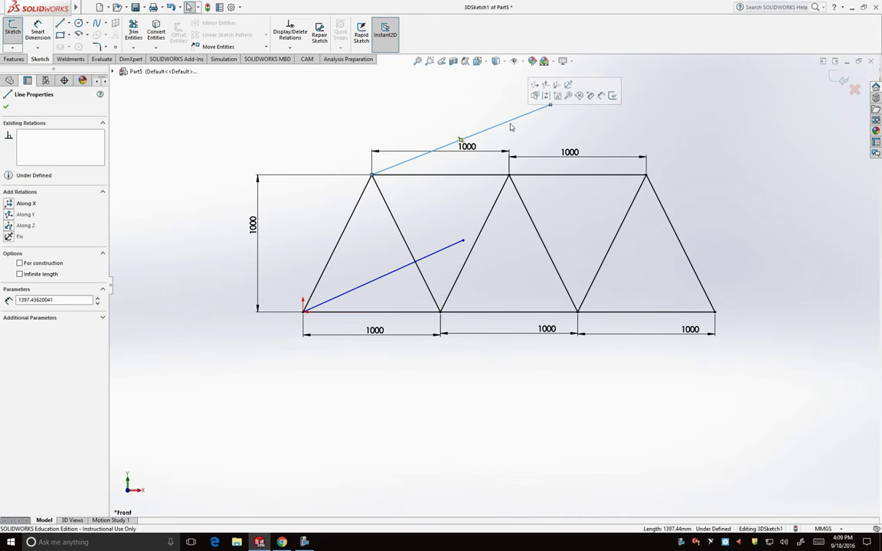
pyautogui.keyDown('ctrl'); pyautogui.click(447, 251); pyautogui.keyUp('ctrl')
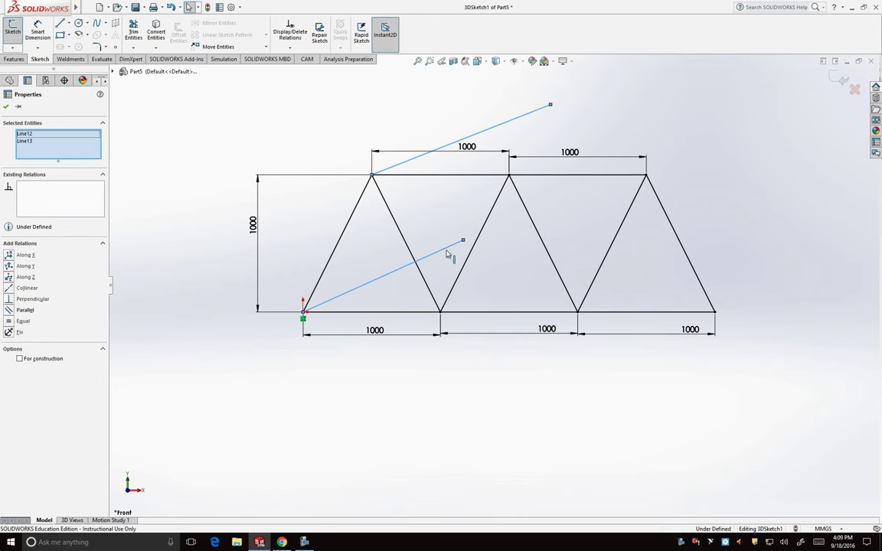
pyautogui.click(9, 279)
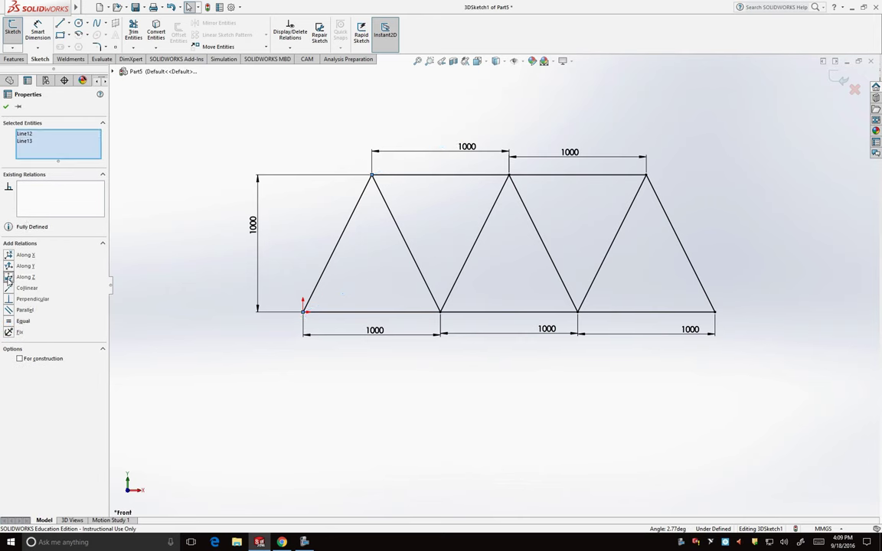
pyautogui.click(476, 61)
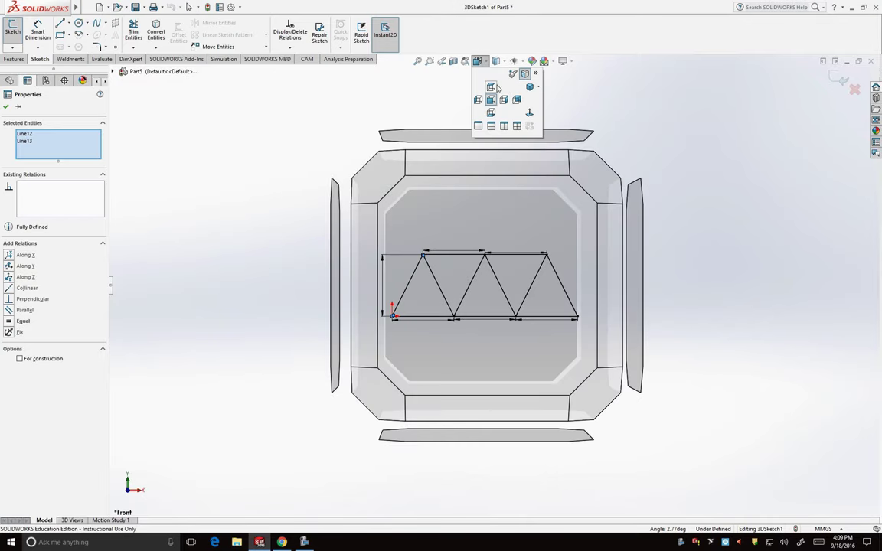
pyautogui.click(505, 102)
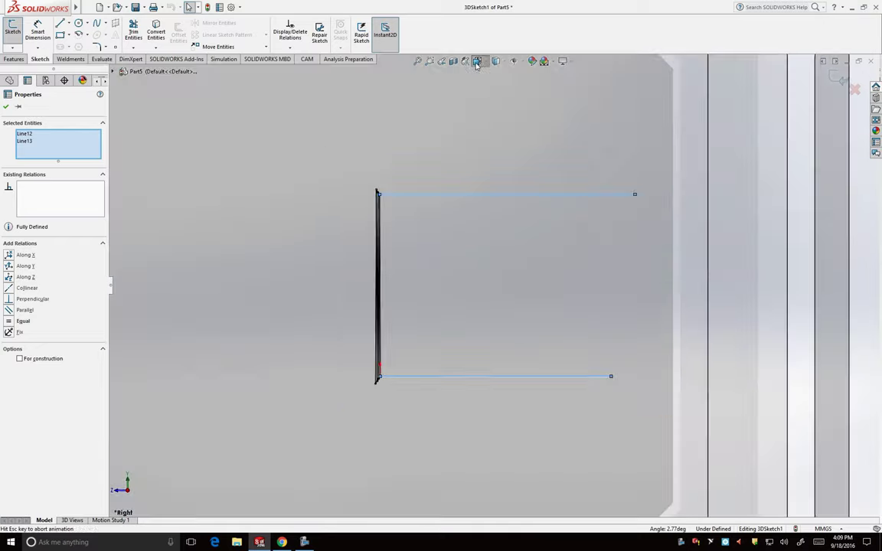
pyautogui.click(476, 62)
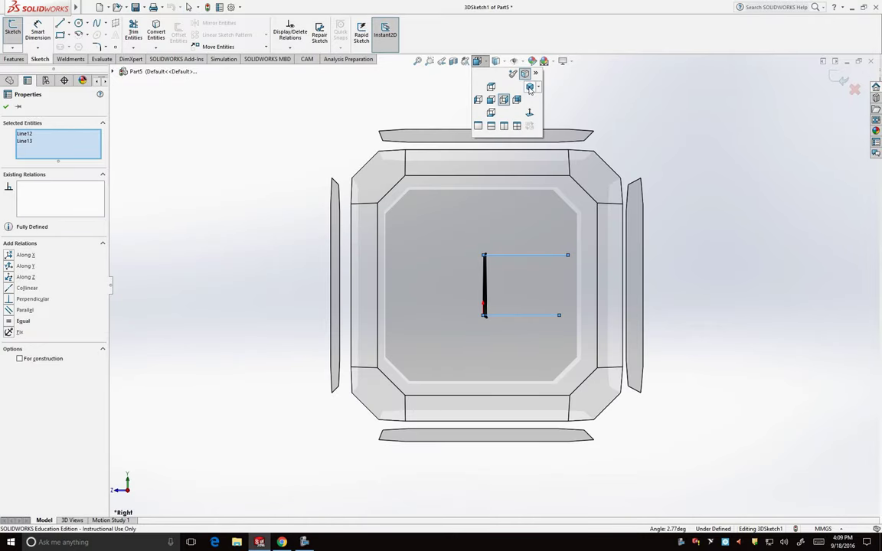
pyautogui.click(530, 88)
# Start a Smart Dimension on the upper Z-direction line.
pyautogui.click(546, 222)
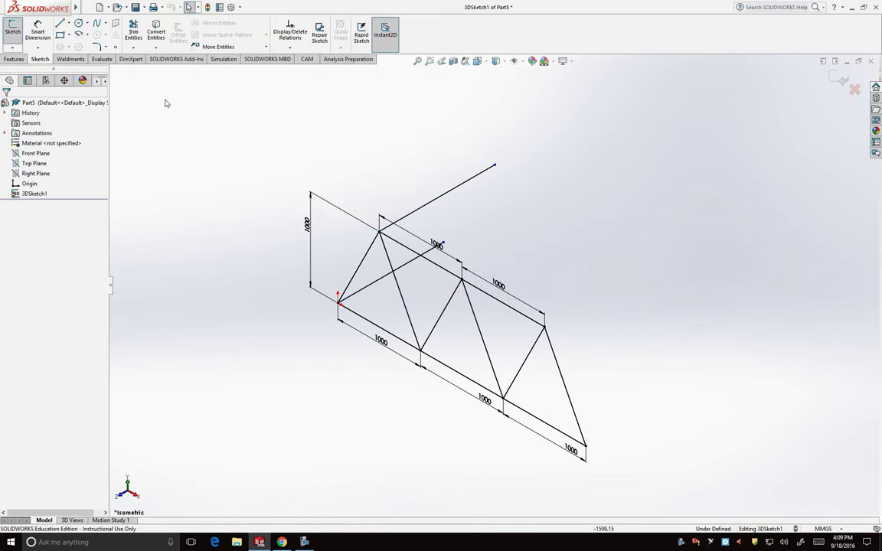
pyautogui.click(38, 31)
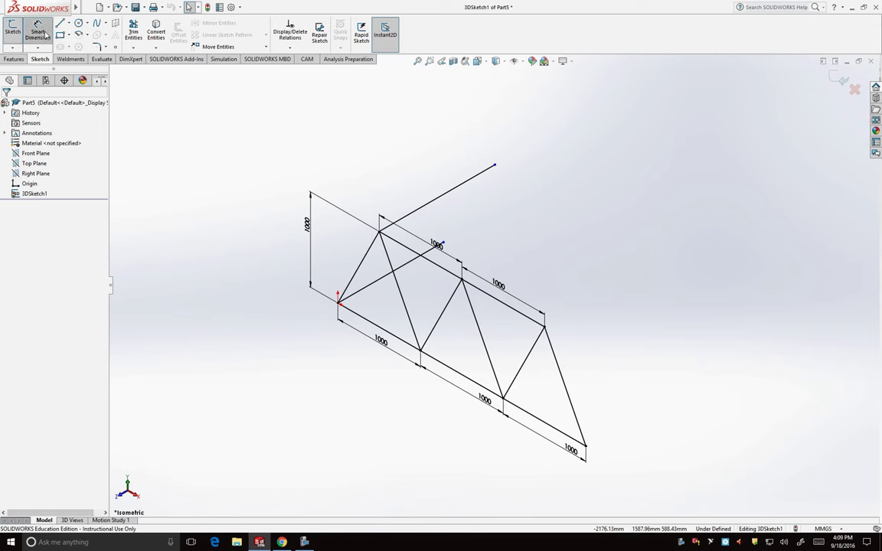
pyautogui.click(442, 195)
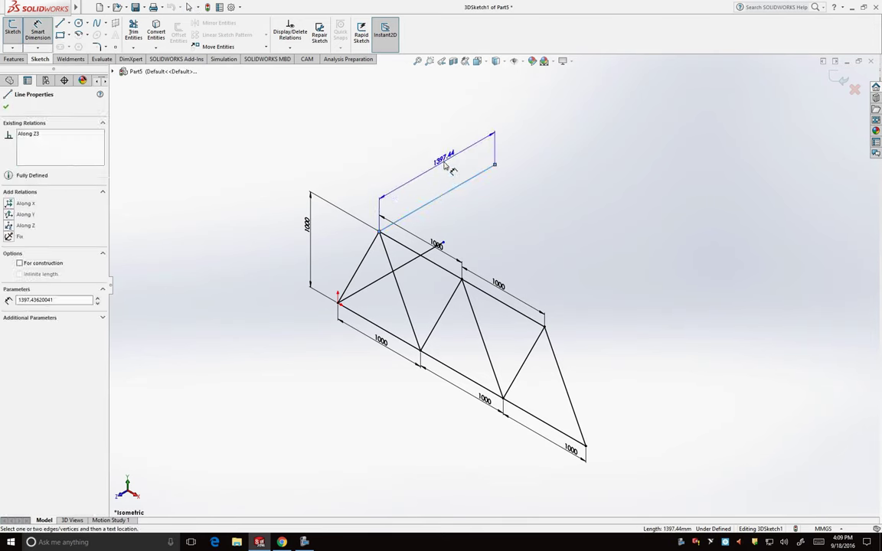
# Dimension the upper and lower Z-direction lines at 1000 mm each, then orbit the truss.
pyautogui.click(449, 168)
pyautogui.write('1000')
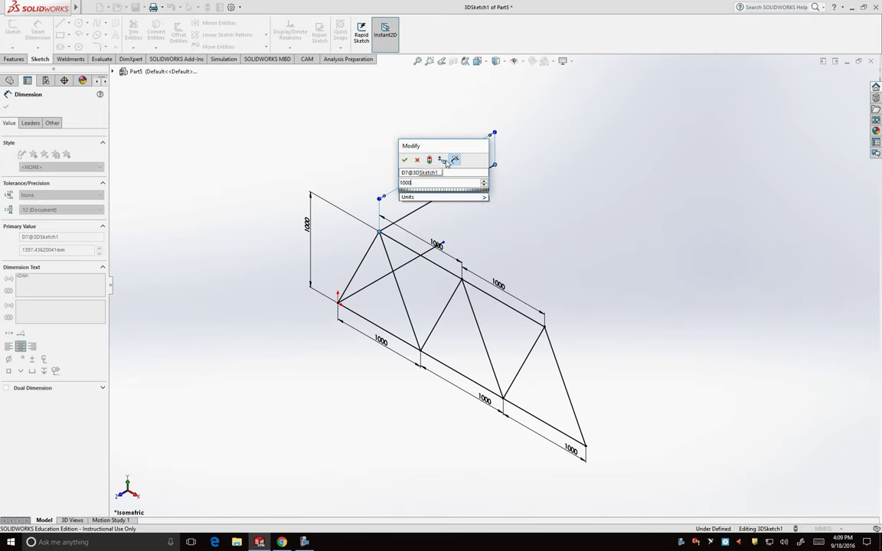
pyautogui.press('Return')
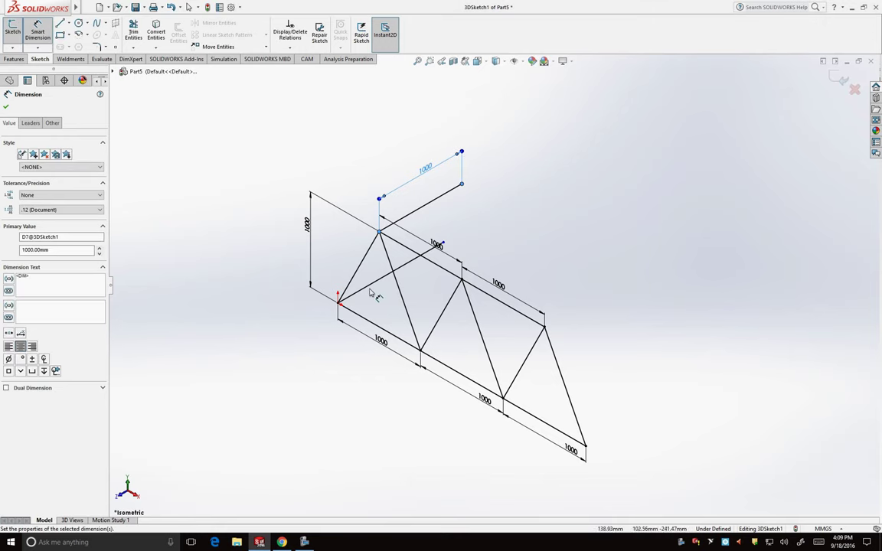
pyautogui.click(367, 284)
pyautogui.click(381, 356)
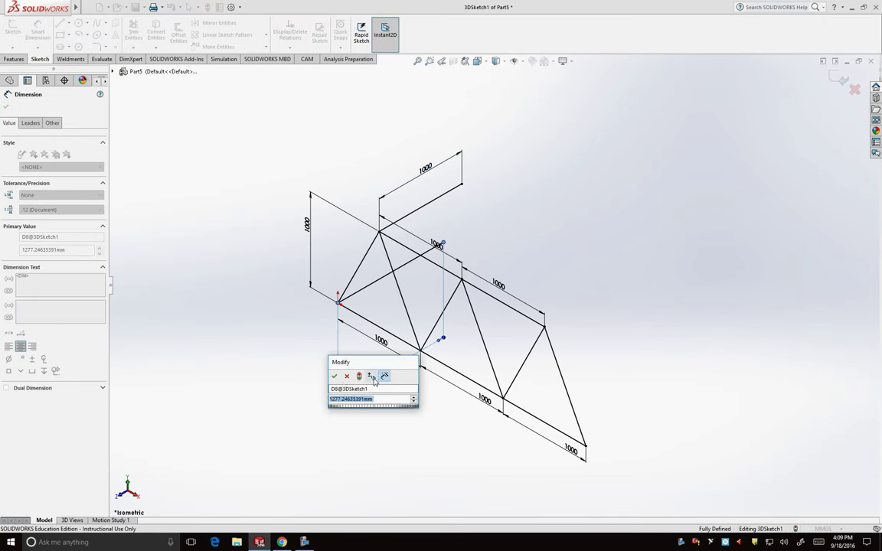
pyautogui.write('1000')
pyautogui.press('Return')
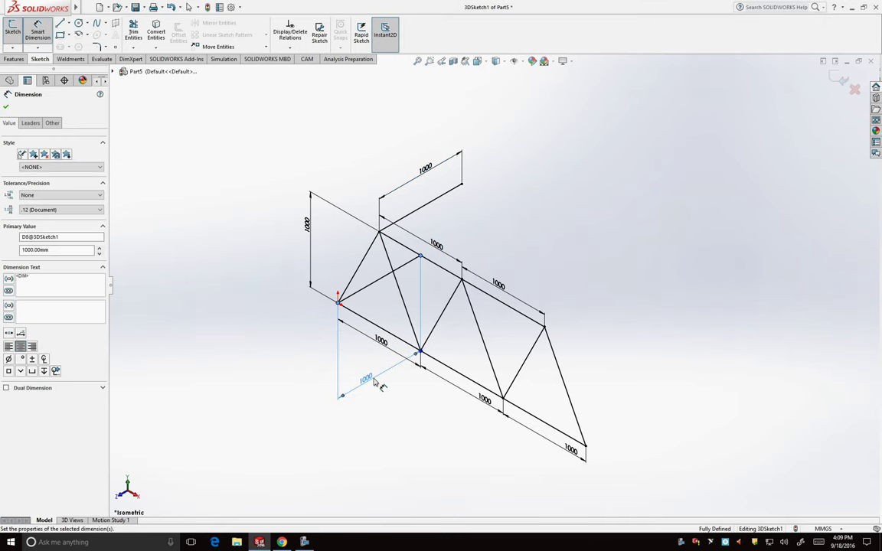
pyautogui.click(6, 107)
pyautogui.moveTo(612, 463); pyautogui.dragTo(644, 406, button='middle')
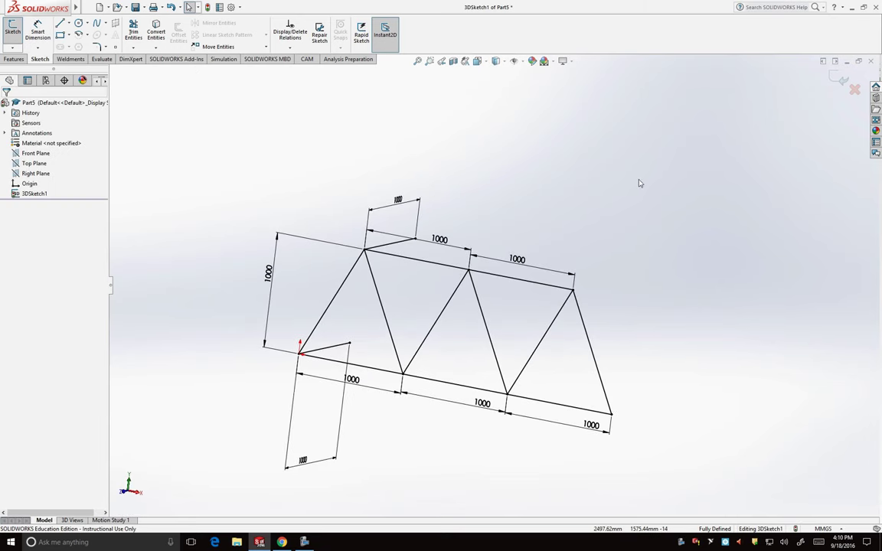
# Orbit and zoom around the truss sketch, then exit 3DSketch1.
pyautogui.moveTo(571, 469)
pyautogui.mouseDown(button='middle')
pyautogui.moveTo(570, 492)
pyautogui.moveTo(580, 498)
pyautogui.mouseUp(button='middle')
pyautogui.scroll(-3, 241, 157)
pyautogui.scroll(5, 303, 210)
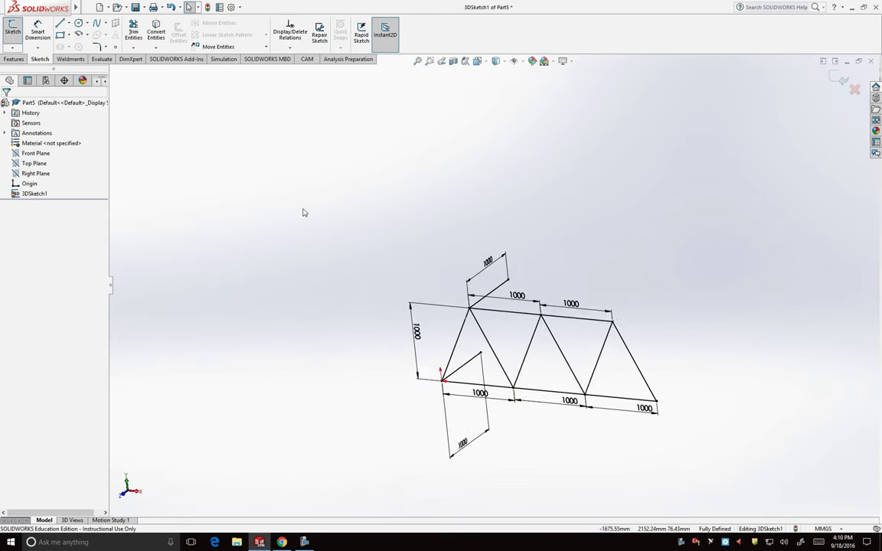
pyautogui.scroll(2, 504, 280)
pyautogui.scroll(-2, 612, 360)
pyautogui.scroll(-1, 536, 329)
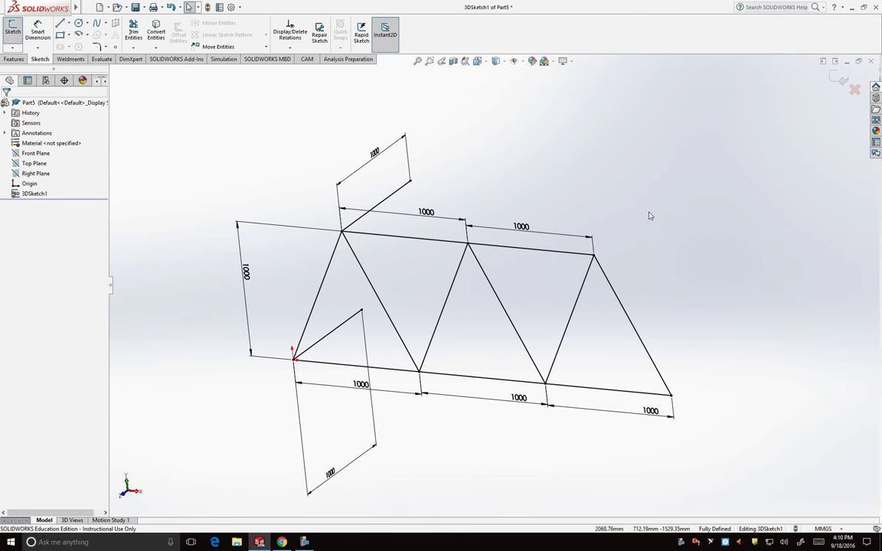
pyautogui.click(841, 80)
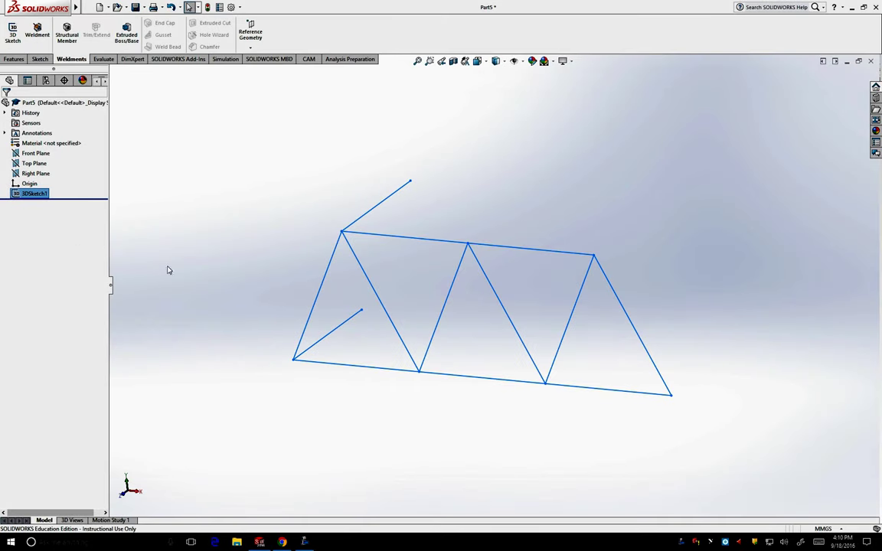
# Start a Structural Member with an iso square tube profile, size 40 x 40 x 4.
pyautogui.click(168, 270)
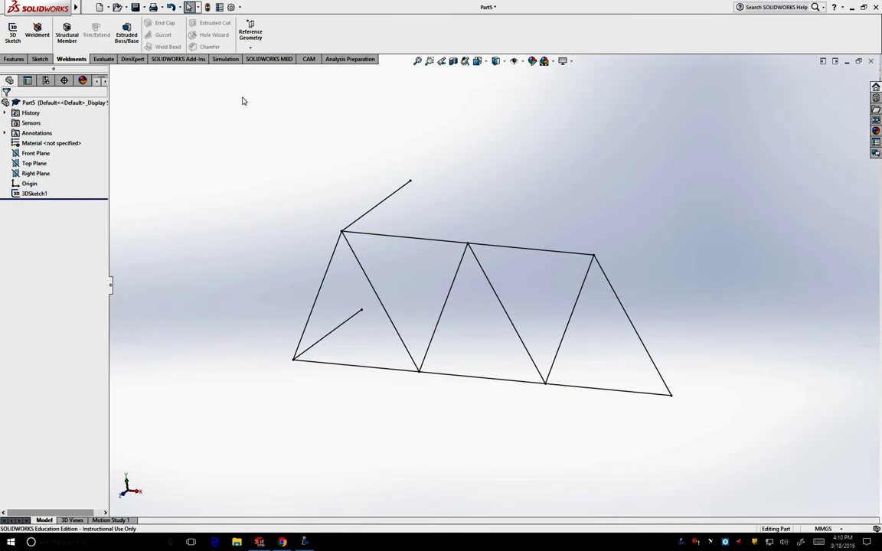
pyautogui.click(67, 34)
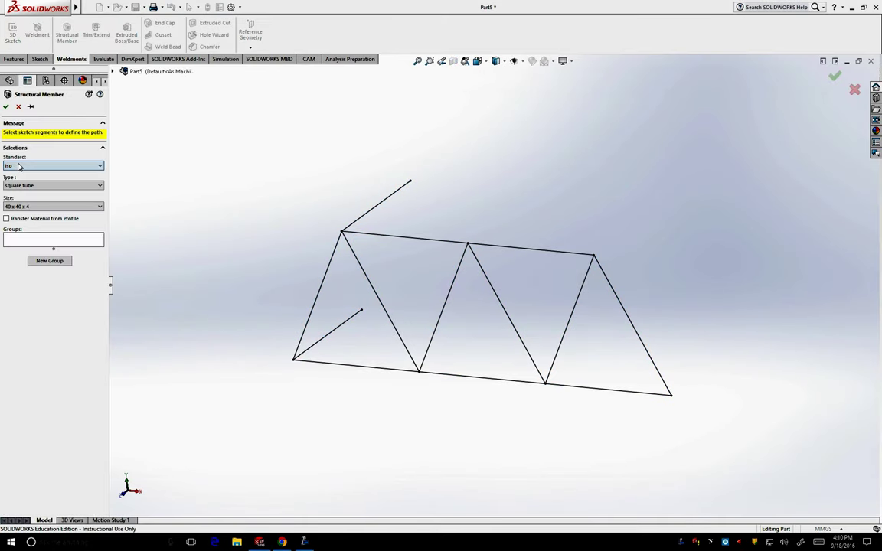
pyautogui.click(20, 167)
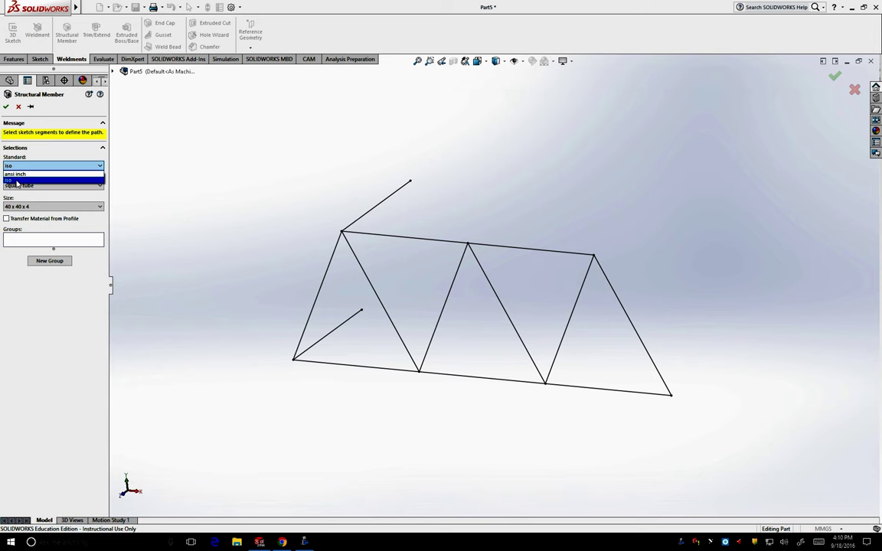
pyautogui.click(17, 181)
pyautogui.click(22, 186)
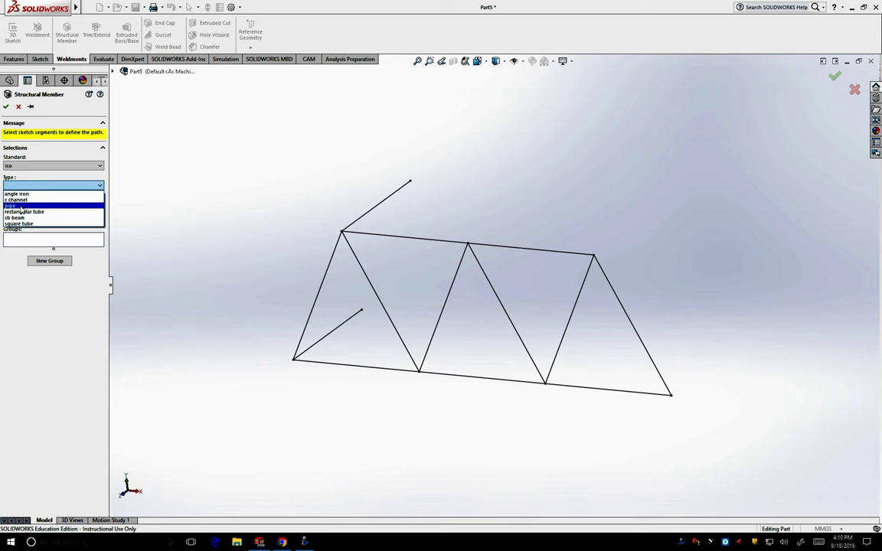
pyautogui.click(19, 223)
pyautogui.click(21, 207)
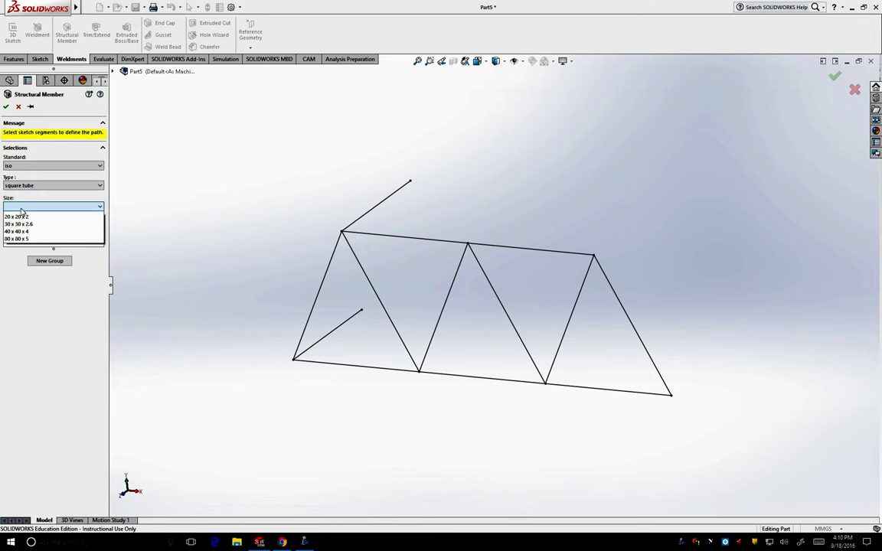
pyautogui.click(17, 231)
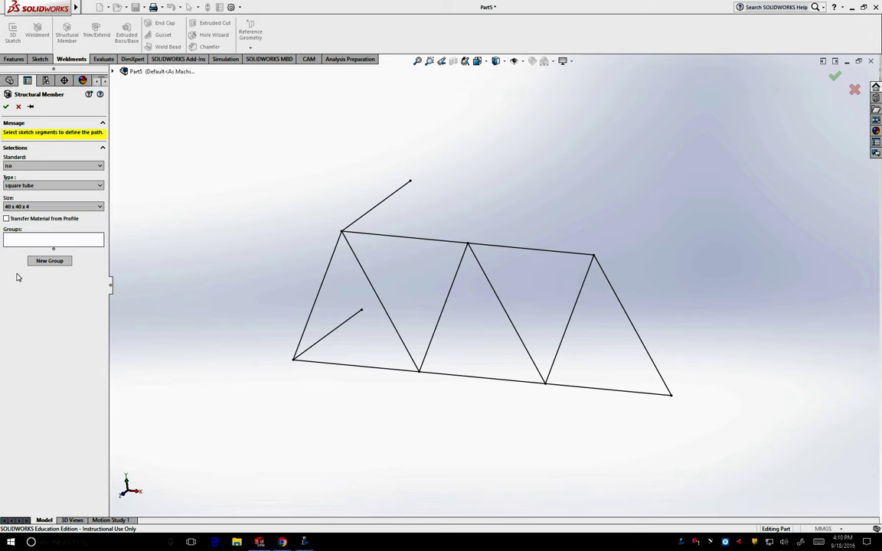
pyautogui.click(26, 242)
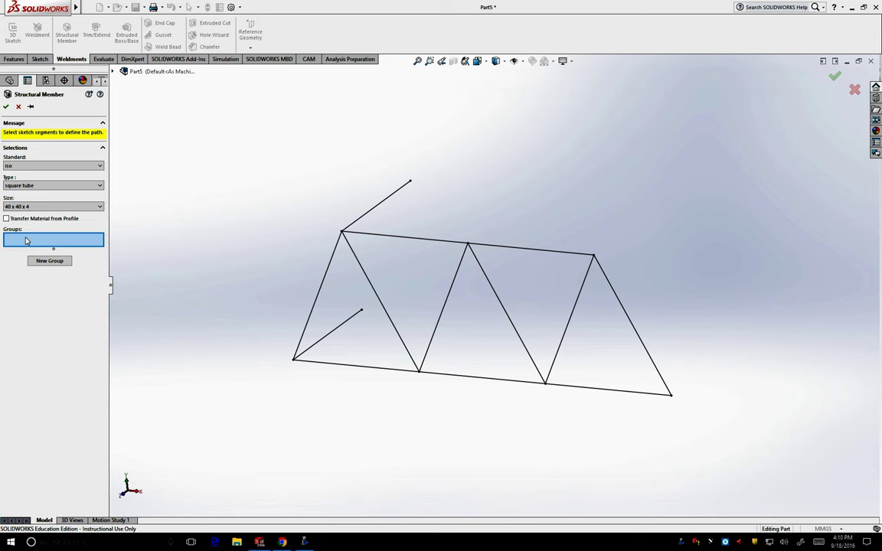
# Add the seven outer frame lines, diagonals, top and bottom lines, to Group1.
pyautogui.click(326, 284)
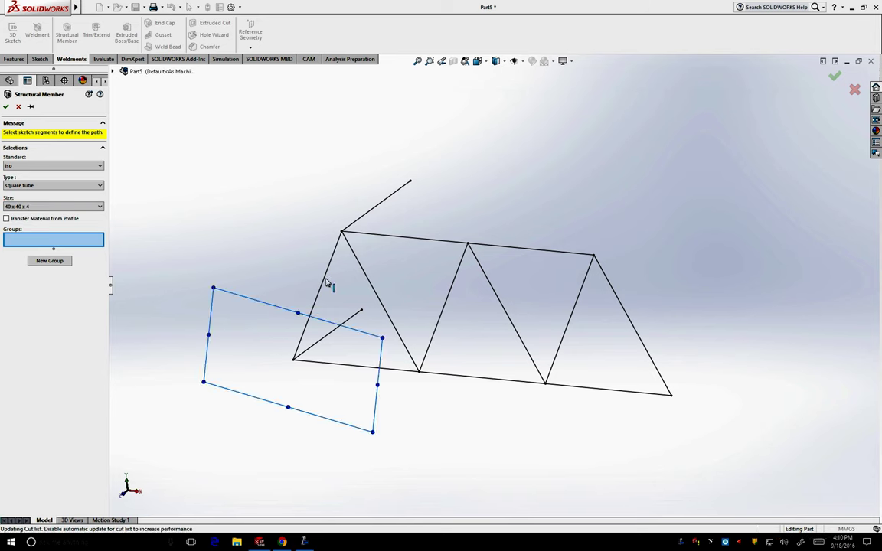
pyautogui.click(413, 243)
pyautogui.click(546, 256)
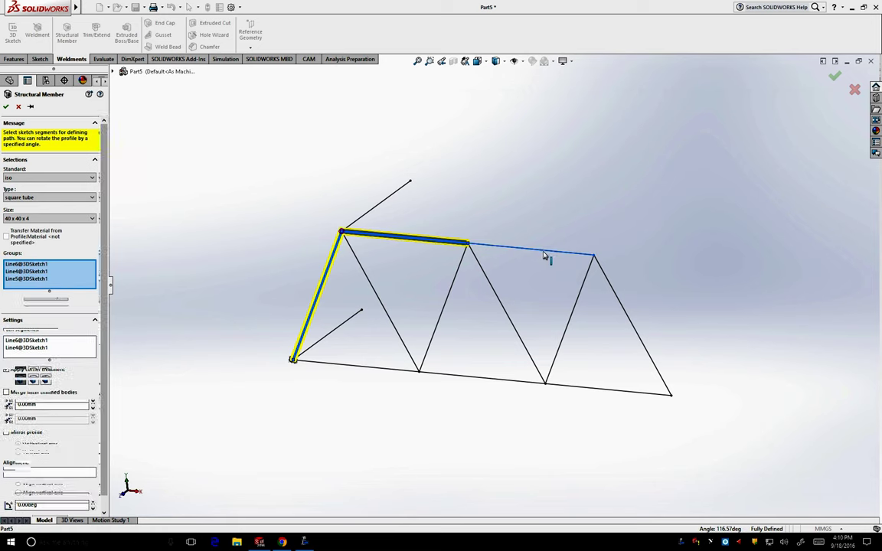
pyautogui.click(624, 312)
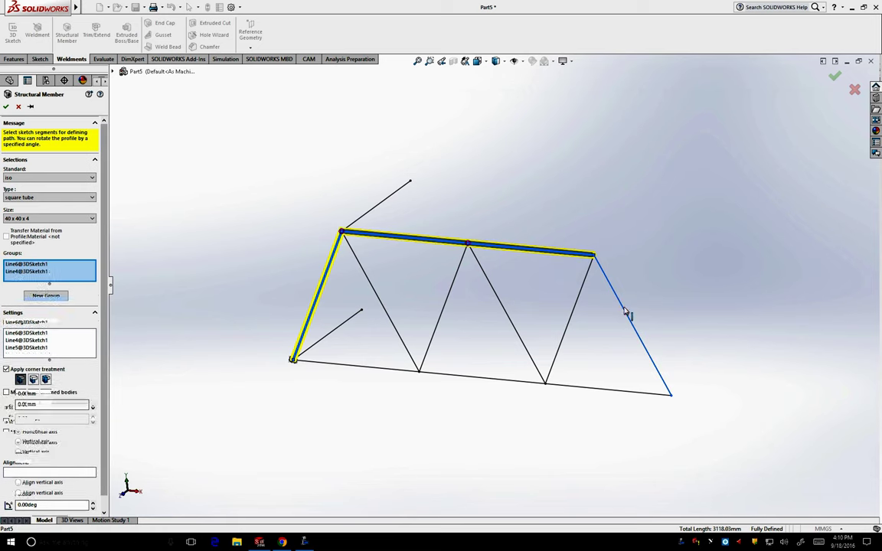
pyautogui.click(606, 393)
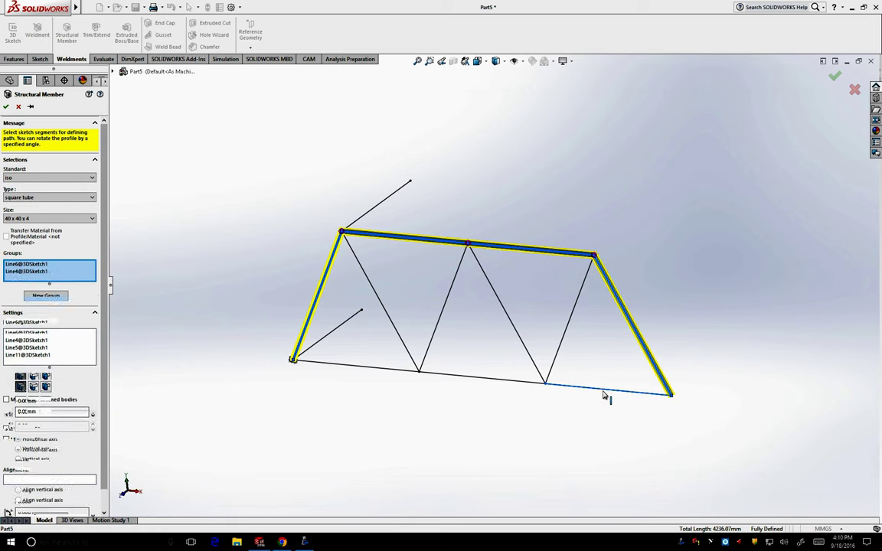
pyautogui.click(484, 383)
pyautogui.click(356, 366)
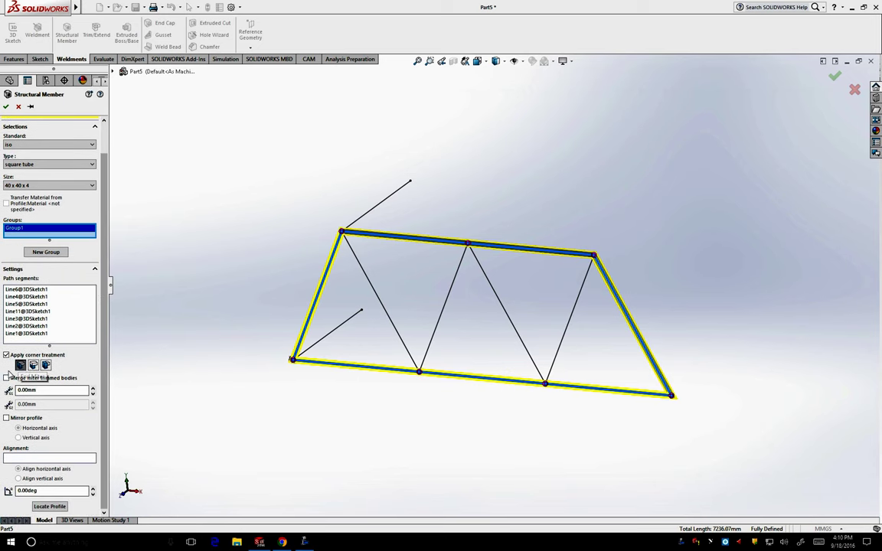
# Keep corner treatment applied, align Group1 to Line13, and add a new group.
pyautogui.click(6, 355)
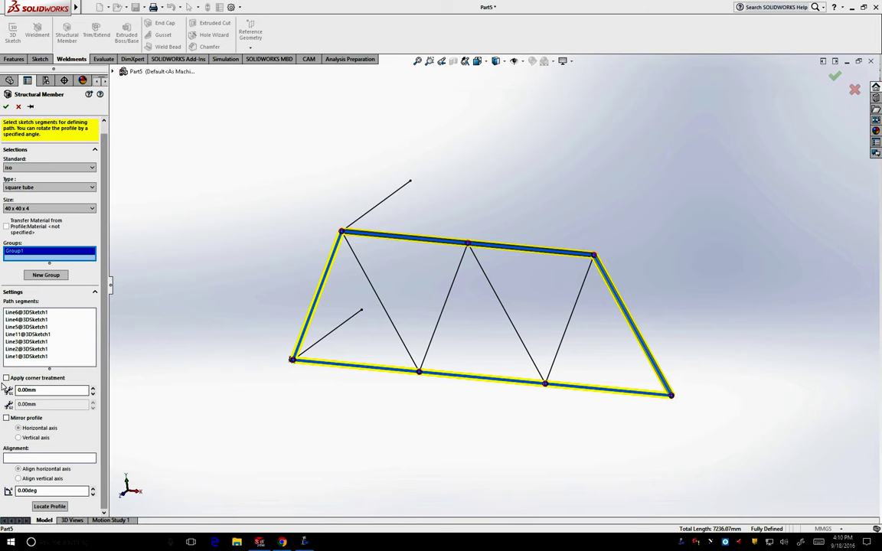
pyautogui.click(6, 379)
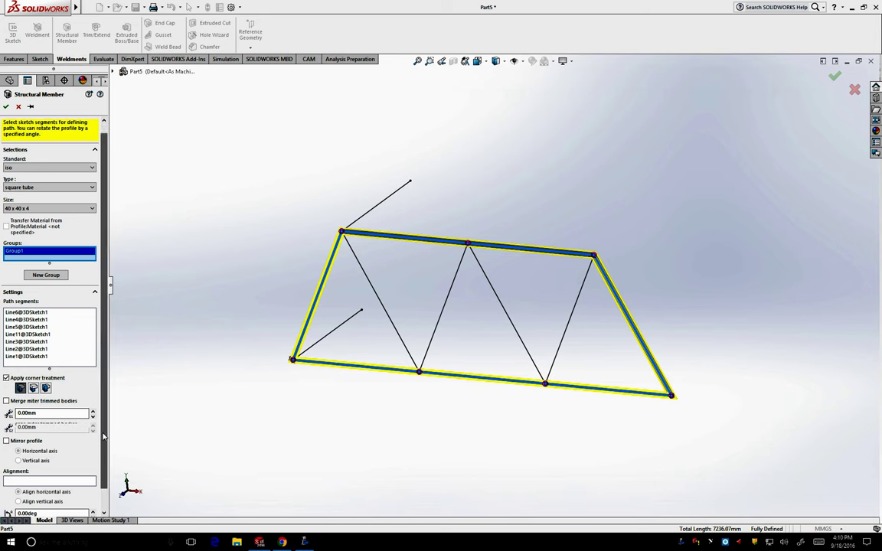
pyautogui.scroll(-1, 45, 452)
pyautogui.click(47, 459)
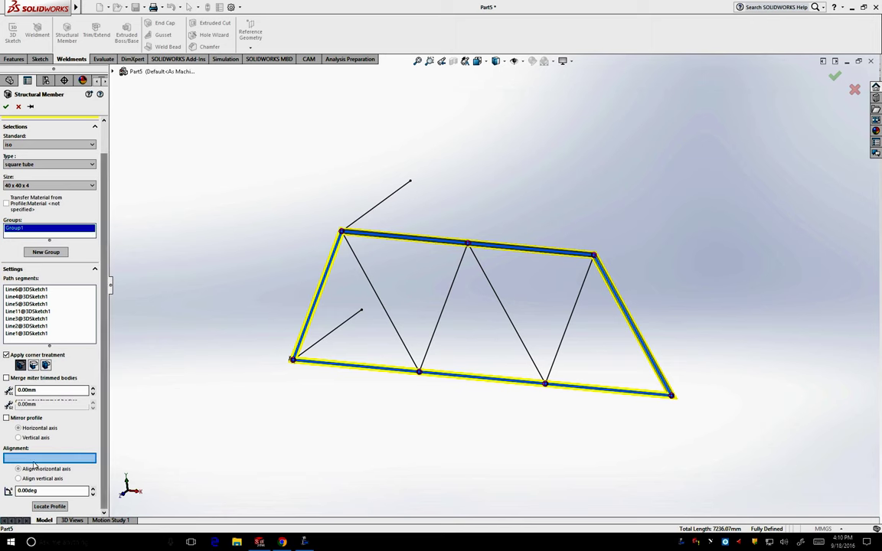
pyautogui.click(338, 332)
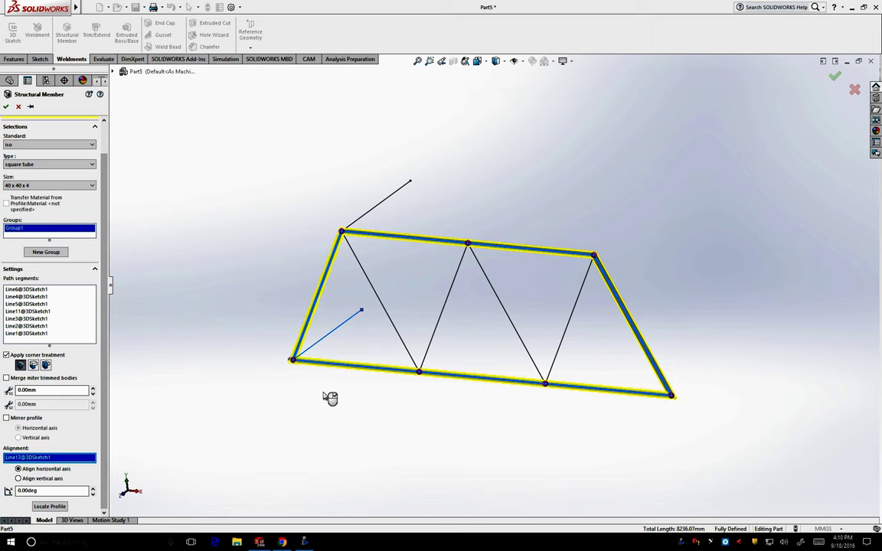
pyautogui.click(46, 252)
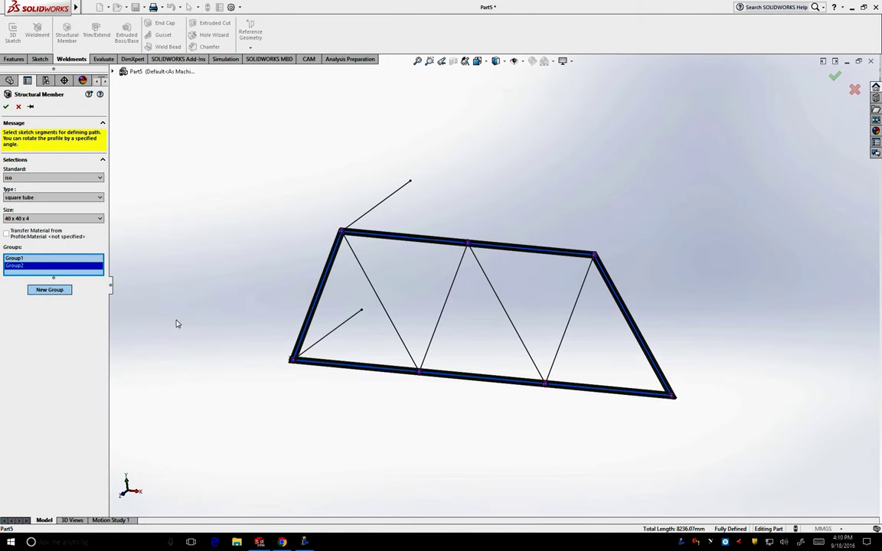
# Put the four inner diagonals in Group2, align it to Line13@3DSketch1, and create the member.
pyautogui.click(375, 295)
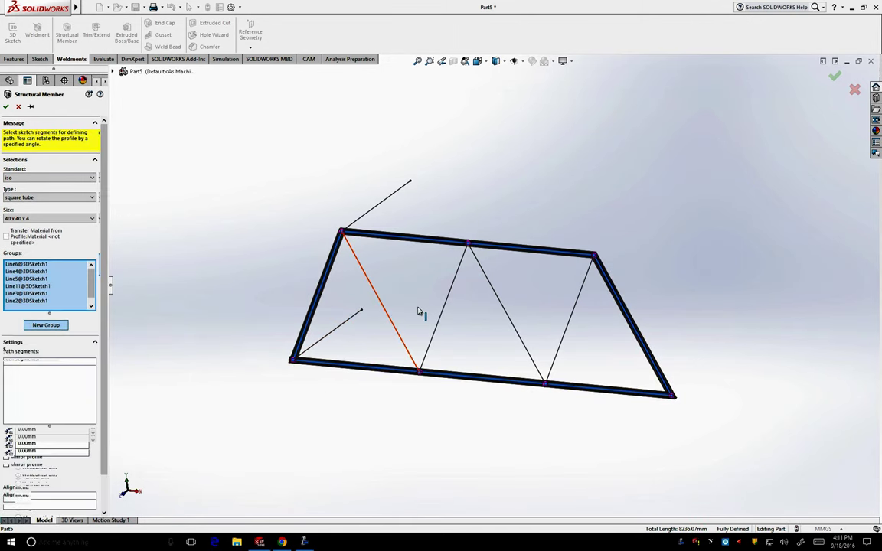
pyautogui.click(449, 301)
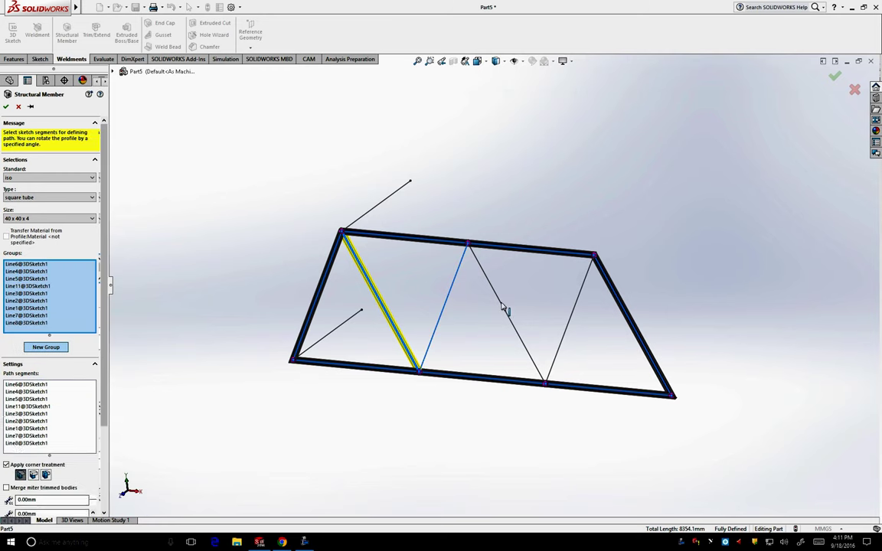
pyautogui.click(503, 308)
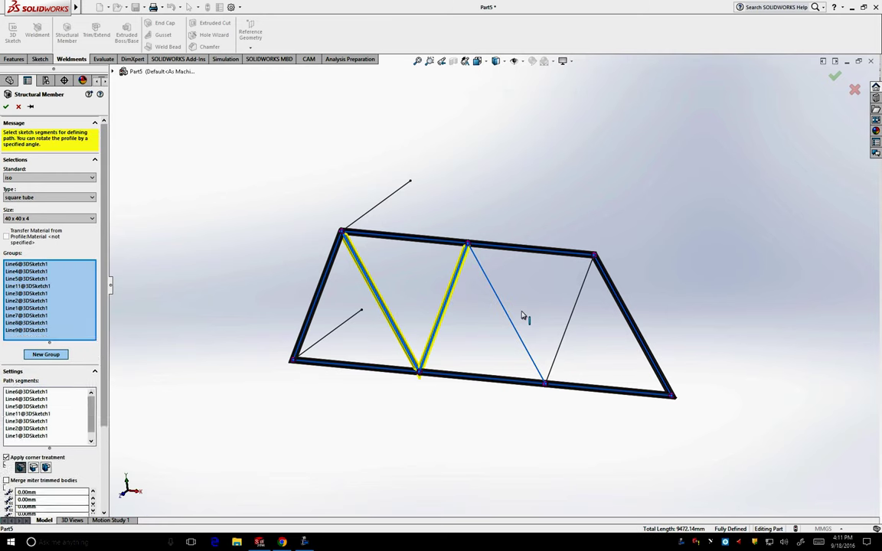
pyautogui.click(580, 315)
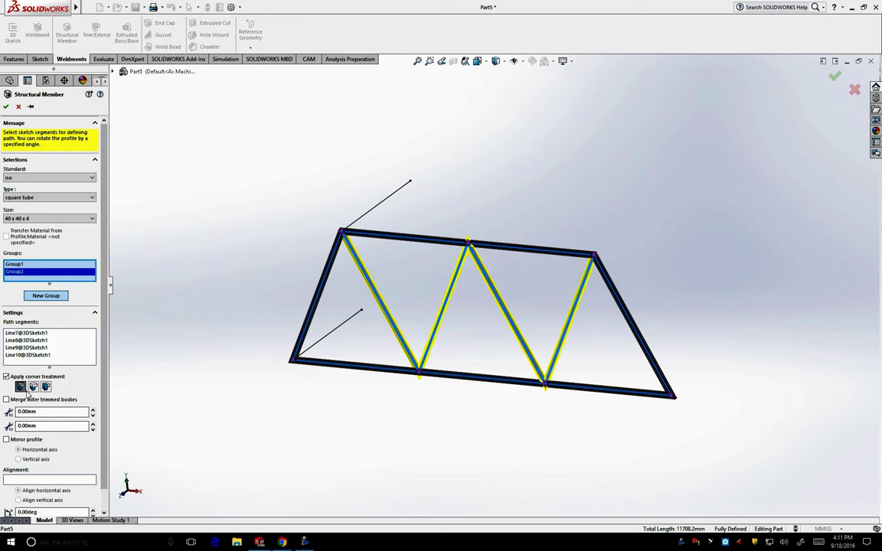
pyautogui.click(27, 481)
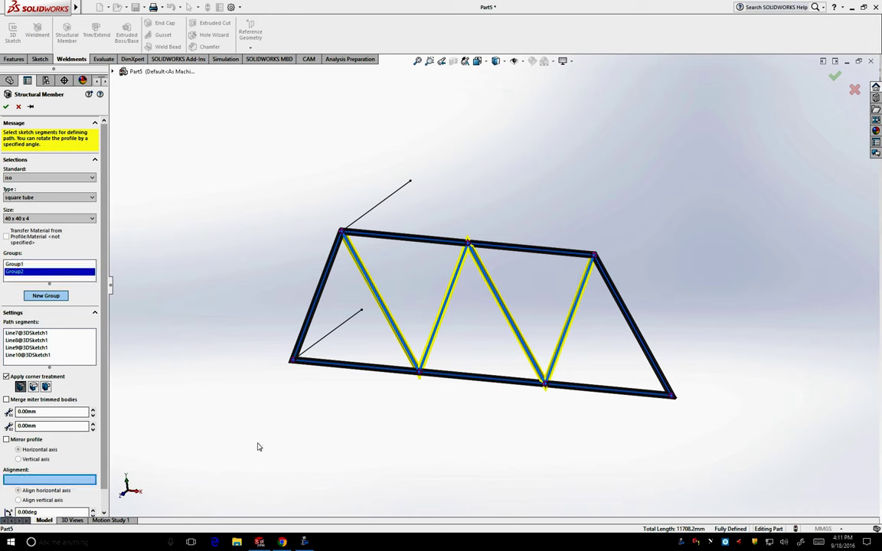
pyautogui.click(342, 329)
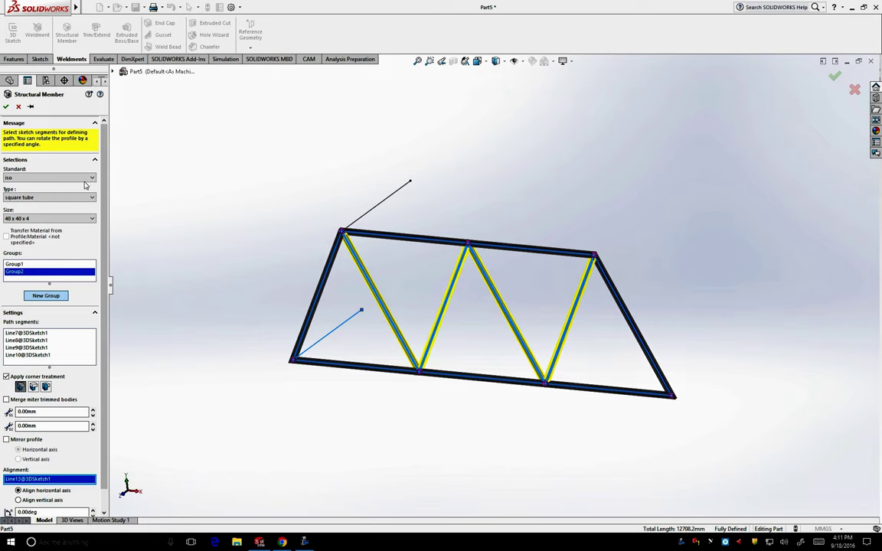
pyautogui.click(7, 106)
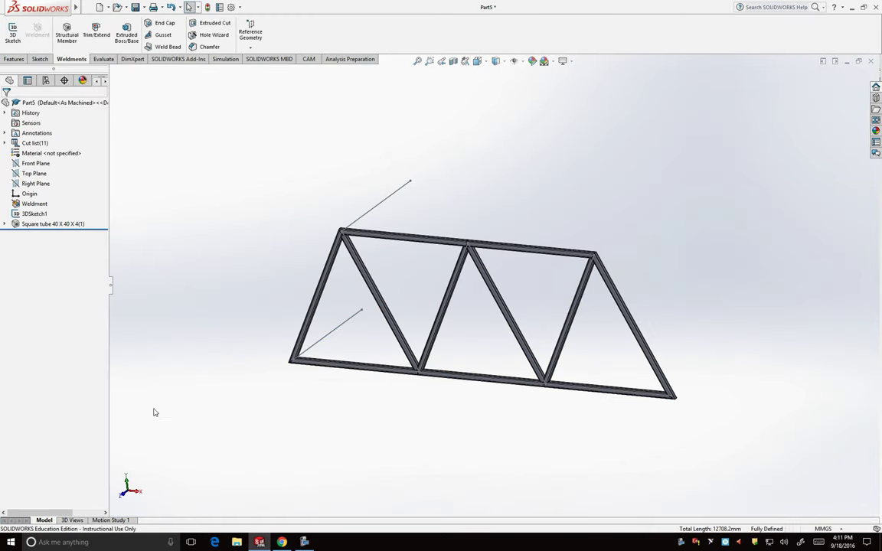
# Create a second 40 x 40 x 4 square tube member along Line12 and Line13.
pyautogui.click(67, 35)
pyautogui.click(26, 241)
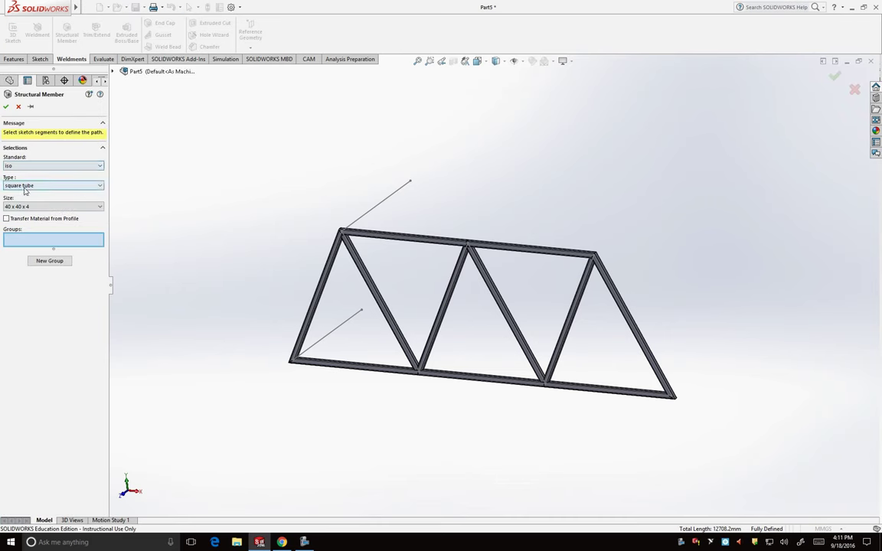
pyautogui.click(383, 207)
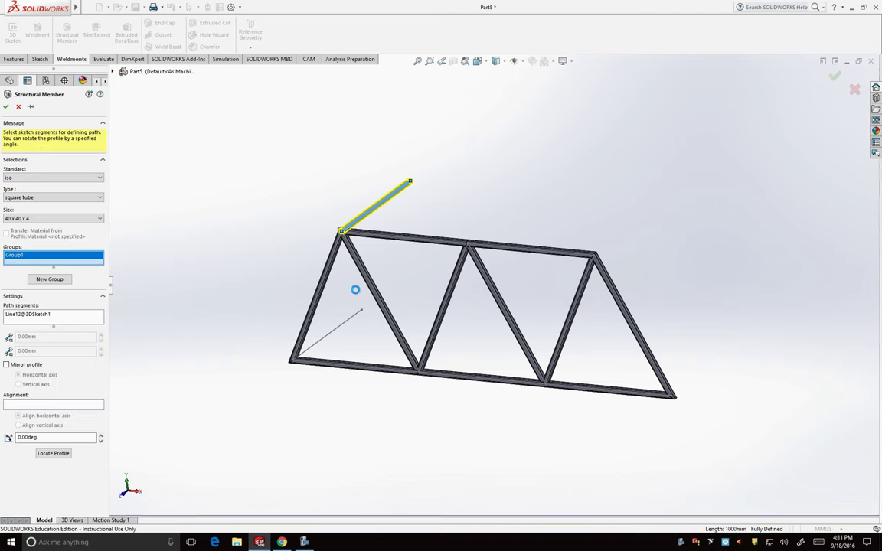
pyautogui.click(344, 327)
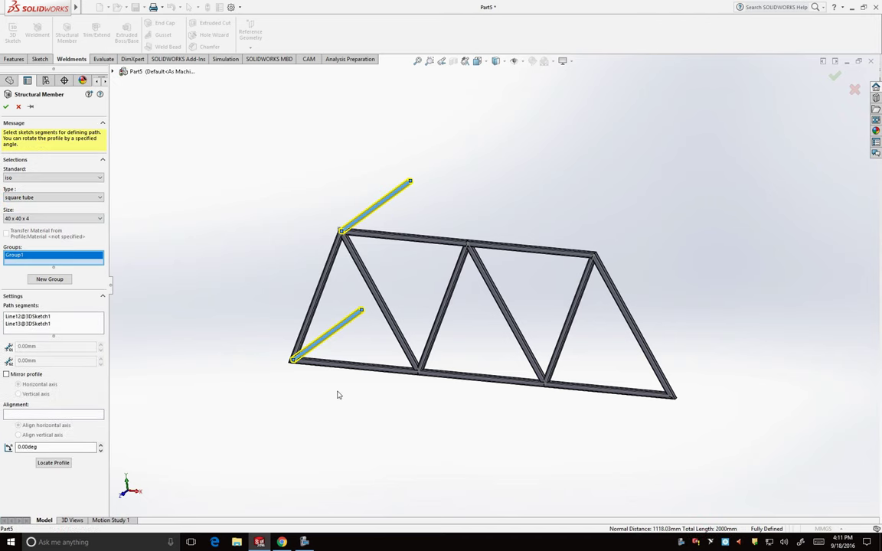
pyautogui.click(6, 108)
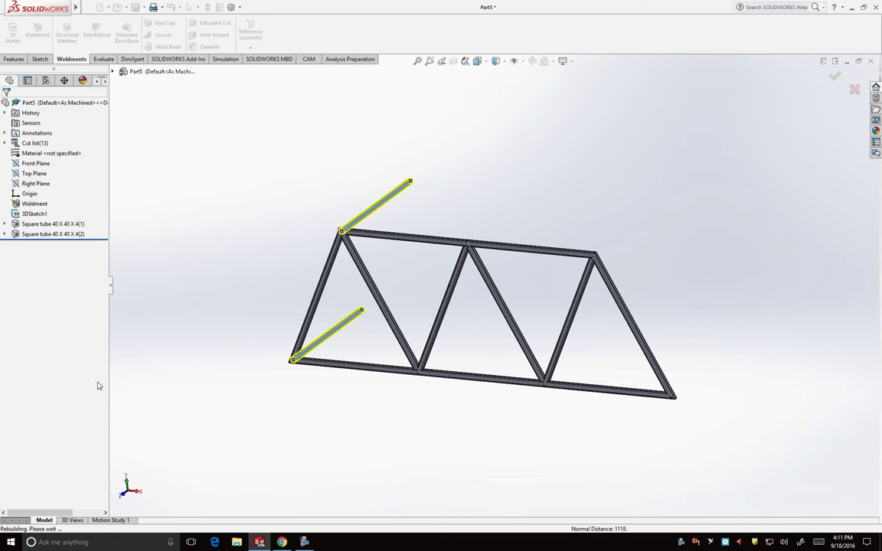
# Orbit and zoom to inspect the square-tube truss, then open Insert > Pattern/Mirror.
pyautogui.scroll(-2, 437, 295)
pyautogui.scroll(3, 532, 351)
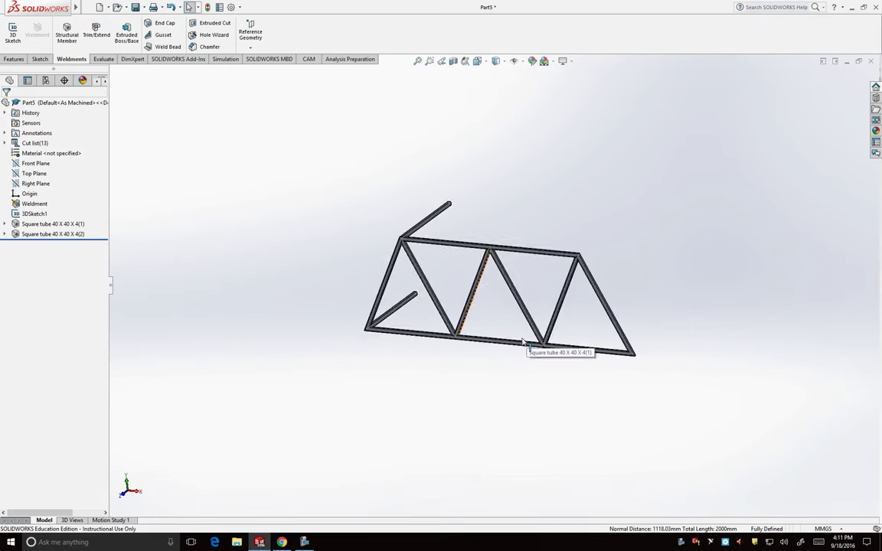
pyautogui.scroll(3, 562, 301)
pyautogui.moveTo(563, 301)
pyautogui.mouseDown(button='middle')
pyautogui.moveTo(585, 289)
pyautogui.moveTo(535, 295)
pyautogui.mouseUp(button='middle')
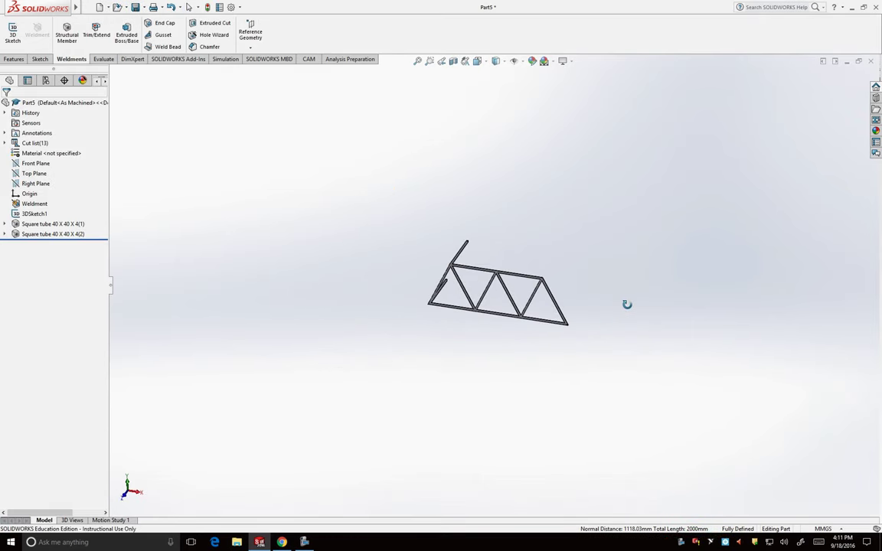
pyautogui.scroll(-4, 476, 291)
pyautogui.moveTo(416, 287)
pyautogui.mouseDown(button='middle')
pyautogui.moveTo(396, 252)
pyautogui.moveTo(406, 256)
pyautogui.moveTo(334, 444)
pyautogui.mouseUp(button='middle')
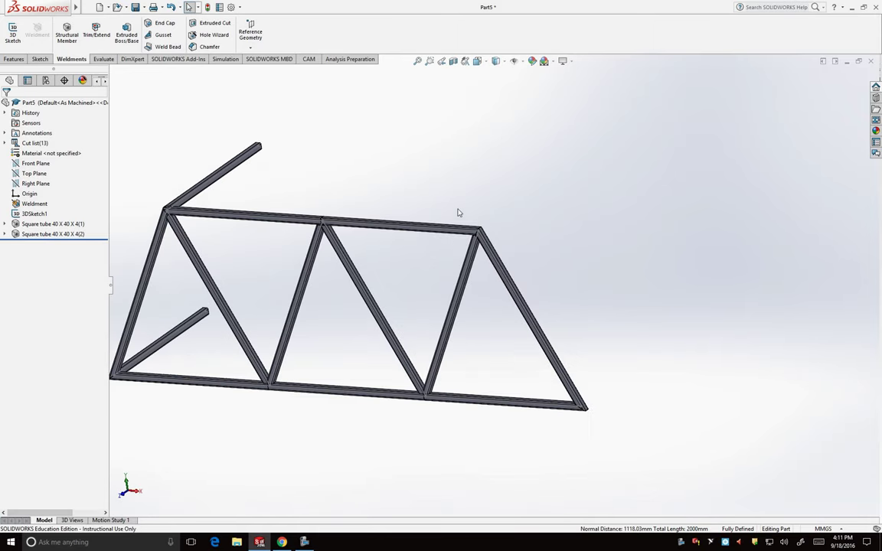
pyautogui.scroll(-2, 459, 214)
pyautogui.scroll(3, 461, 224)
pyautogui.scroll(-1, 419, 218)
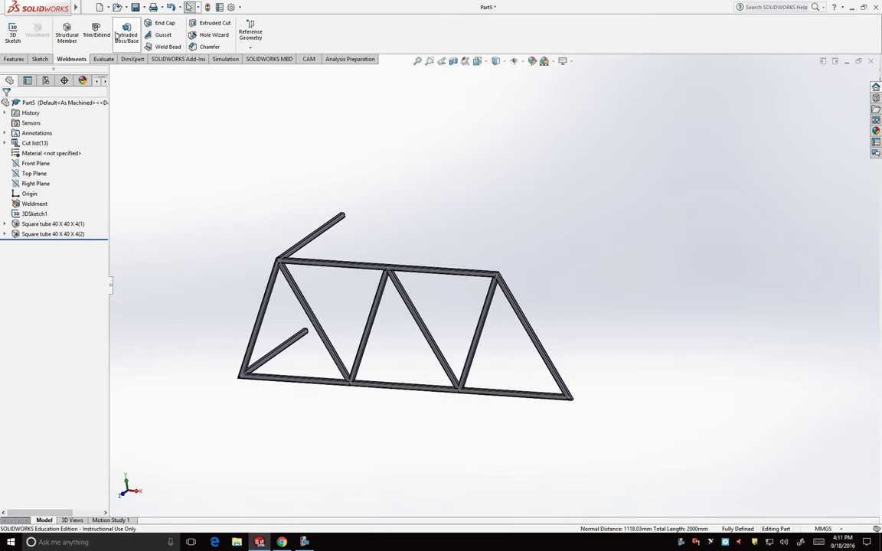
pyautogui.click(88, 7)
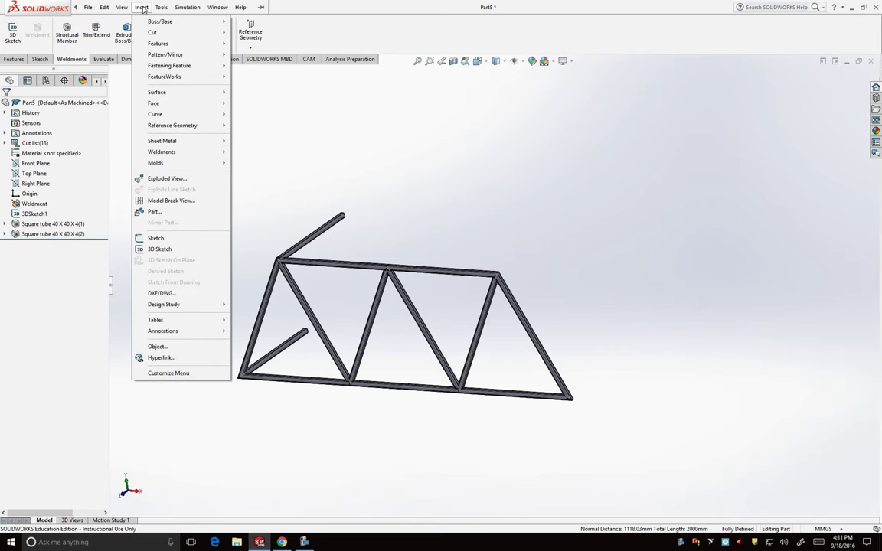
pyautogui.moveTo(165, 55)
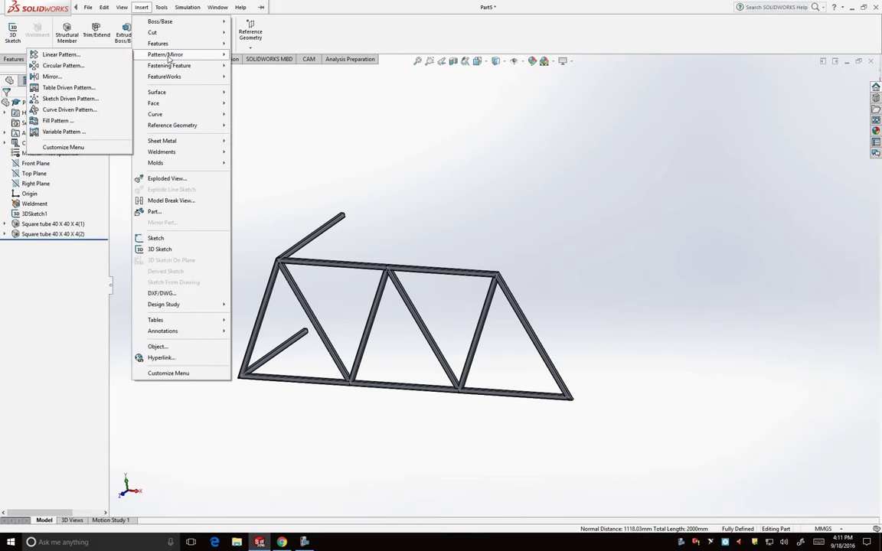
# Start a Linear Pattern along the short bar's edge with 1000 mm spacing.
pyautogui.click(118, 55)
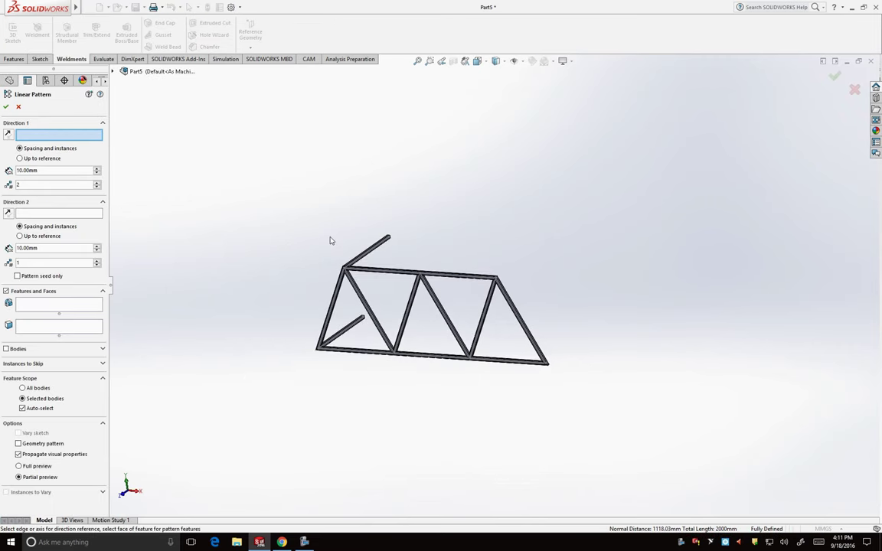
pyautogui.scroll(-2, 312, 224)
pyautogui.scroll(-4, 375, 223)
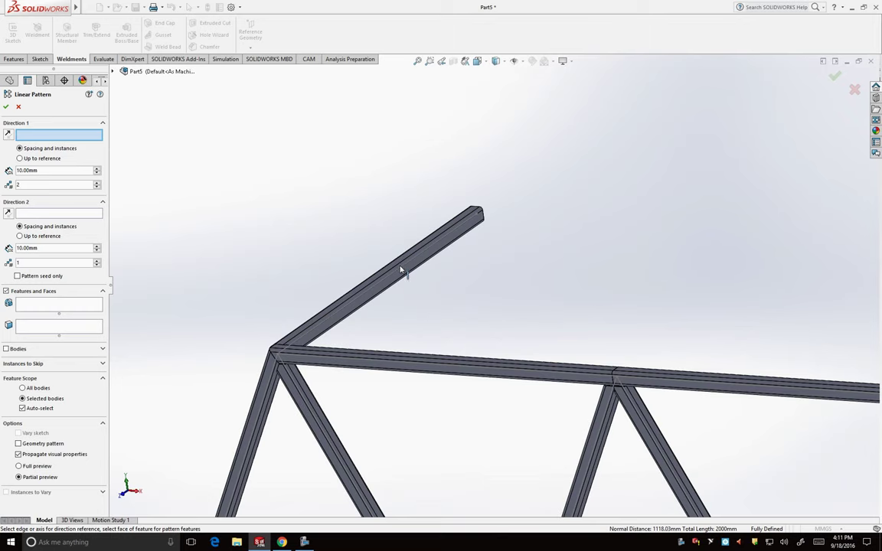
pyautogui.click(400, 267)
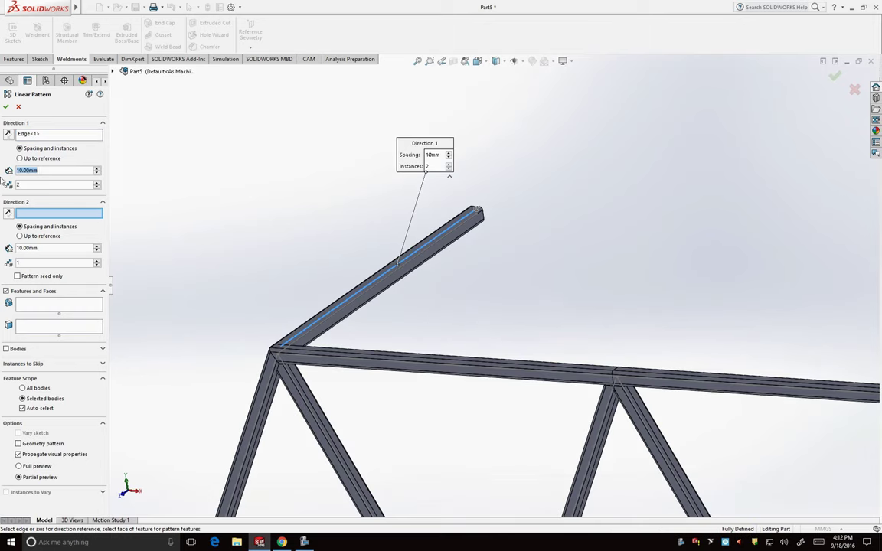
pyautogui.write('10000')
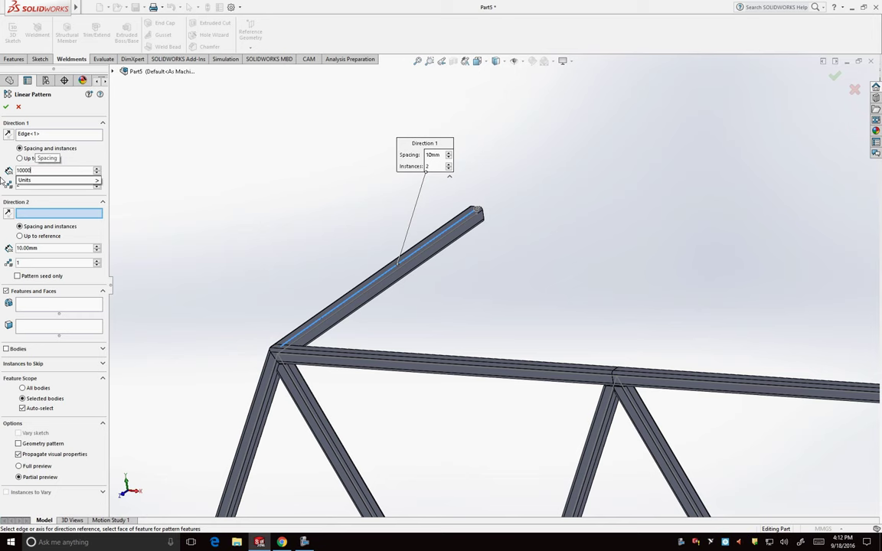
pyautogui.press('BackSpace')
pyautogui.press('Return')
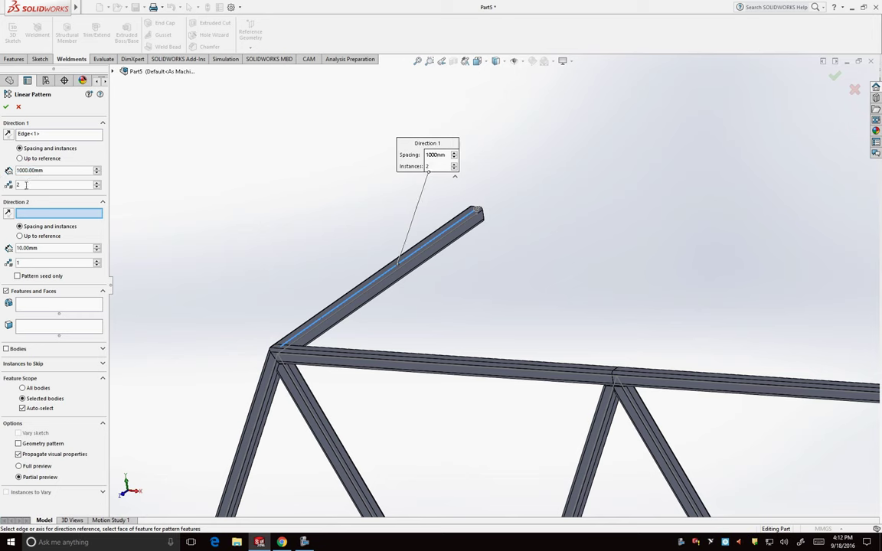
# Switch to pattern Bodies and select all 11 front truss tube bodies.
pyautogui.click(6, 349)
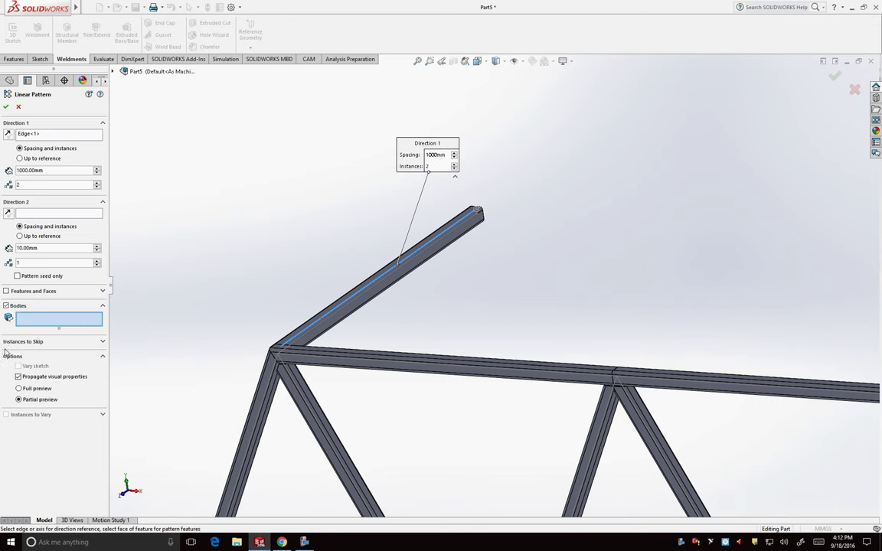
pyautogui.press('f')
pyautogui.scroll(-4, 703, 406)
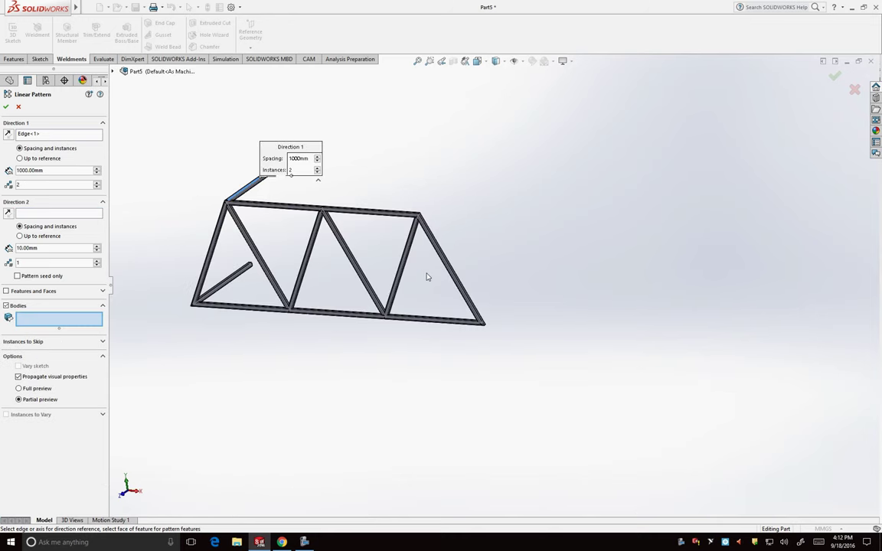
pyautogui.click(217, 257)
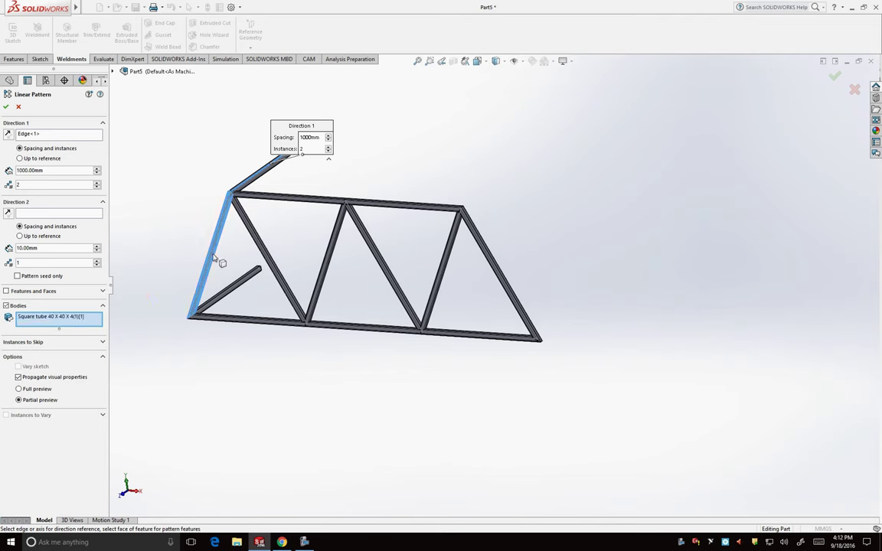
pyautogui.click(287, 200)
pyautogui.click(258, 240)
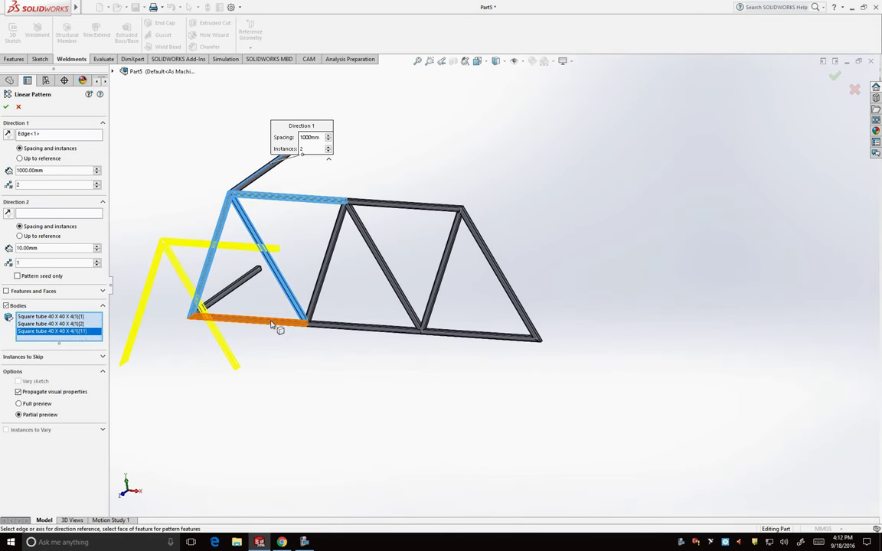
pyautogui.click(276, 322)
pyautogui.click(331, 267)
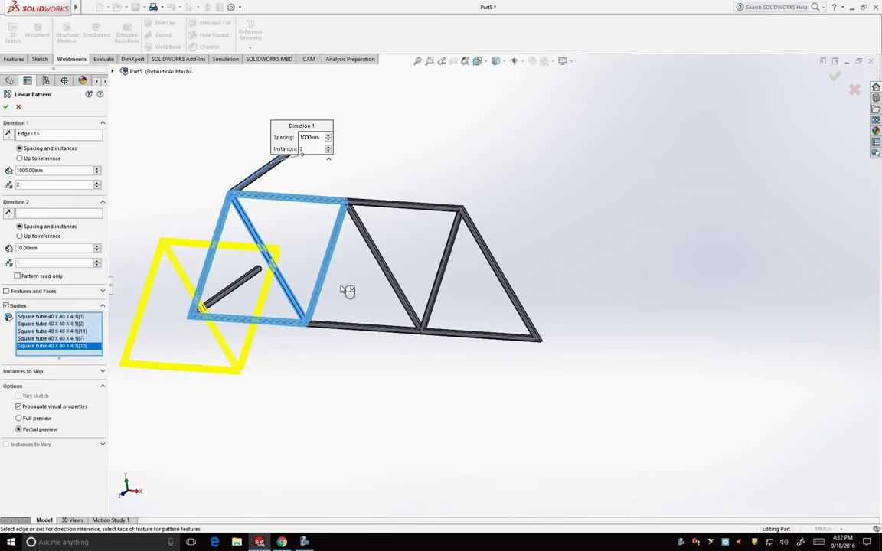
pyautogui.click(366, 328)
pyautogui.click(395, 285)
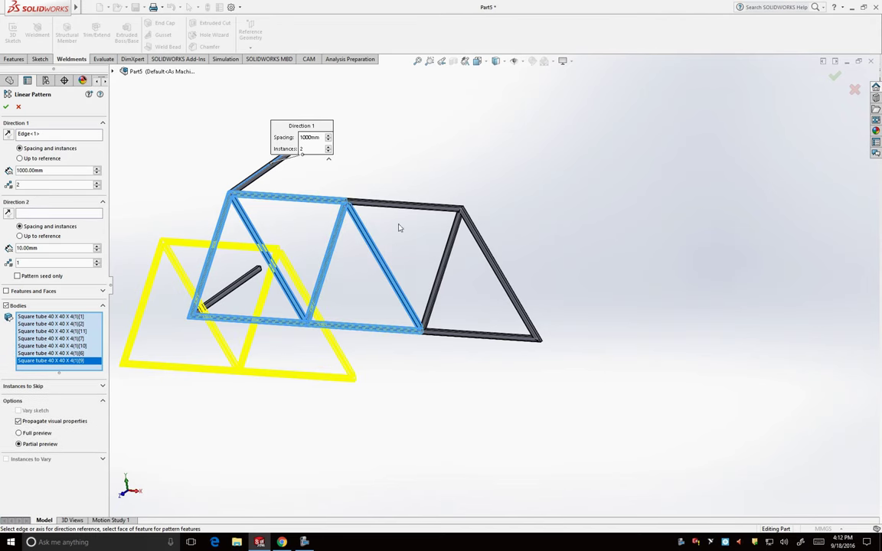
pyautogui.click(397, 208)
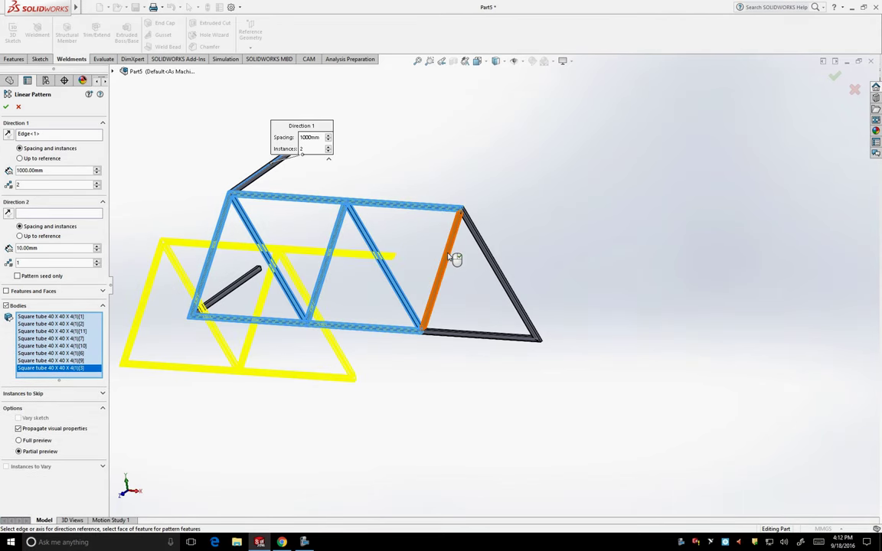
pyautogui.click(450, 252)
pyautogui.click(488, 260)
pyautogui.click(483, 336)
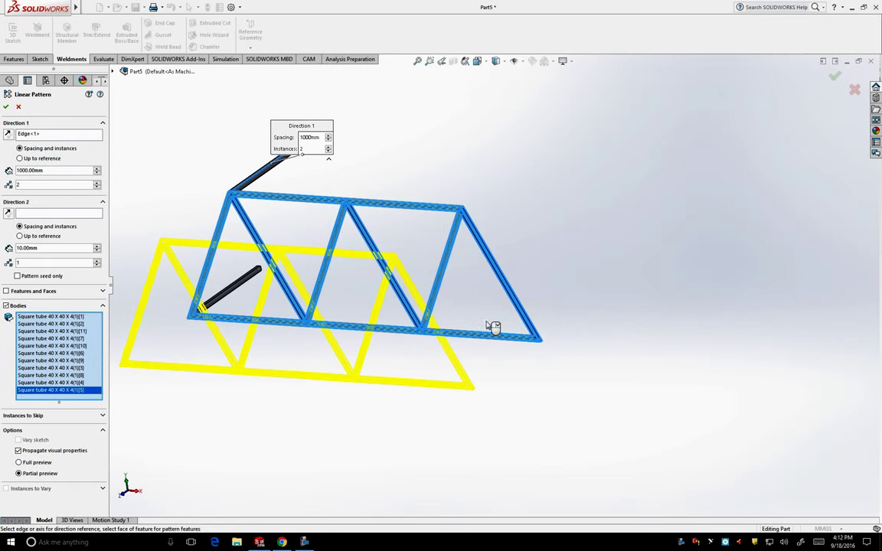
# Toggle the pattern direction to set the copy behind the front truss.
pyautogui.click(8, 135)
pyautogui.click(7, 134)
pyautogui.click(8, 134)
pyautogui.click(7, 135)
pyautogui.click(8, 135)
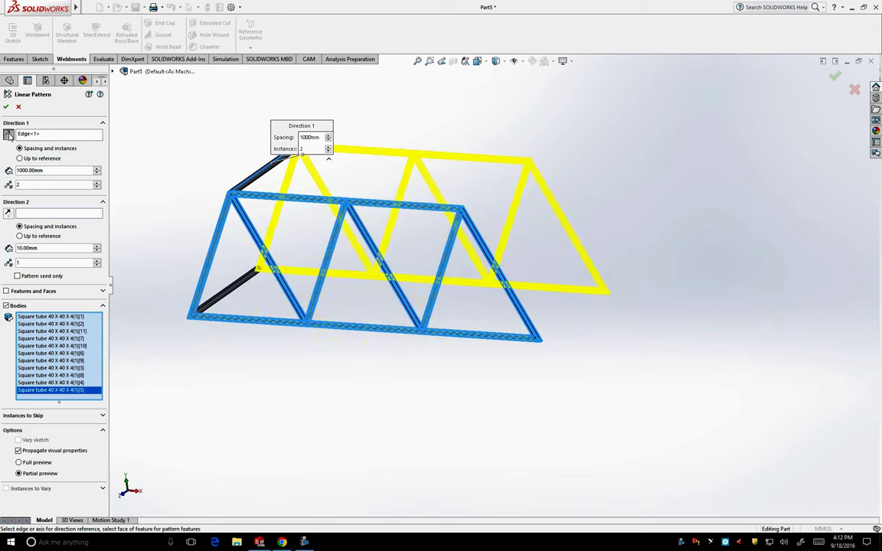
pyautogui.click(7, 135)
pyautogui.click(8, 135)
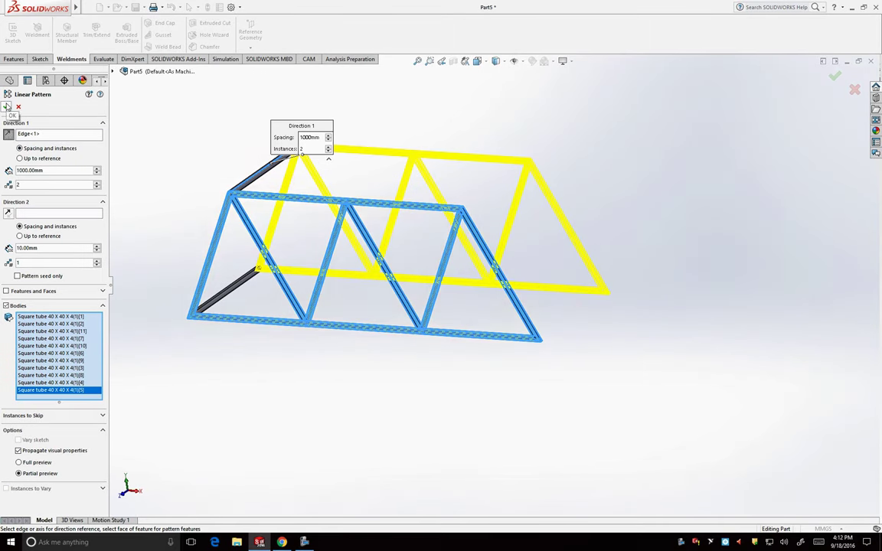
# Finish the 1000 mm truss pattern and pin the main menu bar open.
pyautogui.press('Return')
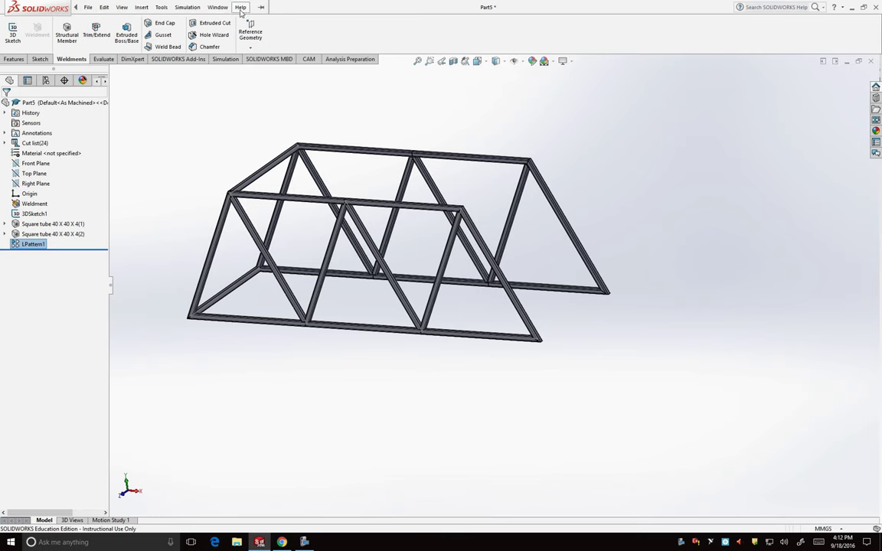
pyautogui.click(240, 7)
pyautogui.click(261, 8)
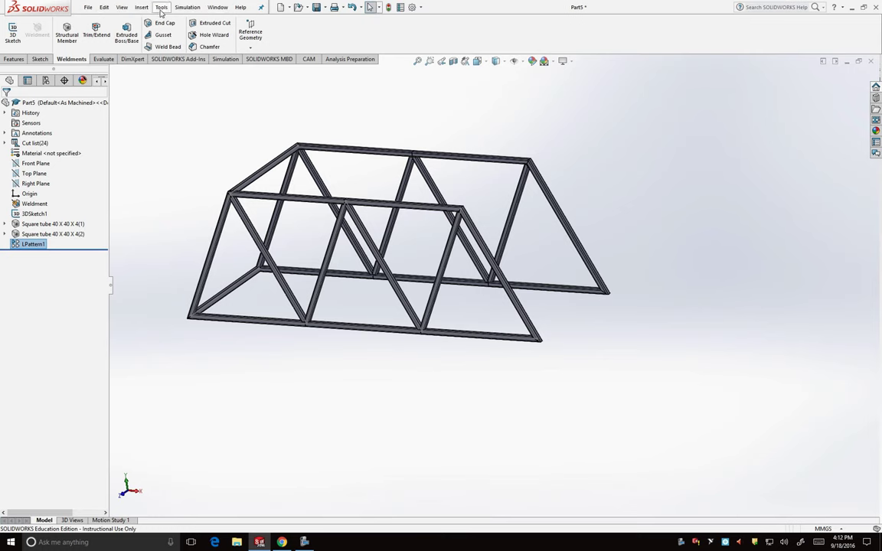
pyautogui.click(140, 7)
pyautogui.moveTo(166, 54)
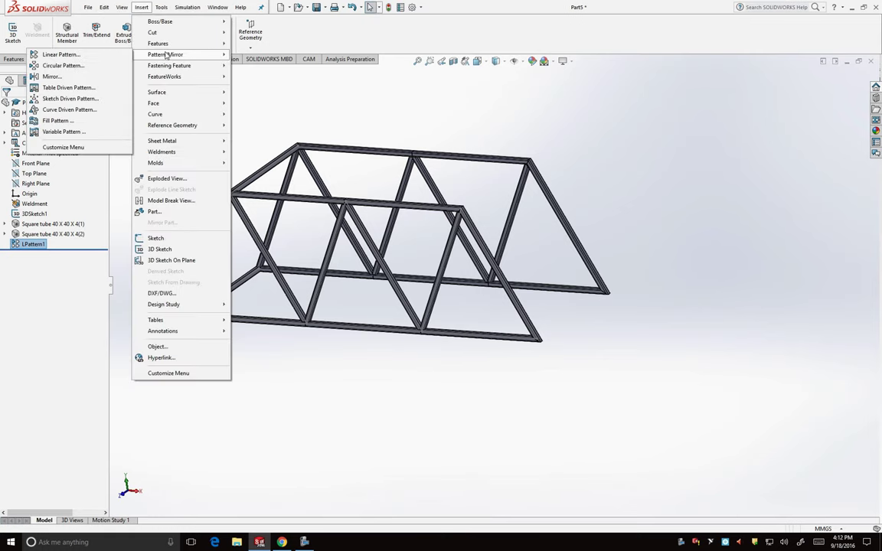
# Linear-pattern the upper cross beam body 3 times along the reversed front top edge.
pyautogui.click(61, 54)
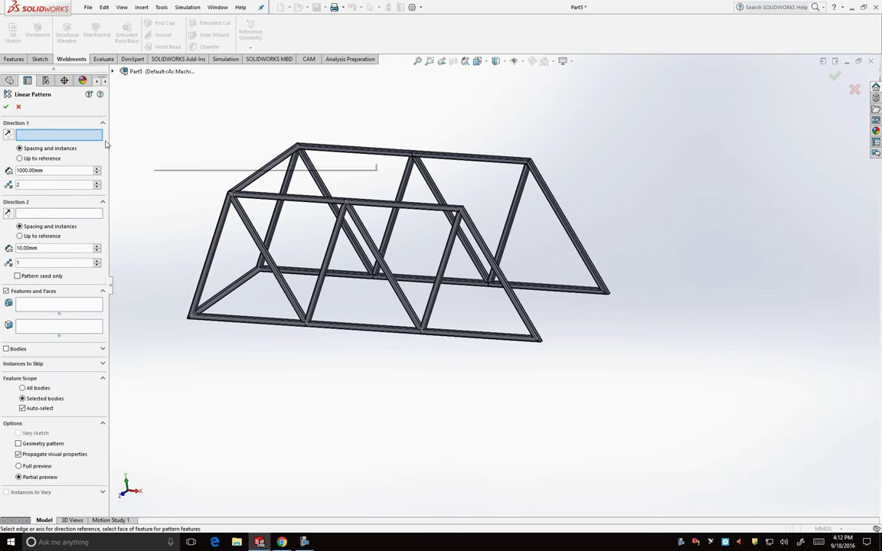
pyautogui.scroll(2, 435, 271)
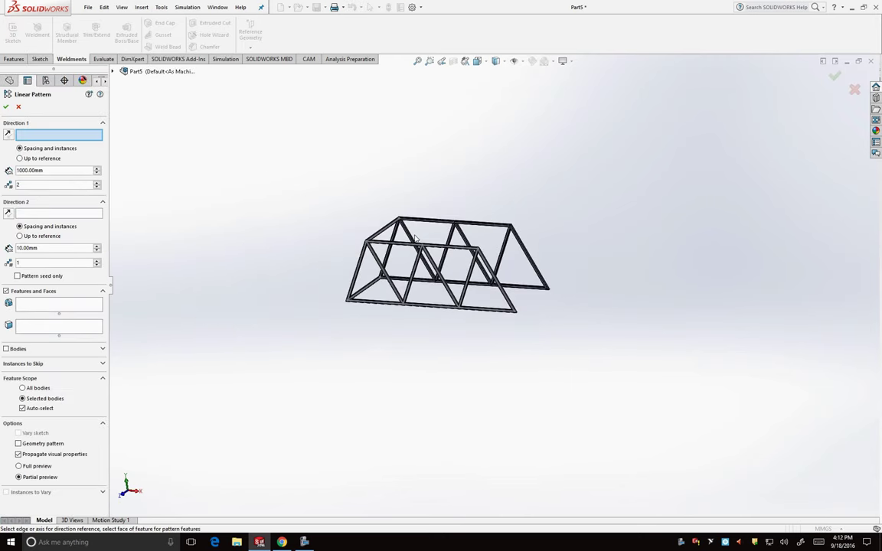
pyautogui.scroll(-3, 435, 271)
pyautogui.scroll(-2, 436, 271)
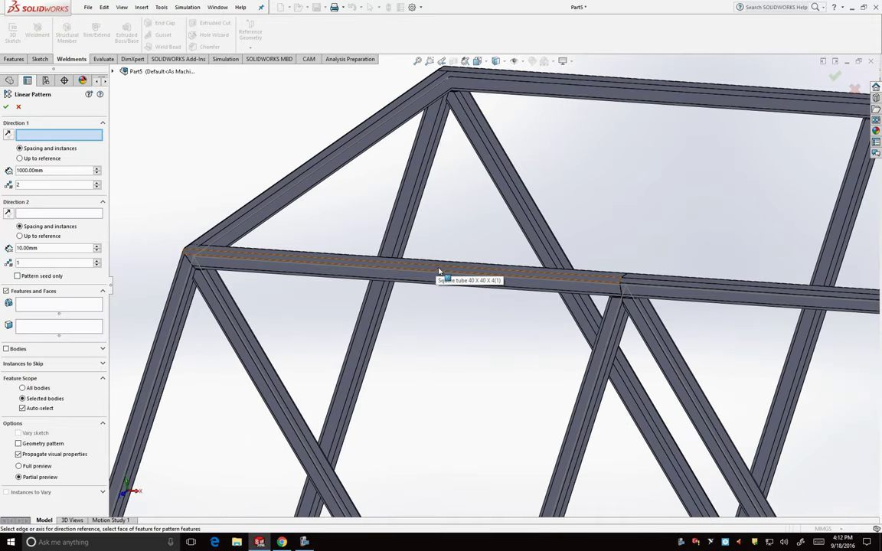
pyautogui.click(442, 265)
pyautogui.scroll(5, 339, 234)
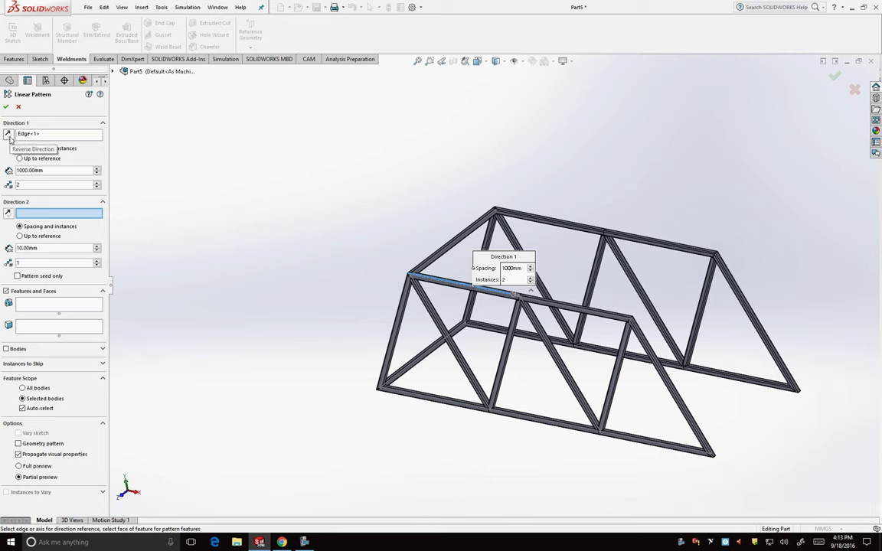
pyautogui.click(9, 136)
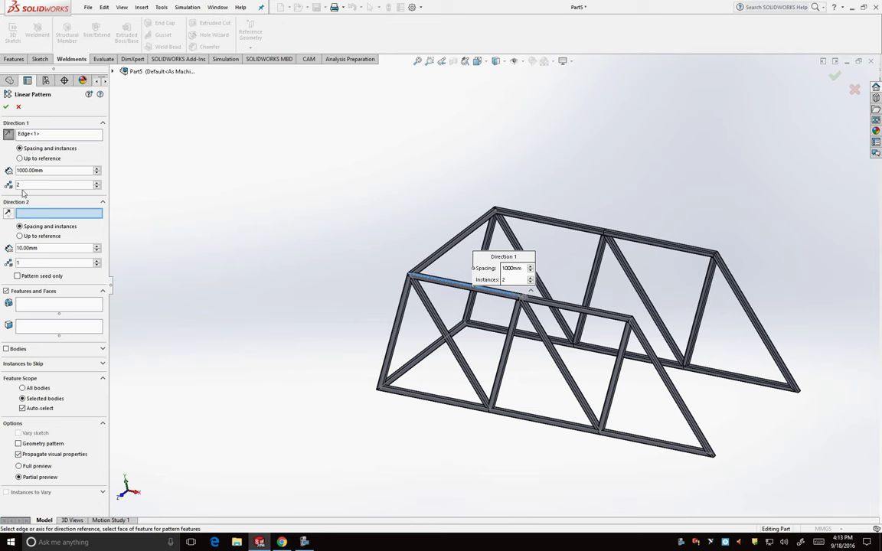
pyautogui.click(6, 350)
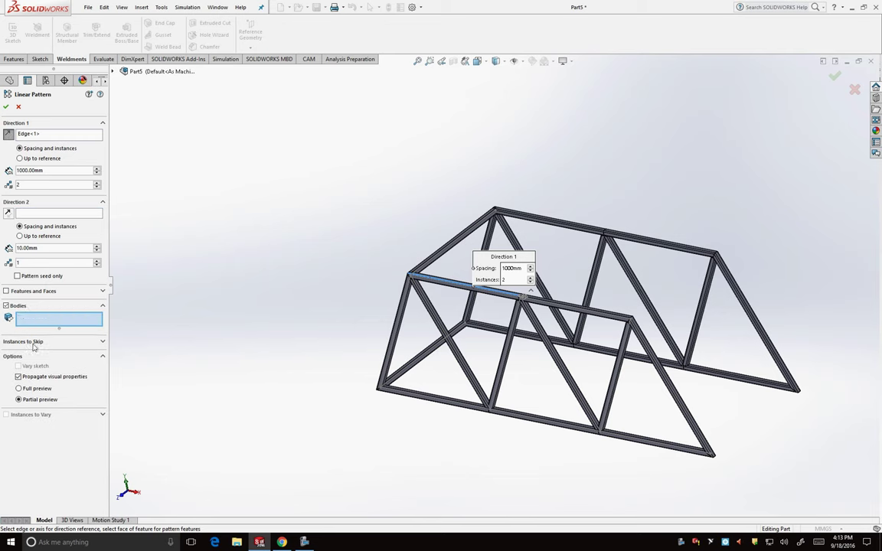
pyautogui.click(448, 245)
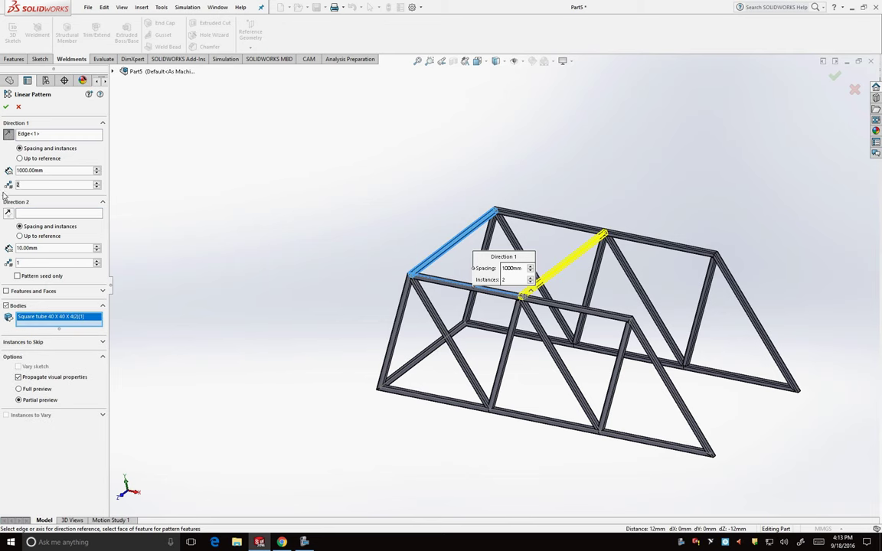
pyautogui.write('3')
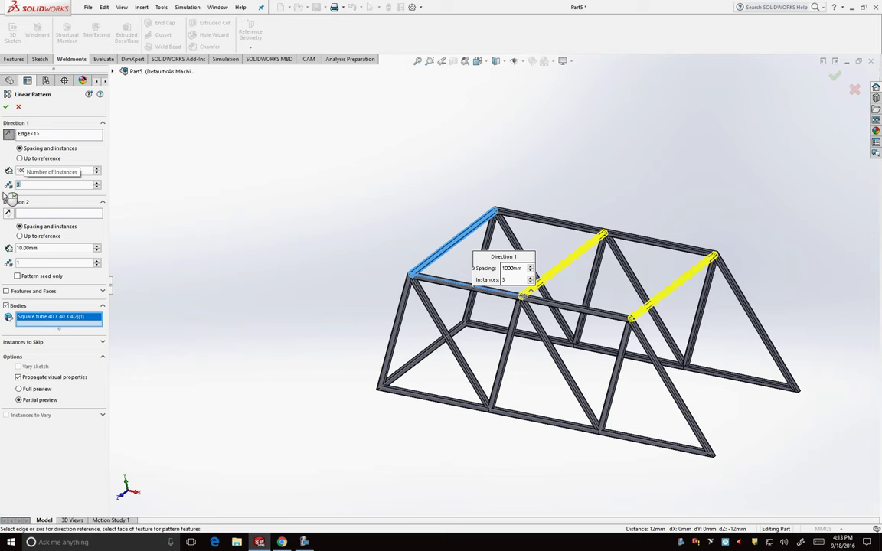
pyautogui.click(7, 108)
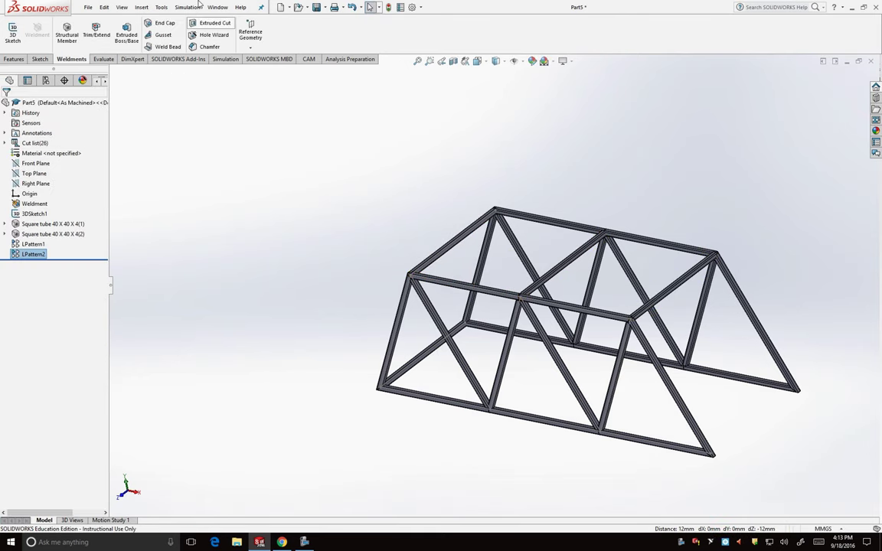
# Pattern the lower-left cross tube body 4 times along the top front edge, then reorient the view.
pyautogui.click(142, 6)
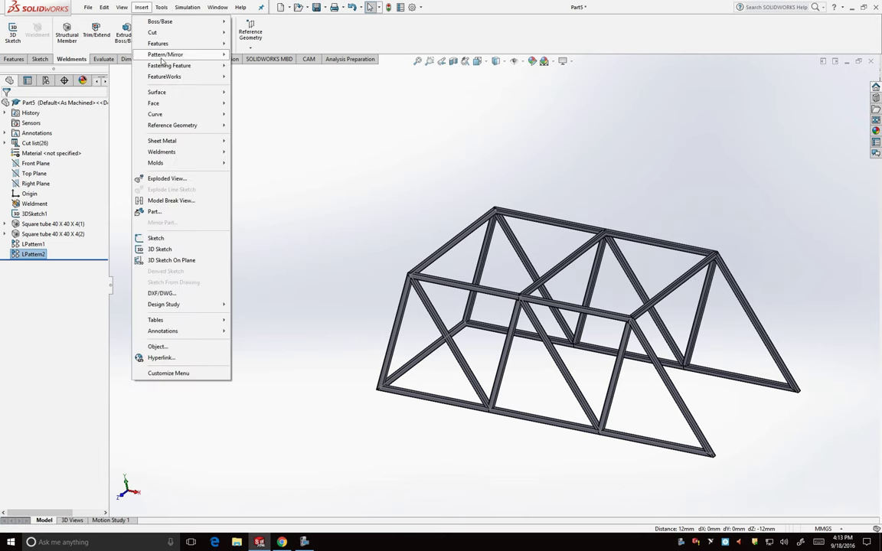
pyautogui.click(62, 220)
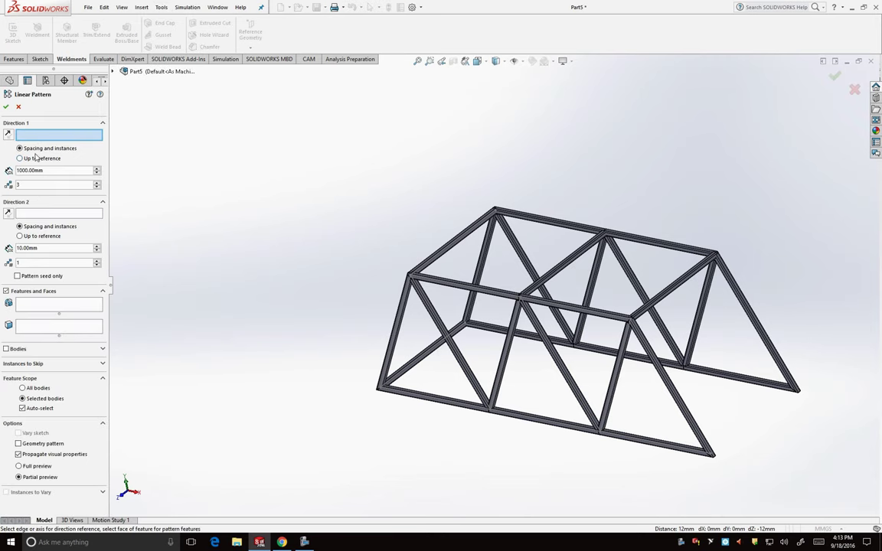
pyautogui.click(494, 292)
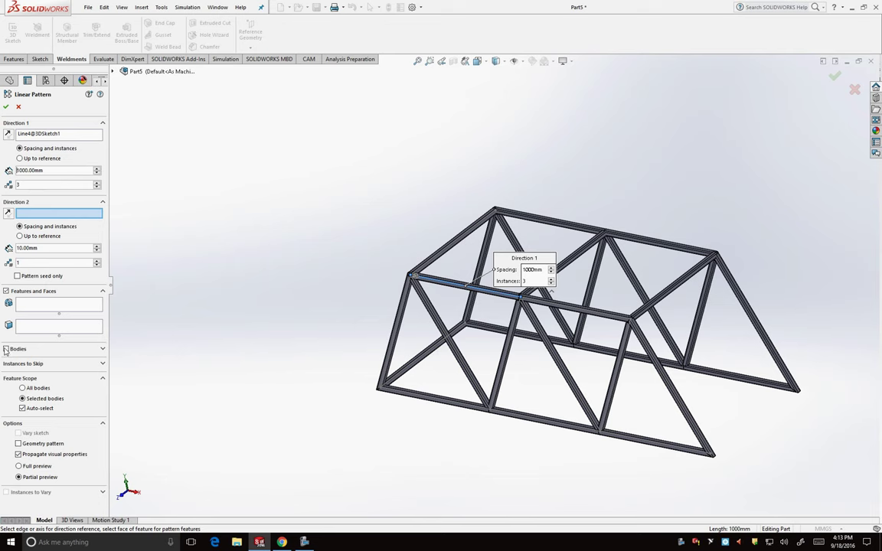
pyautogui.click(6, 349)
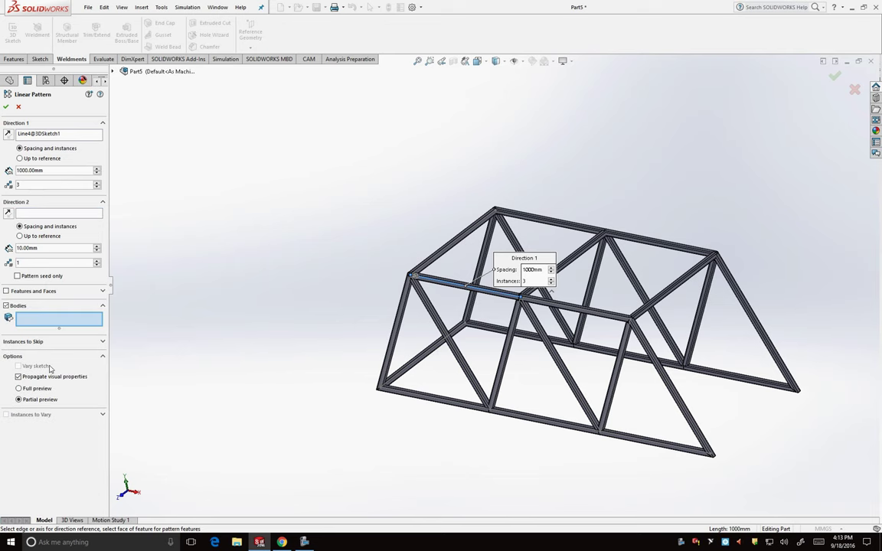
pyautogui.click(421, 367)
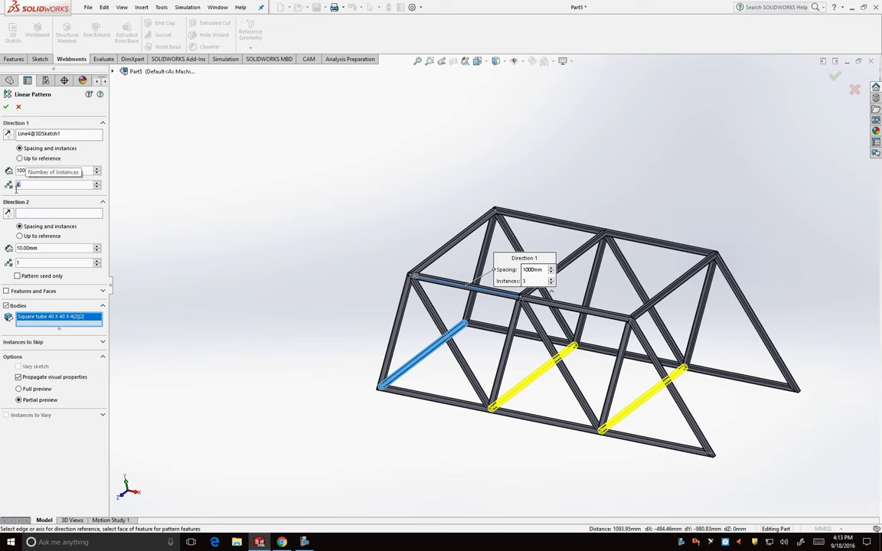
pyautogui.write('4')
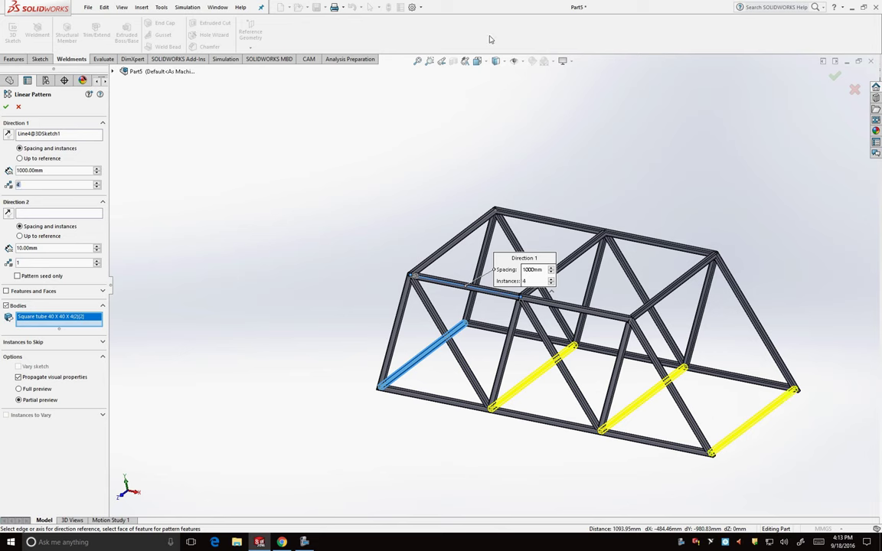
pyautogui.click(6, 107)
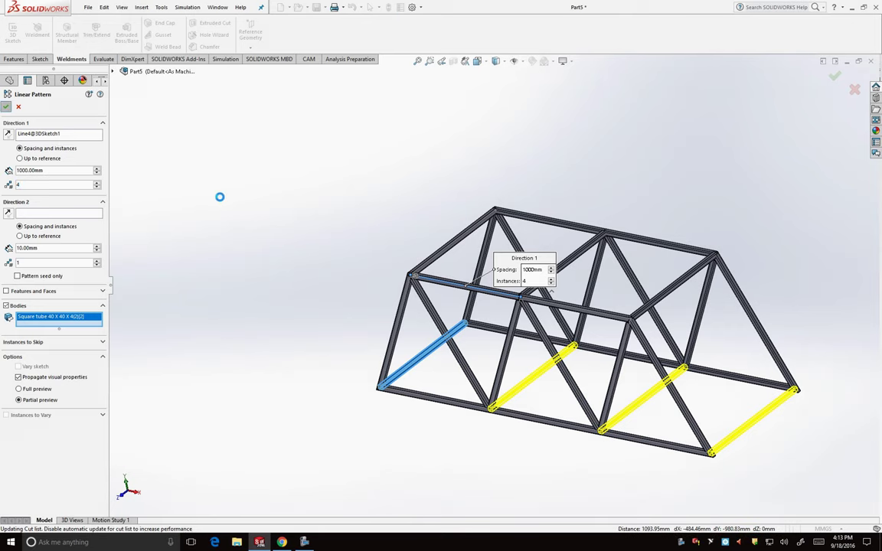
pyautogui.scroll(3, 447, 260)
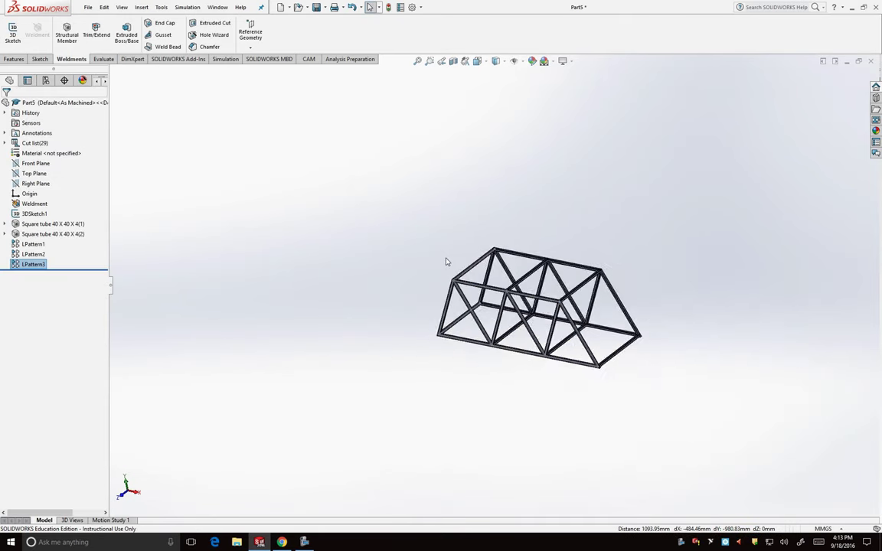
pyautogui.scroll(-3, 455, 262)
pyautogui.scroll(3, 523, 327)
pyautogui.scroll(-2, 559, 292)
pyautogui.moveTo(512, 310)
pyautogui.mouseDown(button='middle')
pyautogui.moveTo(472, 370)
pyautogui.moveTo(626, 368)
pyautogui.moveTo(475, 368)
pyautogui.moveTo(562, 356)
pyautogui.moveTo(506, 367)
pyautogui.moveTo(551, 379)
pyautogui.mouseUp(button='middle')
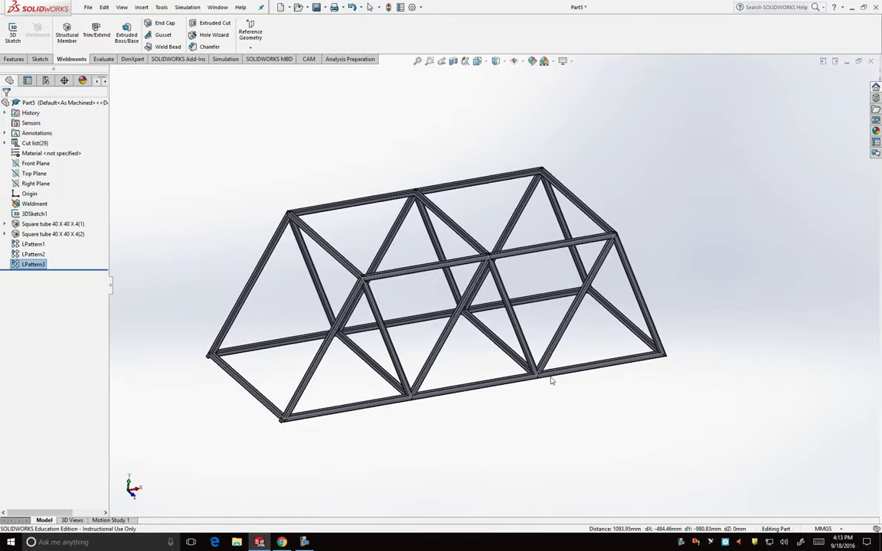
# Save the part to the Desktop as Bridge_Your Name.SLDPRT, then show the Simulation tools.
pyautogui.click(324, 7)
pyautogui.click(331, 21)
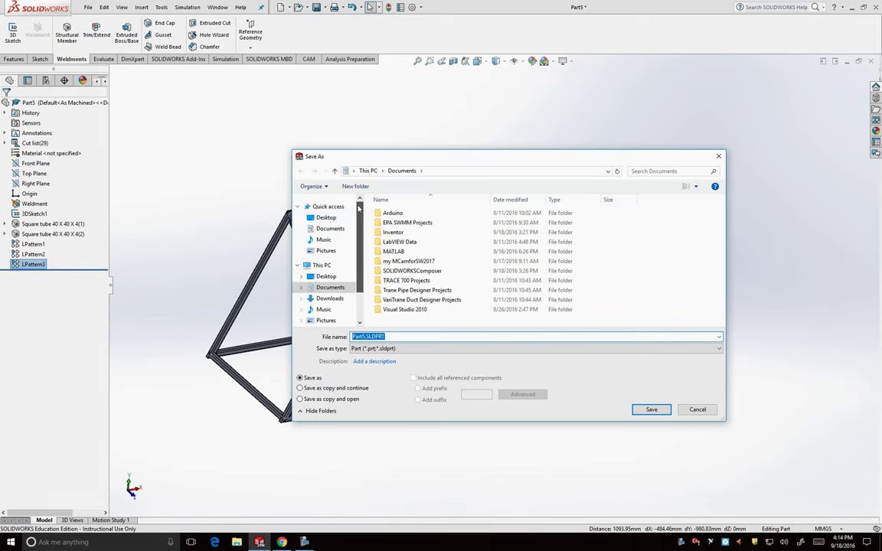
pyautogui.scroll(3, 360, 235)
pyautogui.click(325, 218)
pyautogui.doubleClick(396, 338)
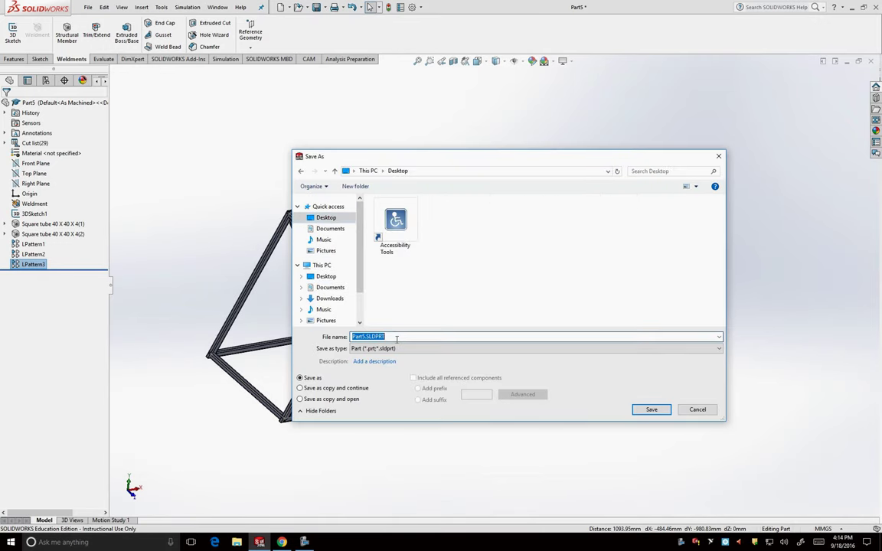
pyautogui.write('Bridge_Your Name')
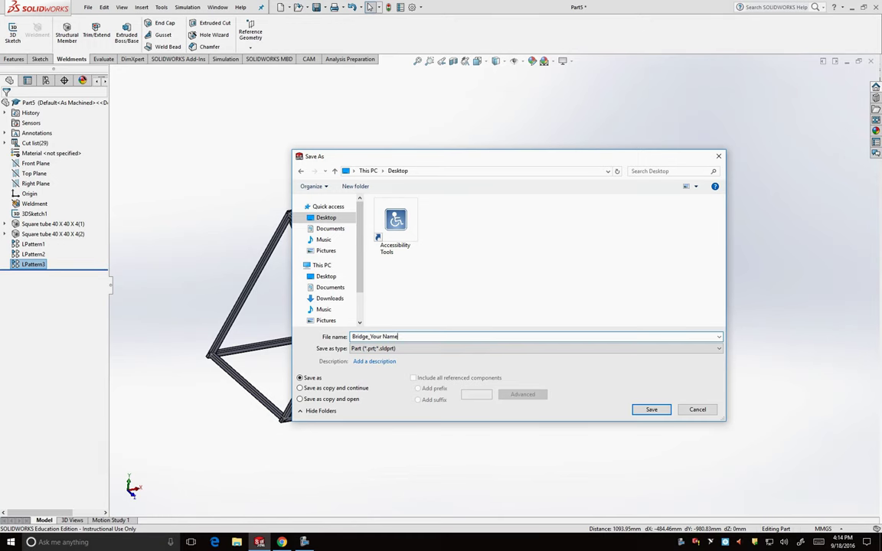
pyautogui.press('Return')
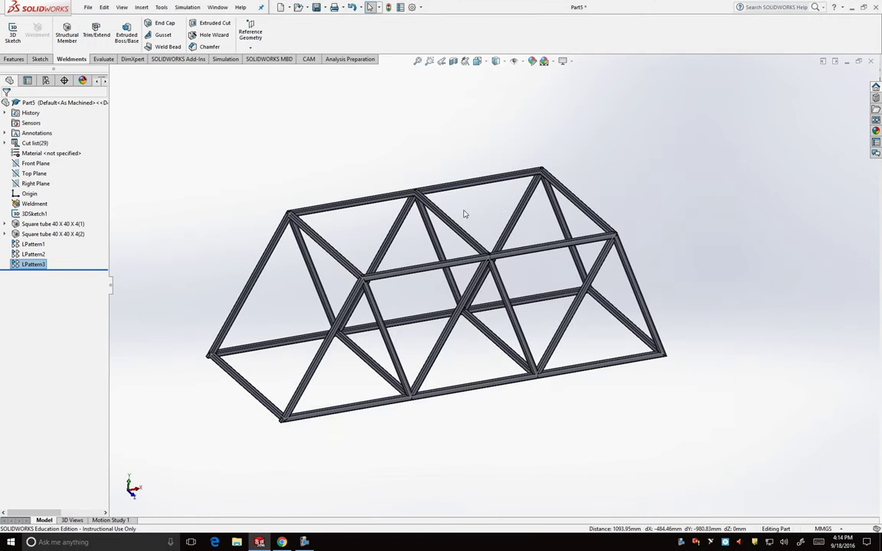
pyautogui.moveTo(447, 249)
pyautogui.mouseDown(button='middle')
pyautogui.moveTo(458, 289)
pyautogui.moveTo(488, 251)
pyautogui.moveTo(362, 205)
pyautogui.mouseUp(button='middle')
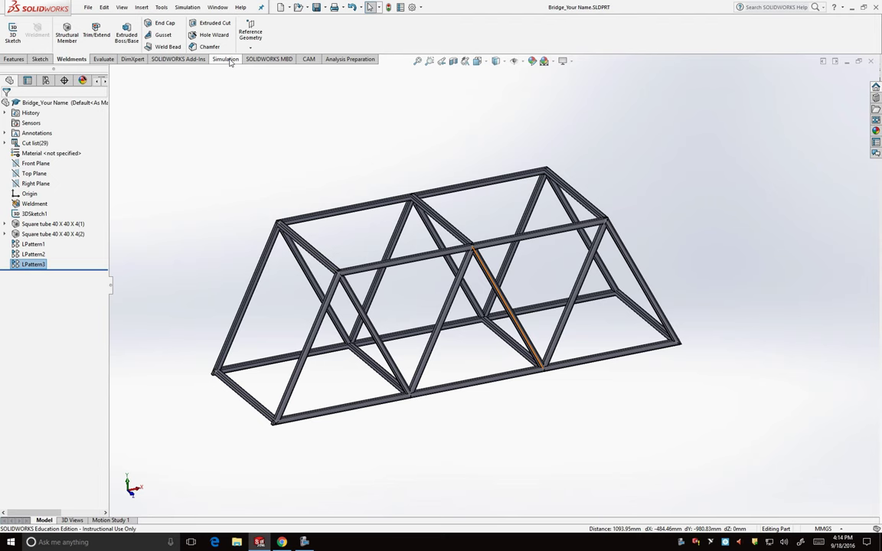
pyautogui.click(230, 61)
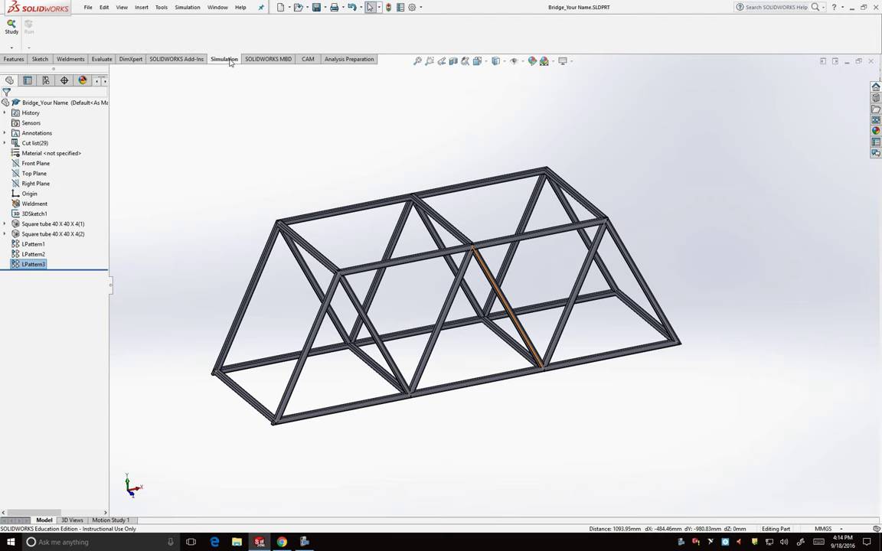
# Create a new Static study for the bridge part and accept the name Static 1.
pyautogui.click(12, 47)
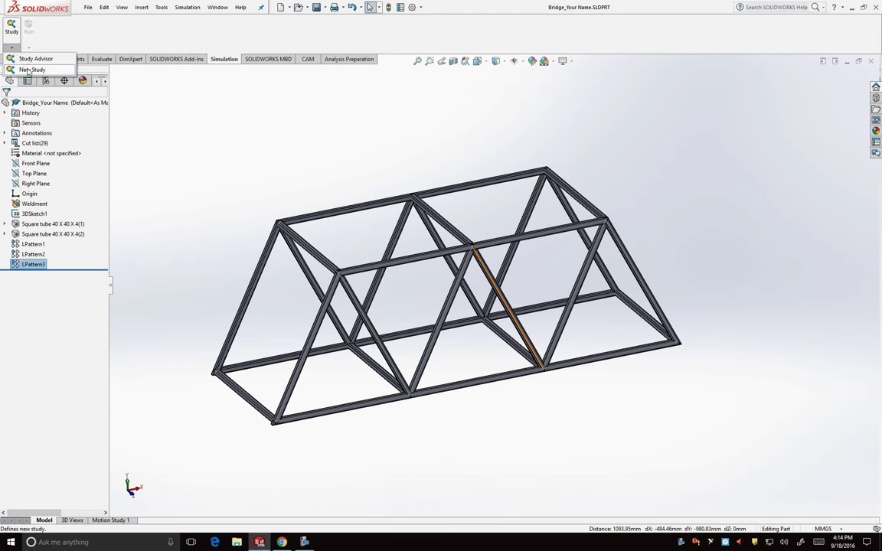
pyautogui.click(28, 71)
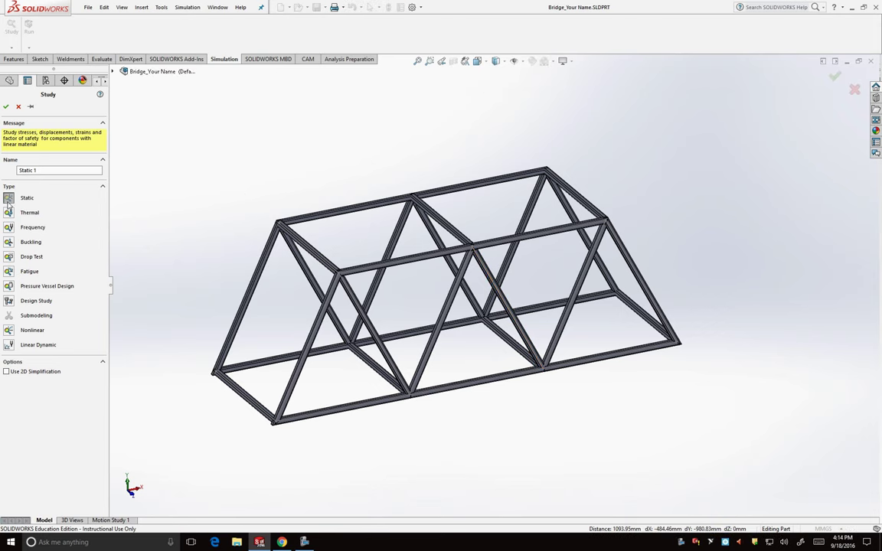
pyautogui.click(5, 108)
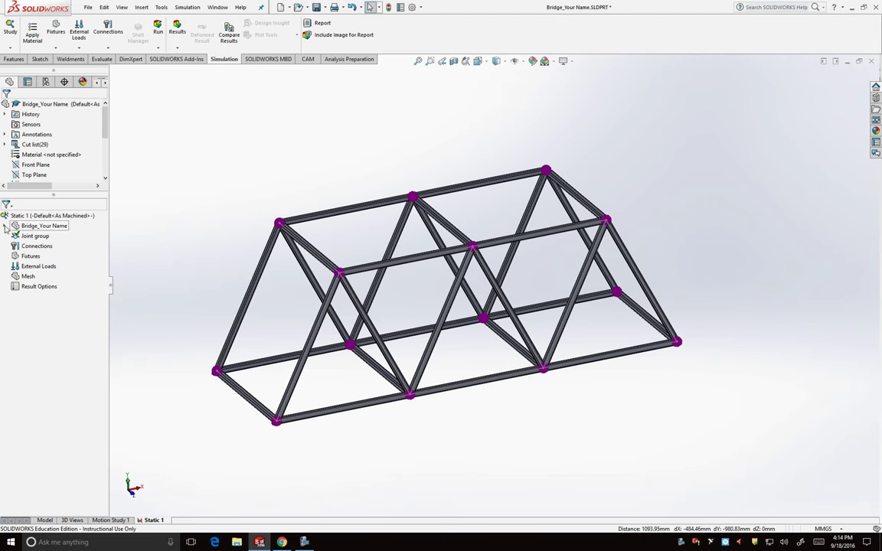
# Expand the cut list and define the four end-diagonal bodies as truss members.
pyautogui.click(5, 227)
pyautogui.click(15, 236)
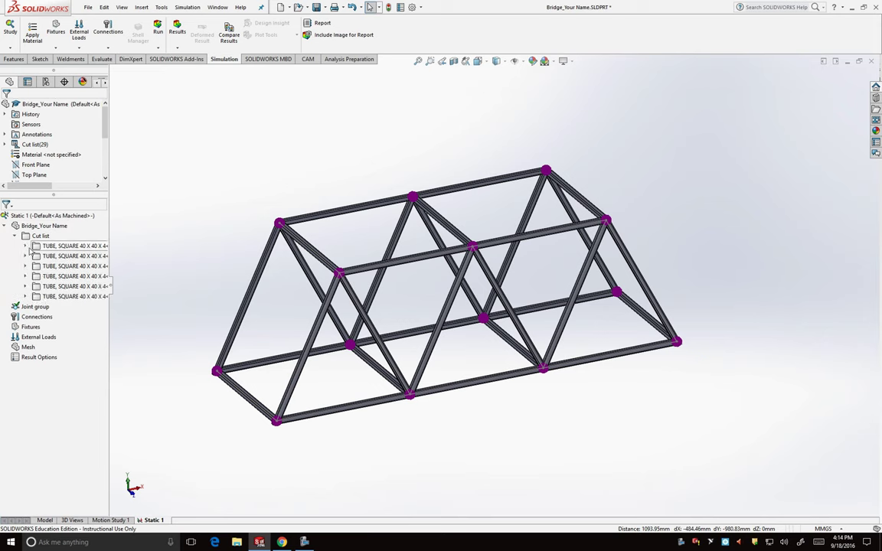
pyautogui.click(25, 246)
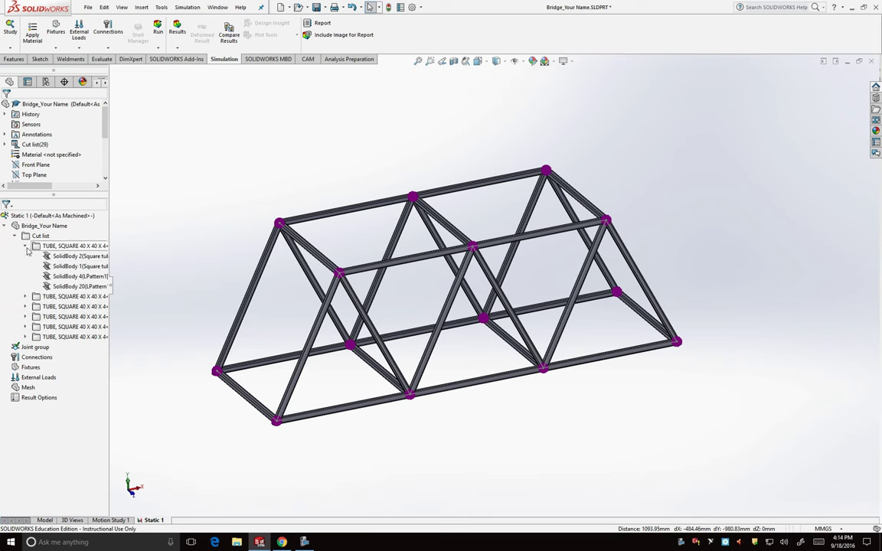
pyautogui.click(61, 264)
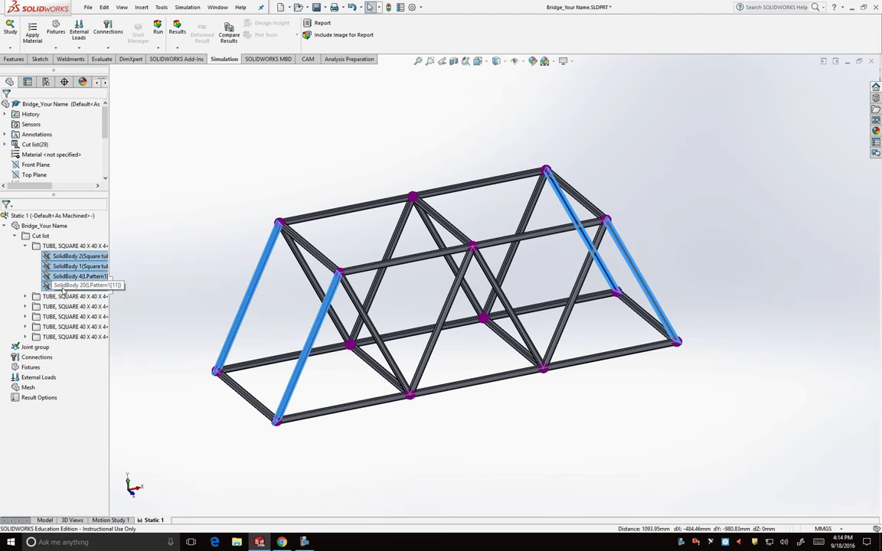
pyautogui.rightClick(64, 266)
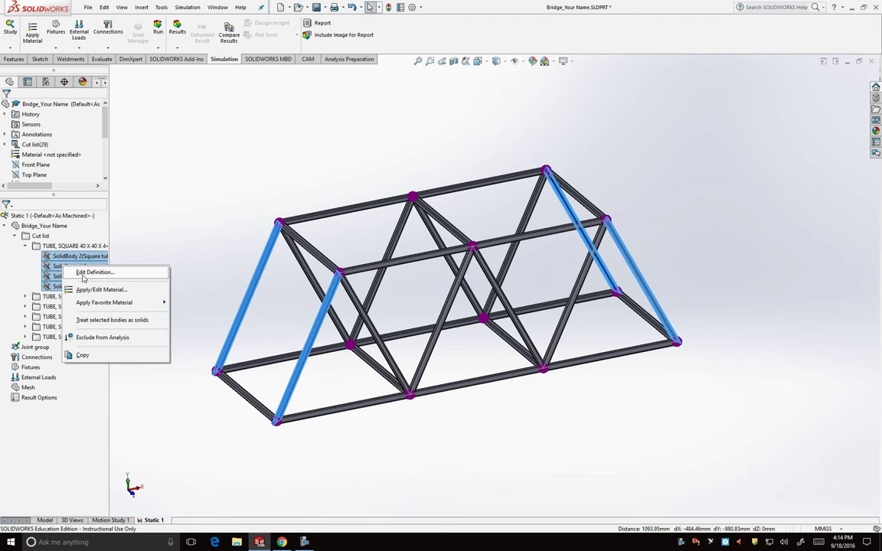
pyautogui.click(115, 274)
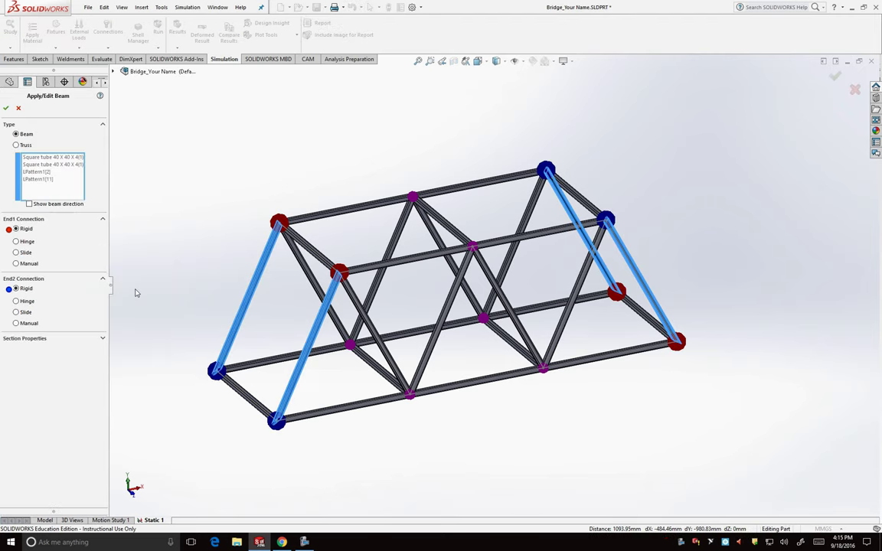
pyautogui.click(16, 144)
pyautogui.click(6, 108)
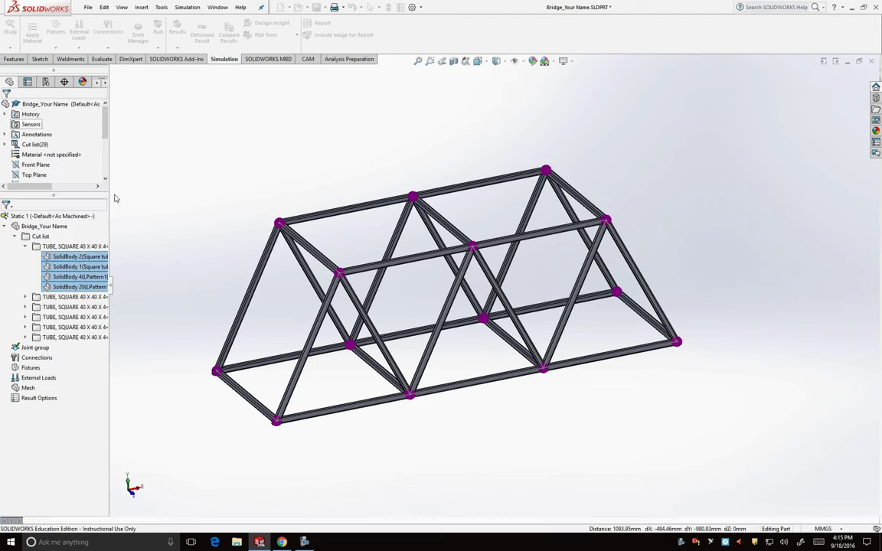
# Define the four top-rail bodies as truss members.
pyautogui.click(26, 297)
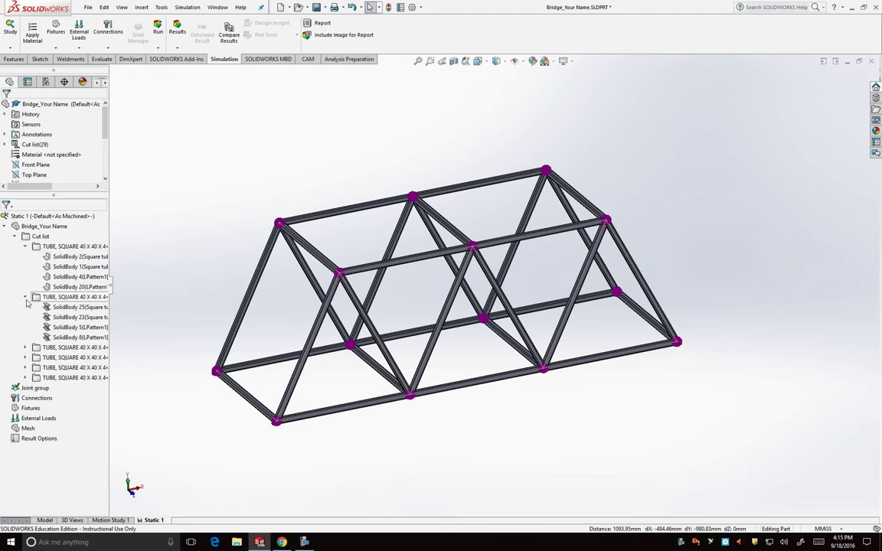
pyautogui.click(26, 348)
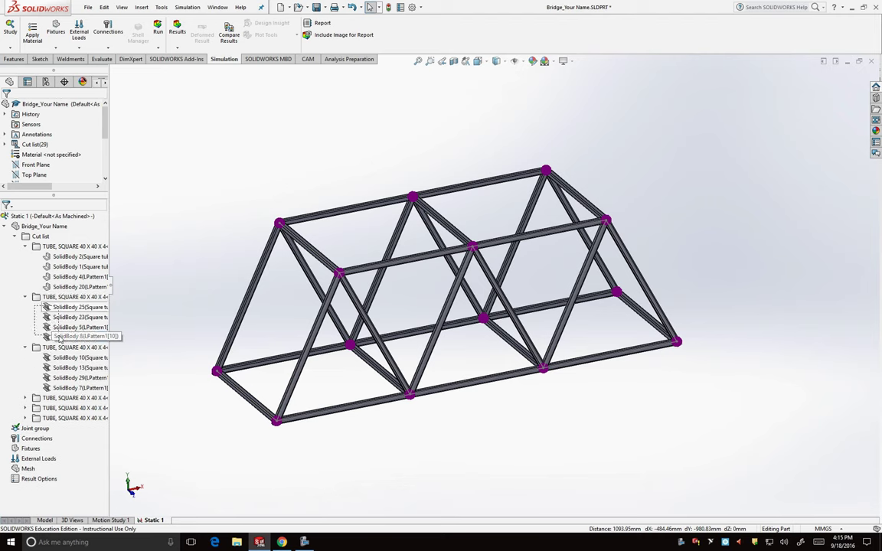
pyautogui.moveTo(60, 338); pyautogui.dragTo(62, 339)
pyautogui.rightClick(62, 339)
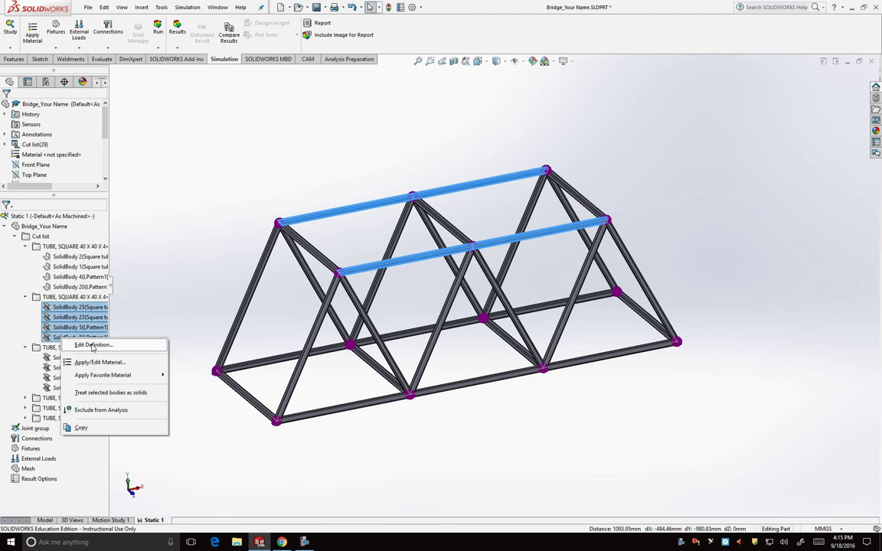
pyautogui.click(92, 345)
pyautogui.click(16, 144)
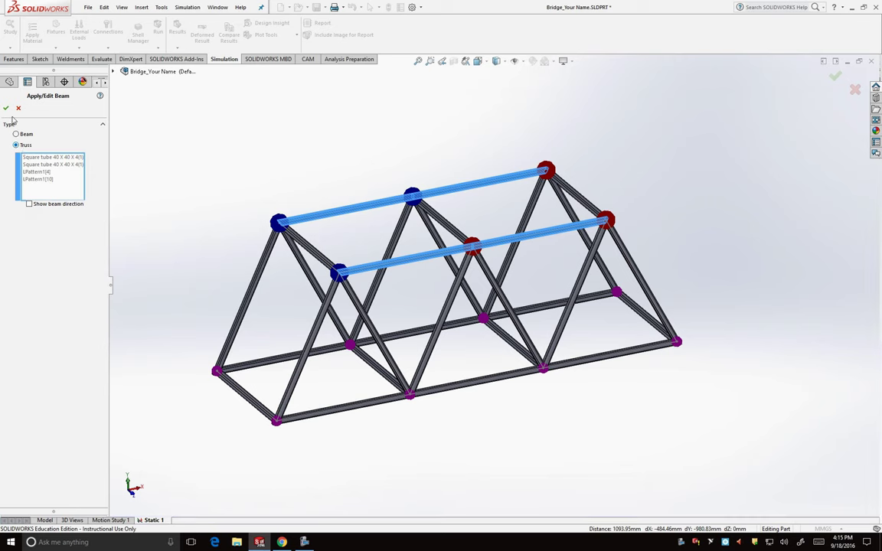
pyautogui.click(6, 108)
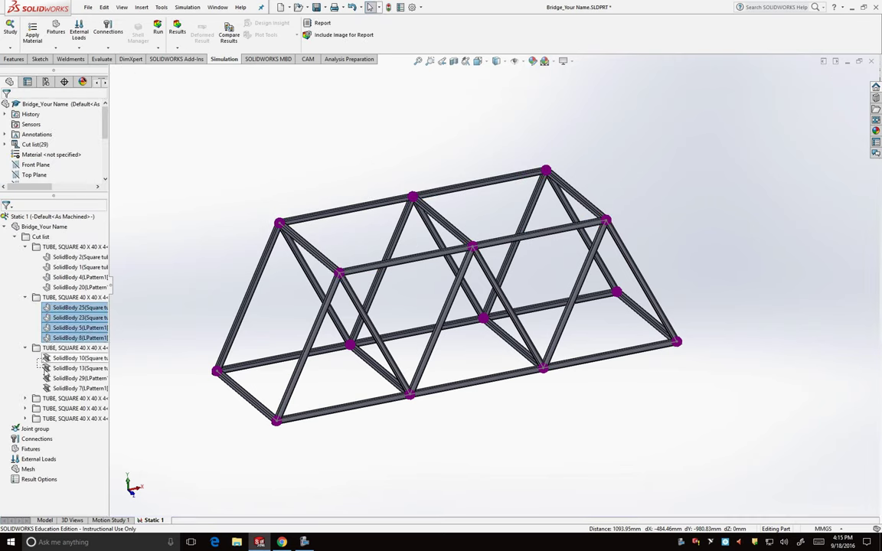
# Define the four bottom-rail bodies as truss members.
pyautogui.moveTo(60, 358); pyautogui.dragTo(60, 388)
pyautogui.rightClick(60, 388)
pyautogui.click(83, 396)
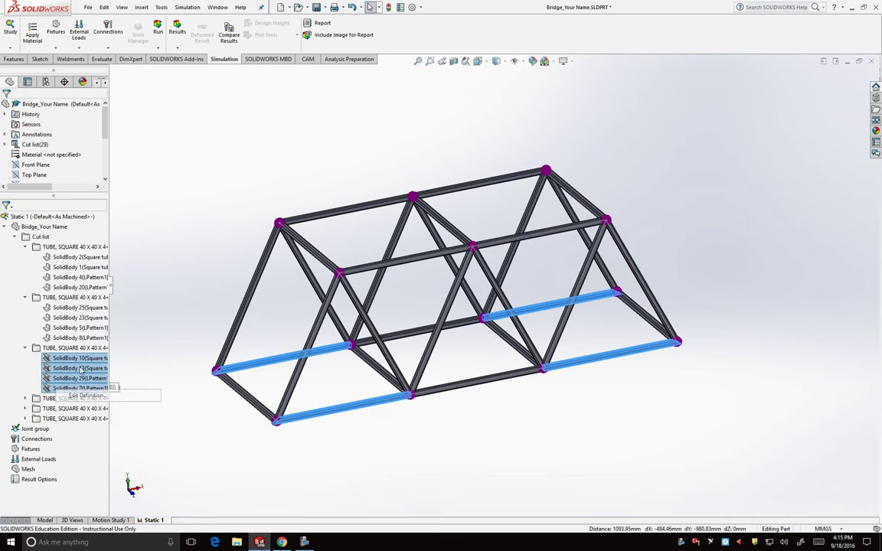
pyautogui.click(16, 145)
pyautogui.click(5, 108)
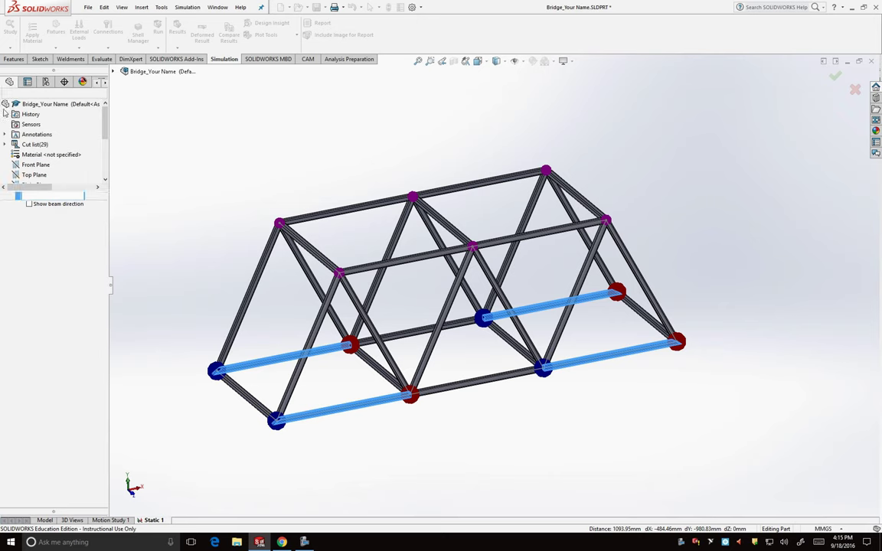
# Expand the remaining tube groups and make the nine lower cross-tube bodies truss members.
pyautogui.click(26, 400)
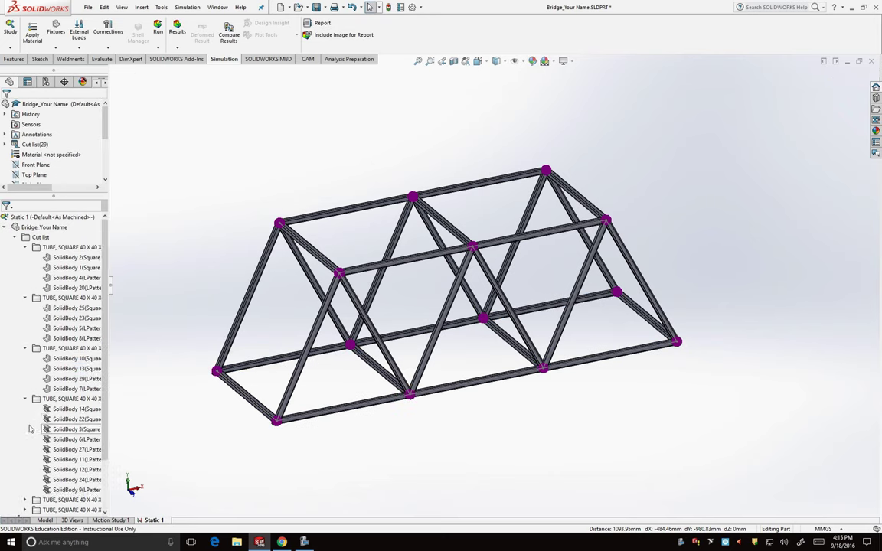
pyautogui.click(27, 399)
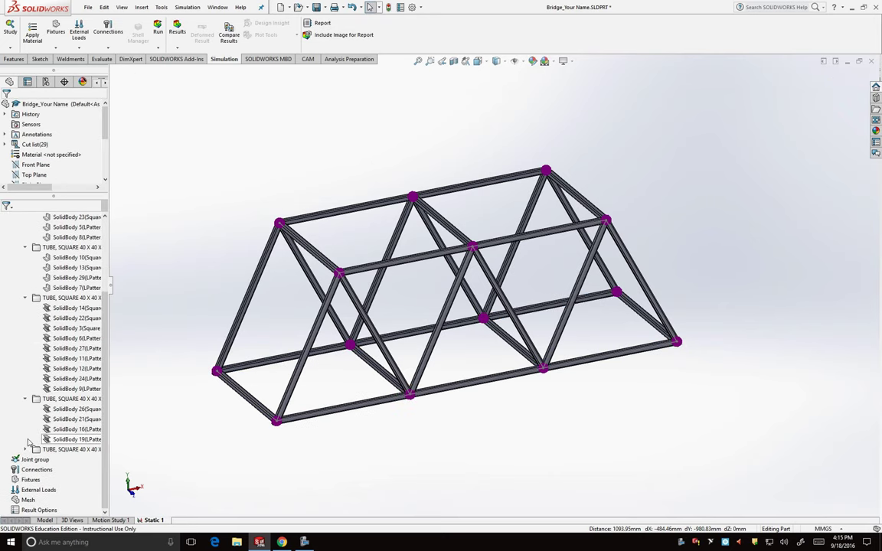
pyautogui.click(26, 490)
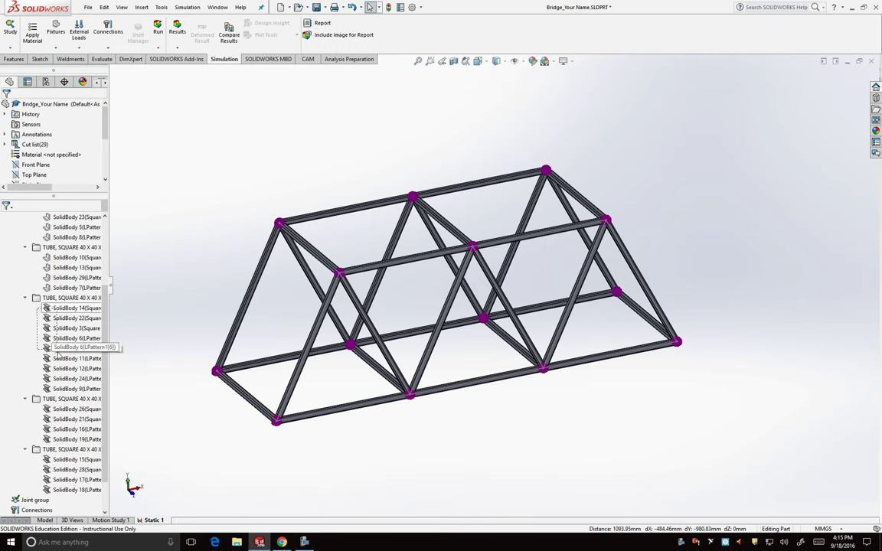
pyautogui.moveTo(39, 313); pyautogui.dragTo(57, 383)
pyautogui.rightClick(60, 389)
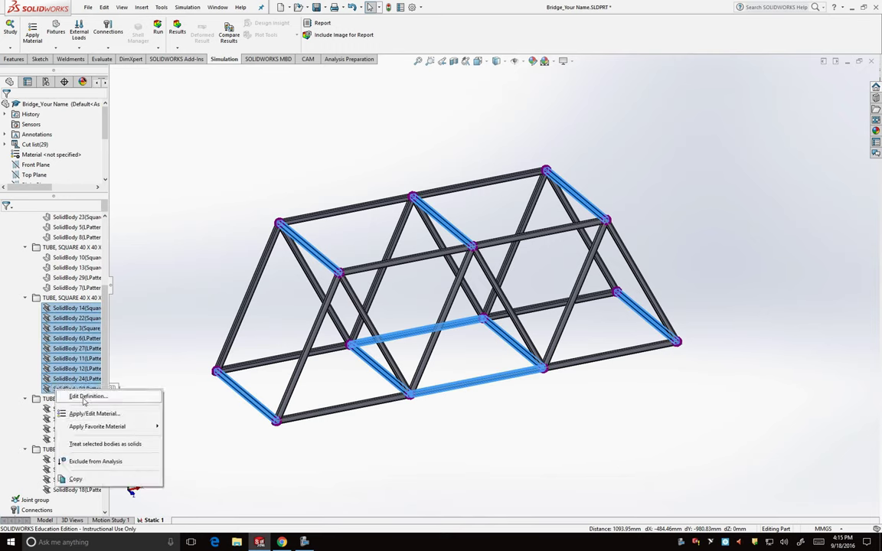
pyautogui.click(86, 396)
pyautogui.click(25, 147)
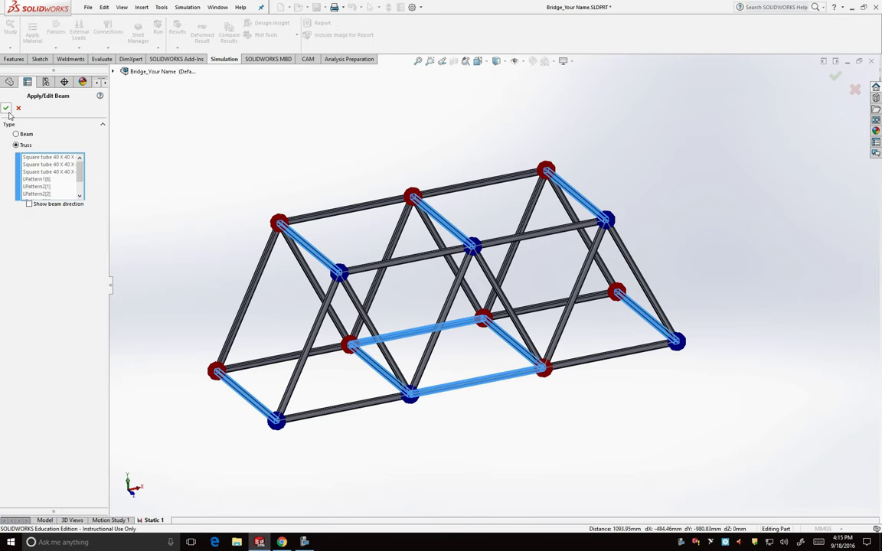
pyautogui.click(5, 108)
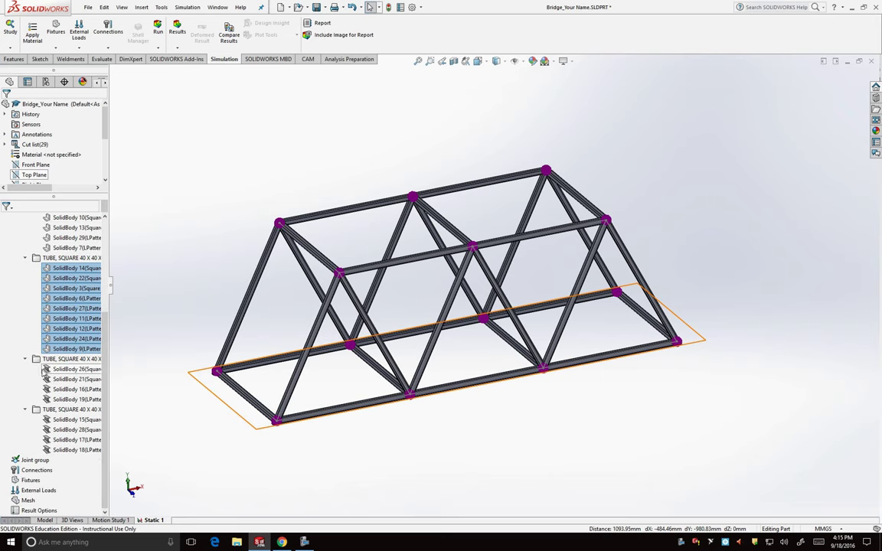
# Make the four diagonal bodies of the fifth tube group truss members.
pyautogui.click(46, 368)
pyautogui.keyDown('shift'); pyautogui.click(72, 399); pyautogui.keyUp('shift')
pyautogui.rightClick(67, 400)
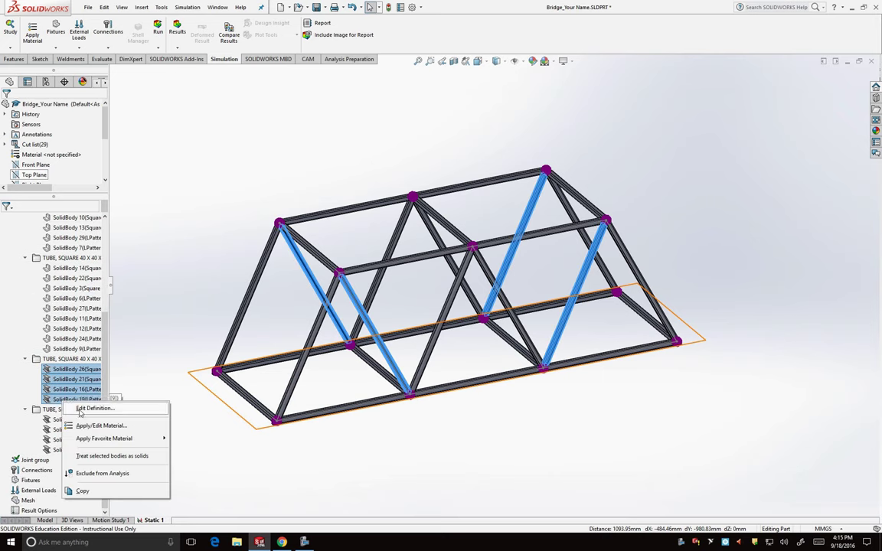
pyautogui.click(94, 408)
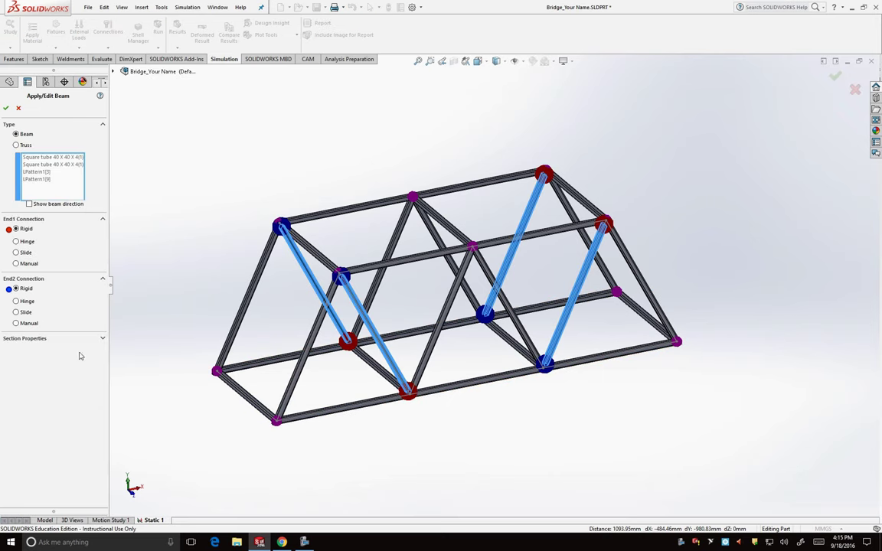
pyautogui.click(16, 145)
pyautogui.click(6, 108)
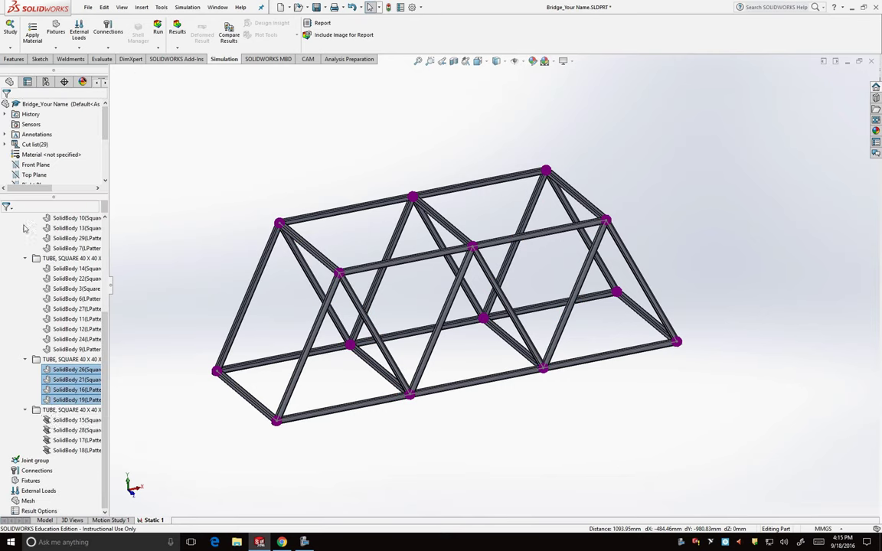
# Make SolidBody 15 to 18 truss members as well.
pyautogui.moveTo(36, 414); pyautogui.dragTo(59, 453)
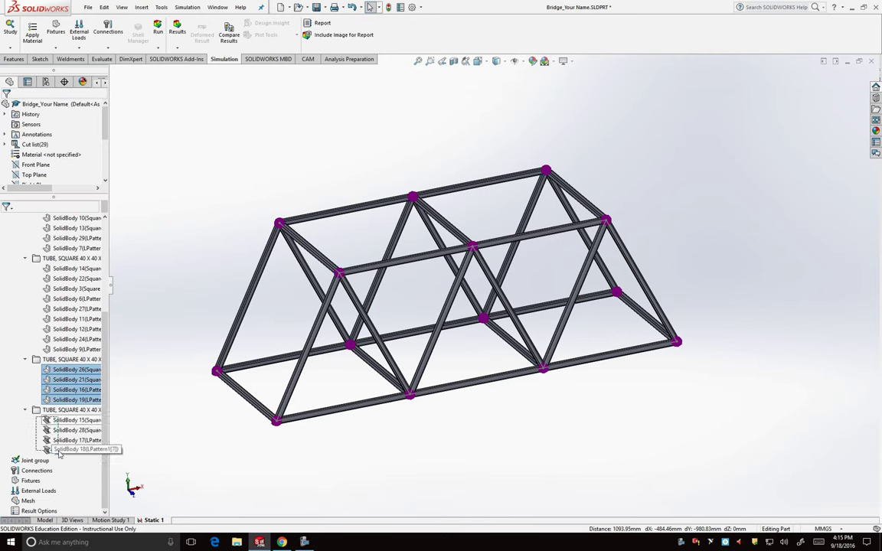
pyautogui.rightClick(59, 452)
pyautogui.click(86, 358)
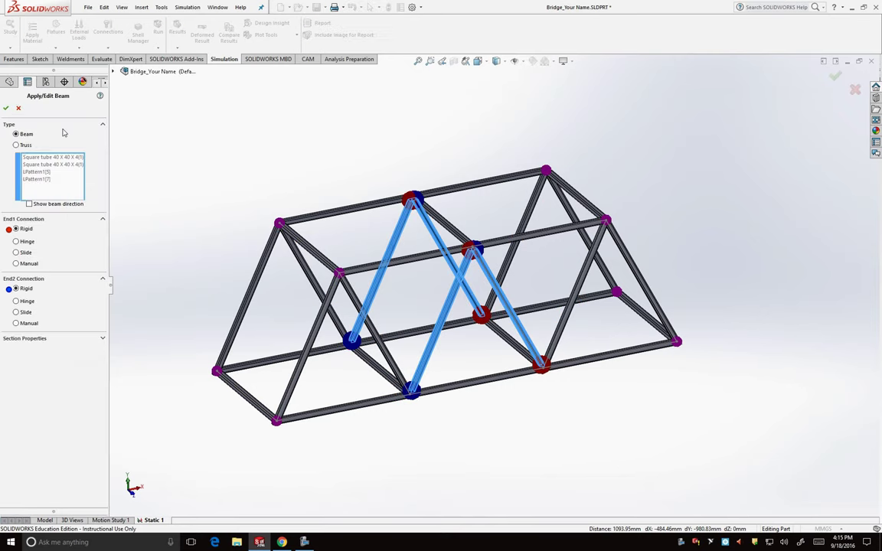
pyautogui.click(23, 144)
pyautogui.click(5, 108)
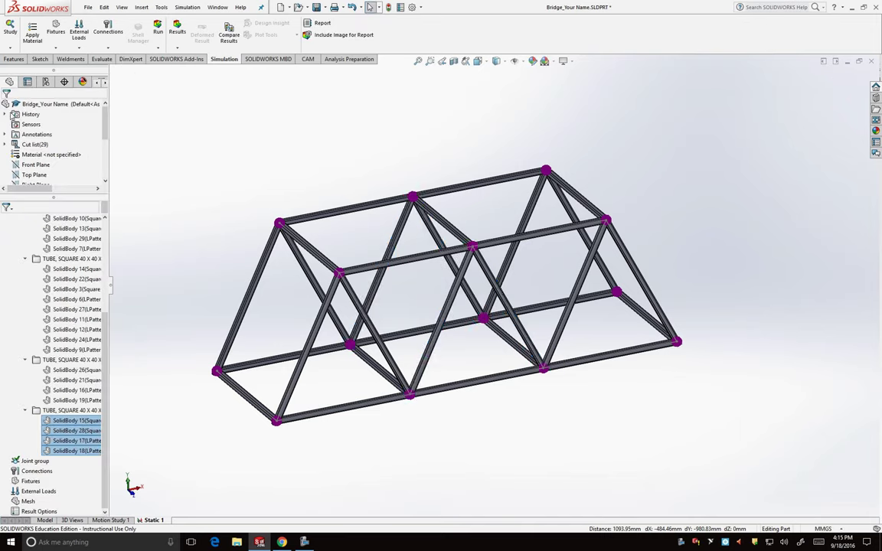
# Clear the tube selection, zoom the bridge view, and open Apply Material.
pyautogui.click(194, 217)
pyautogui.scroll(5, 180, 252)
pyautogui.scroll(-4, 480, 273)
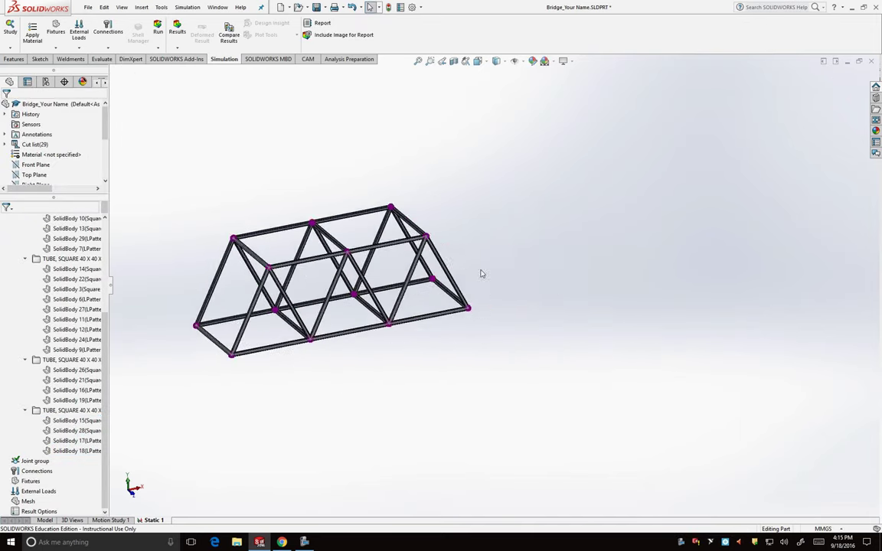
pyautogui.scroll(-2, 276, 235)
pyautogui.scroll(-1, 276, 235)
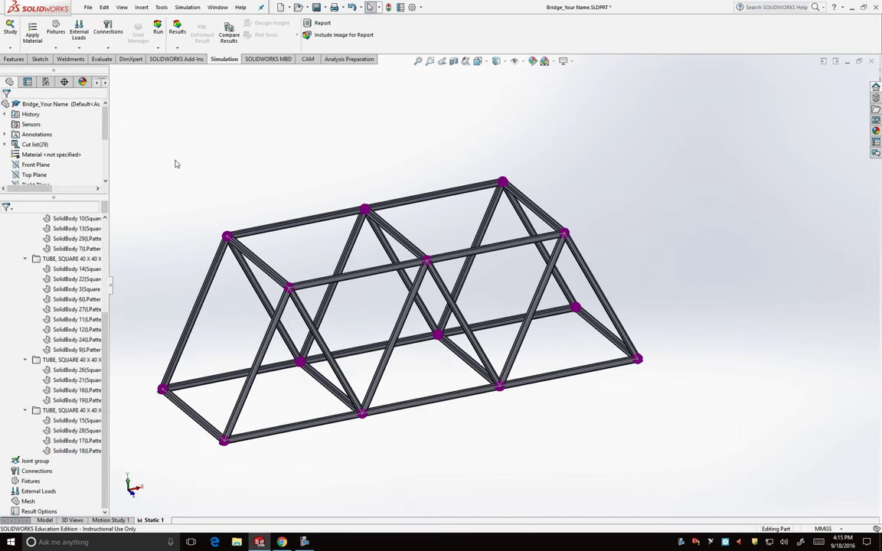
pyautogui.click(29, 38)
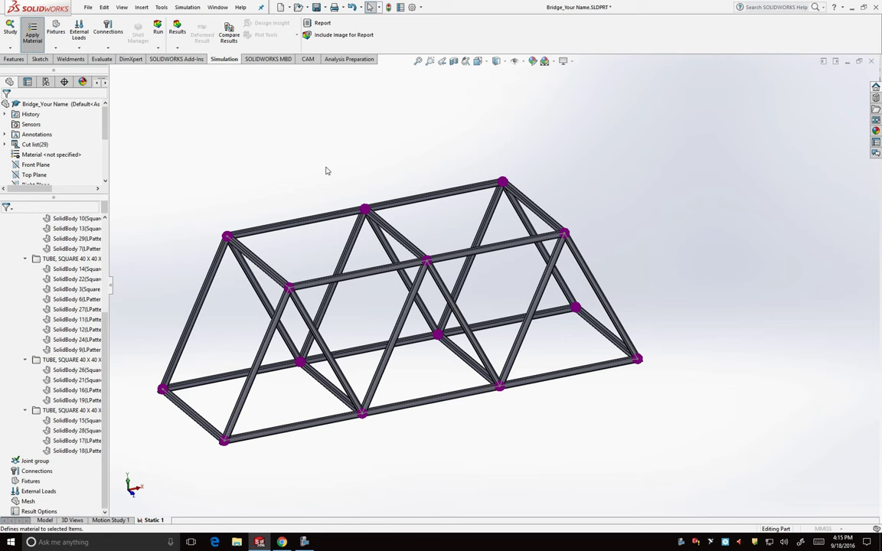
# Apply 1023 Carbon Steel Sheet (SS) from the Steel library to all the bridge's tube bodies.
pyautogui.click(304, 544)
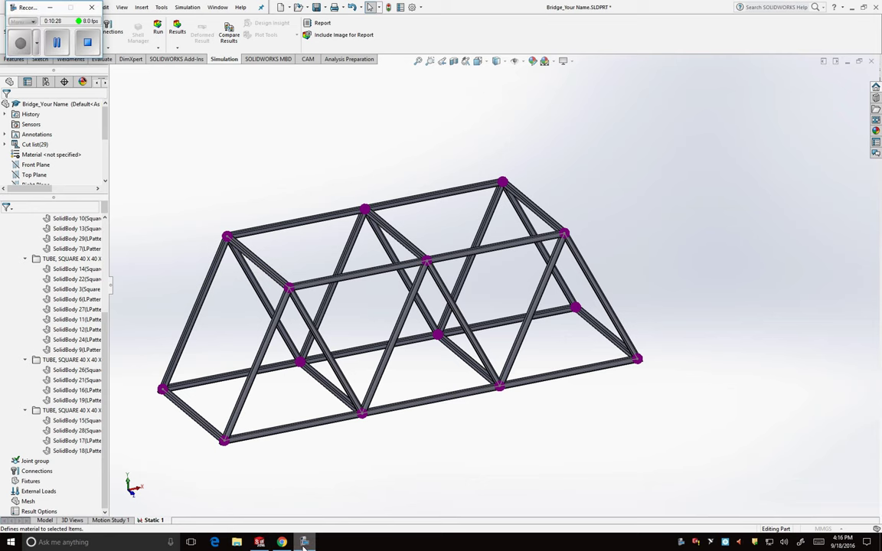
pyautogui.click(304, 544)
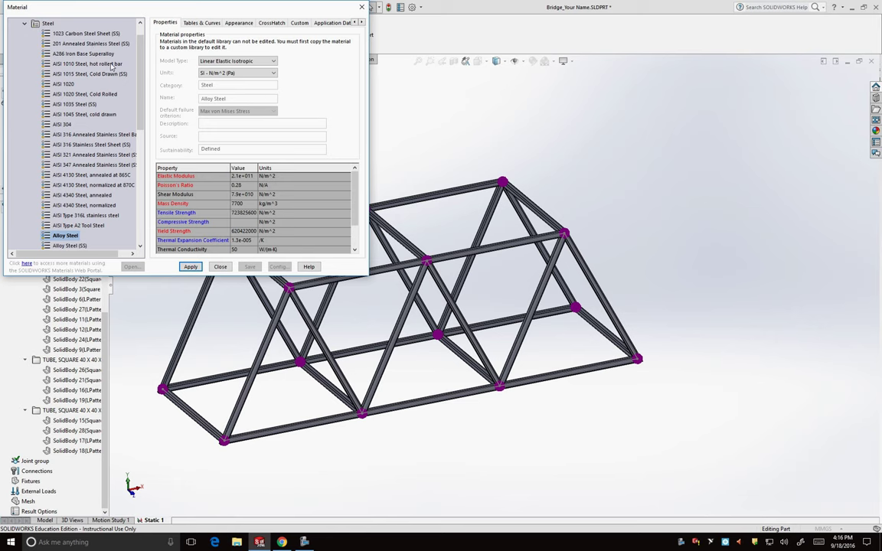
pyautogui.scroll(2, 112, 68)
pyautogui.click(68, 53)
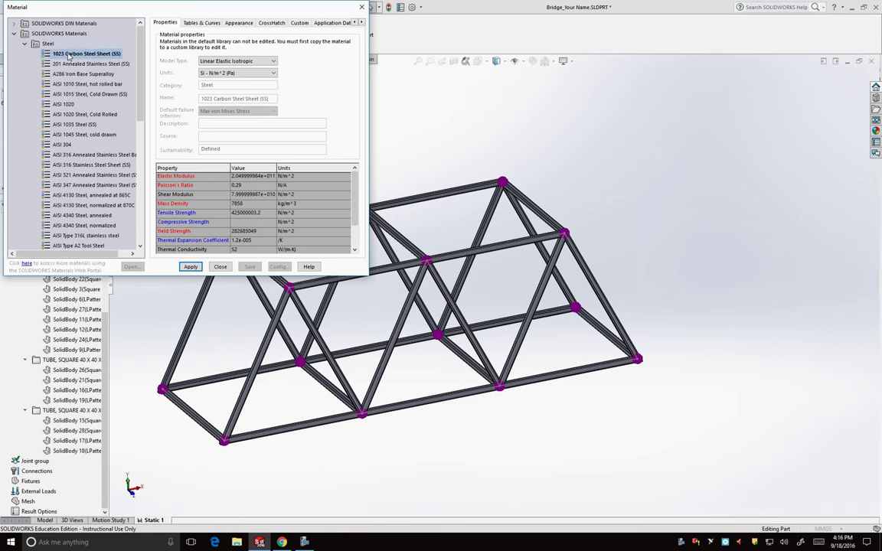
pyautogui.click(189, 268)
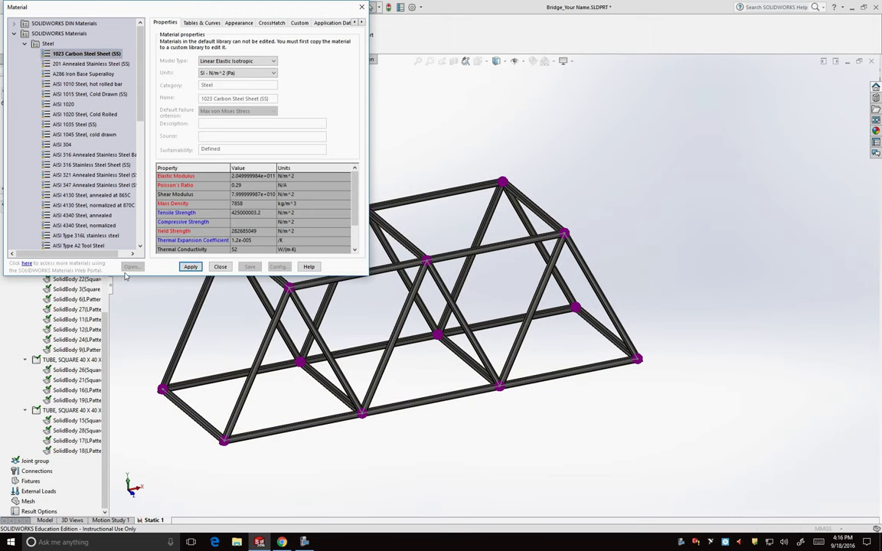
# Close the Material dialog and add a Fixed Geometry restraint on the two left-end bottom joints.
pyautogui.click(220, 266)
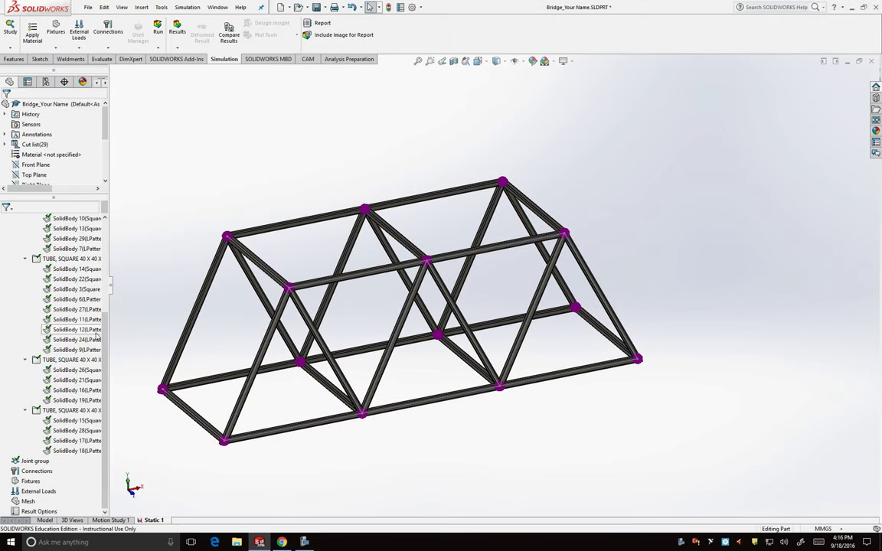
pyautogui.scroll(3, 105, 301)
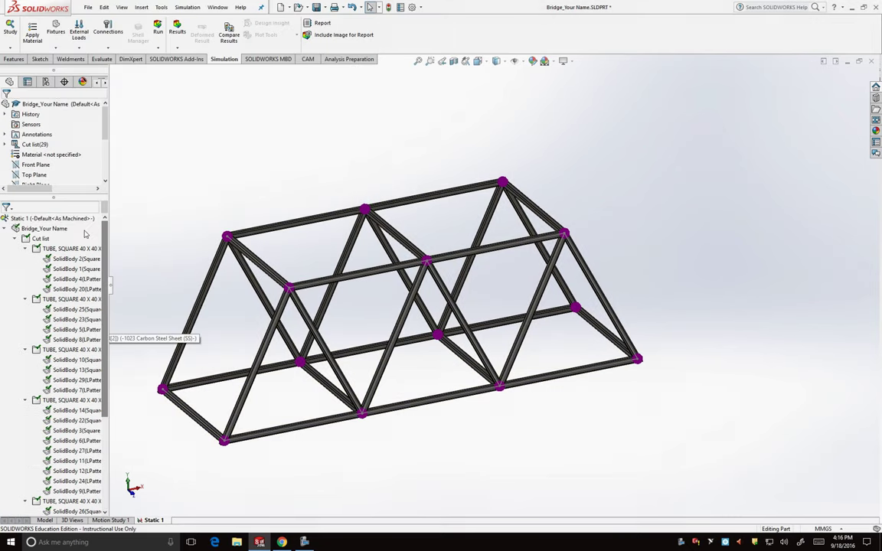
pyautogui.click(6, 229)
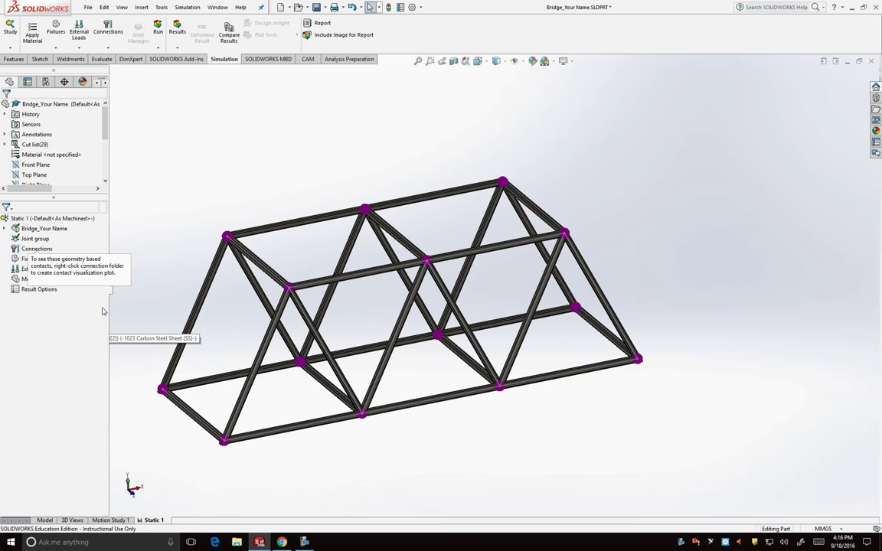
pyautogui.click(56, 48)
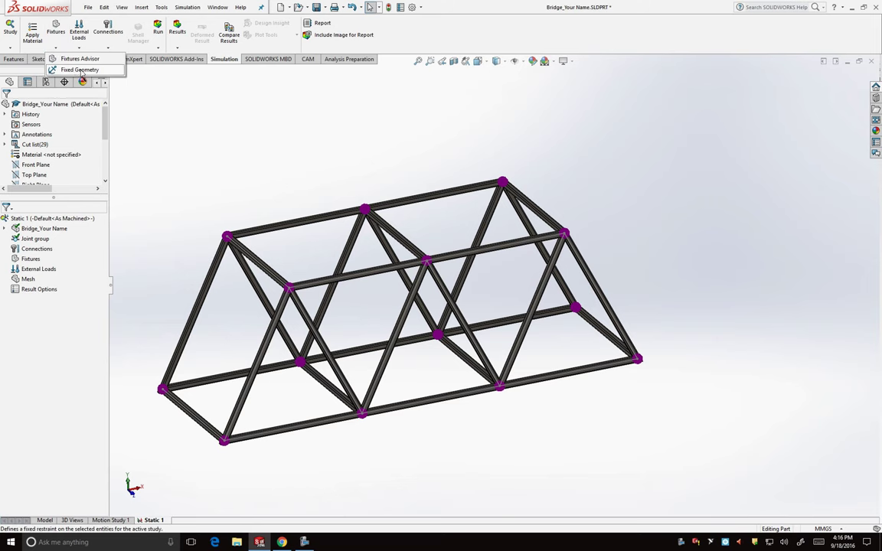
pyautogui.click(79, 70)
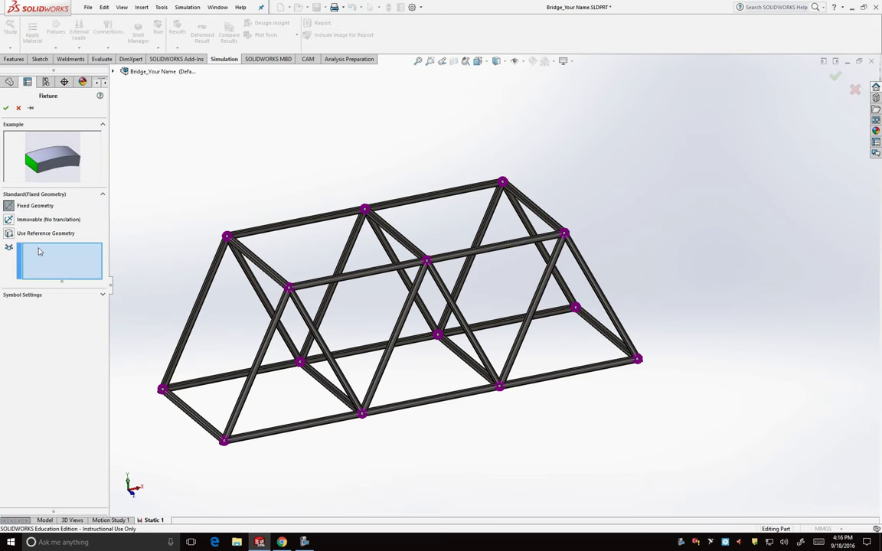
pyautogui.click(165, 391)
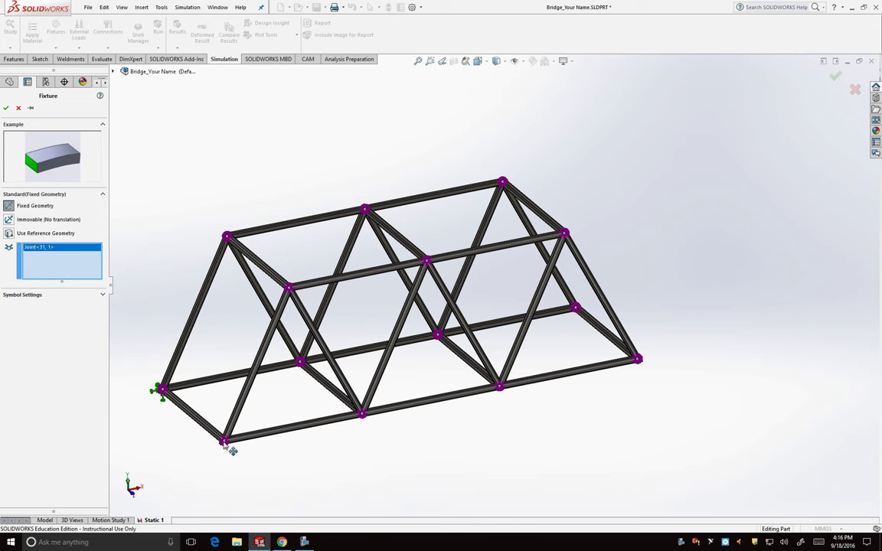
pyautogui.click(224, 442)
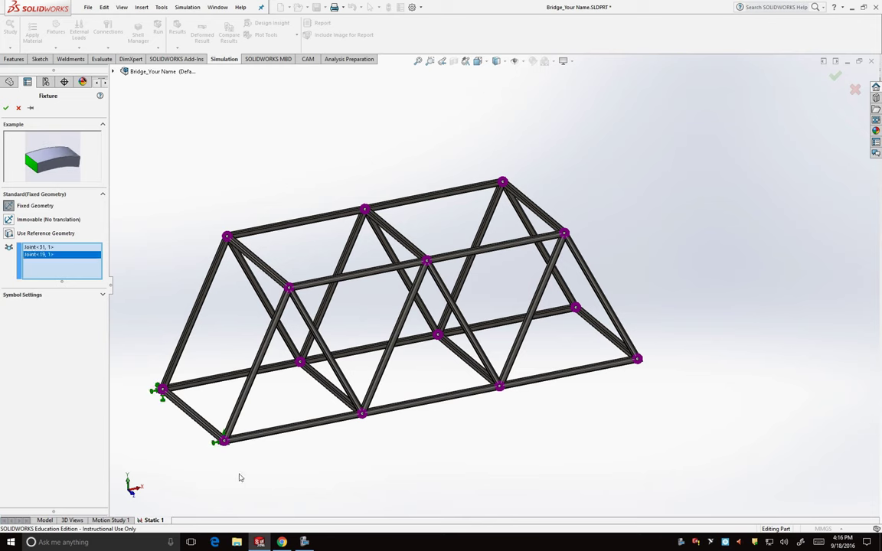
pyautogui.click(6, 108)
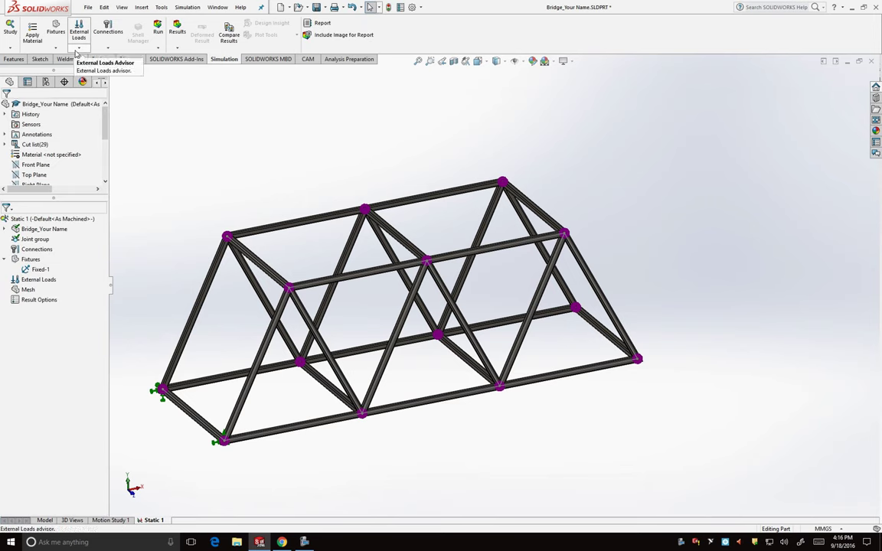
pyautogui.click(55, 47)
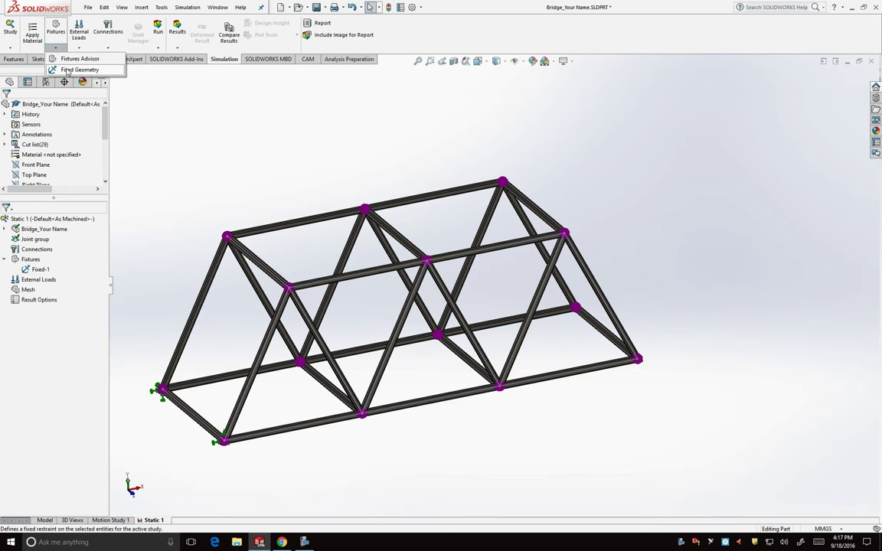
# Restrain the two right-end bottom joints relative to Front Plane in Direction 2 and Normal to Plane.
pyautogui.click(68, 70)
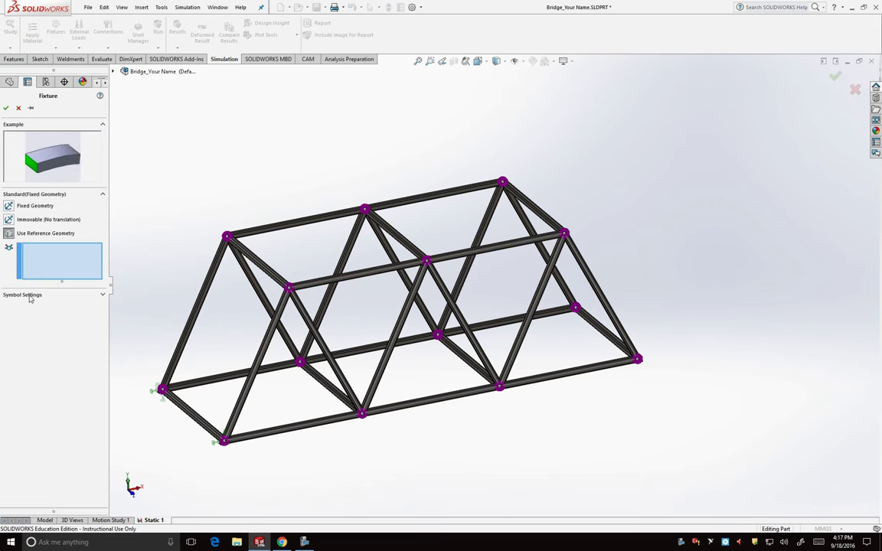
pyautogui.click(17, 234)
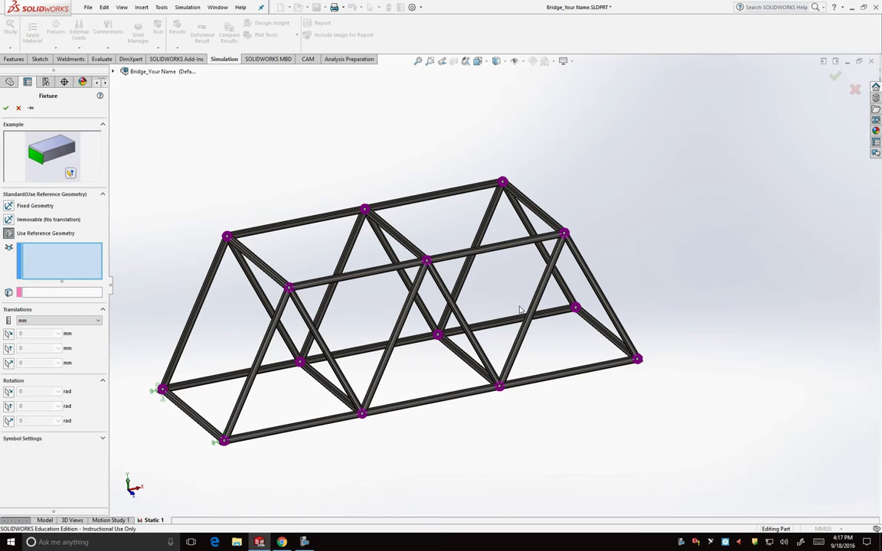
pyautogui.click(575, 306)
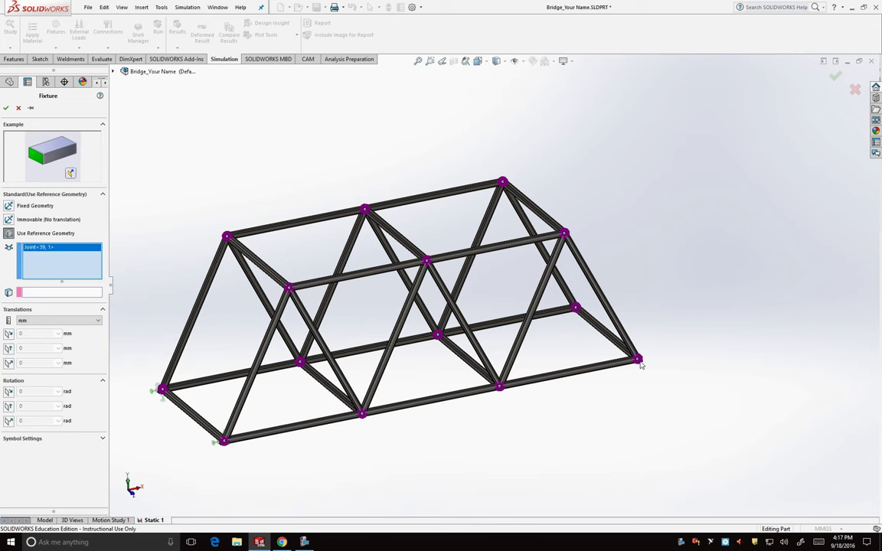
pyautogui.click(638, 360)
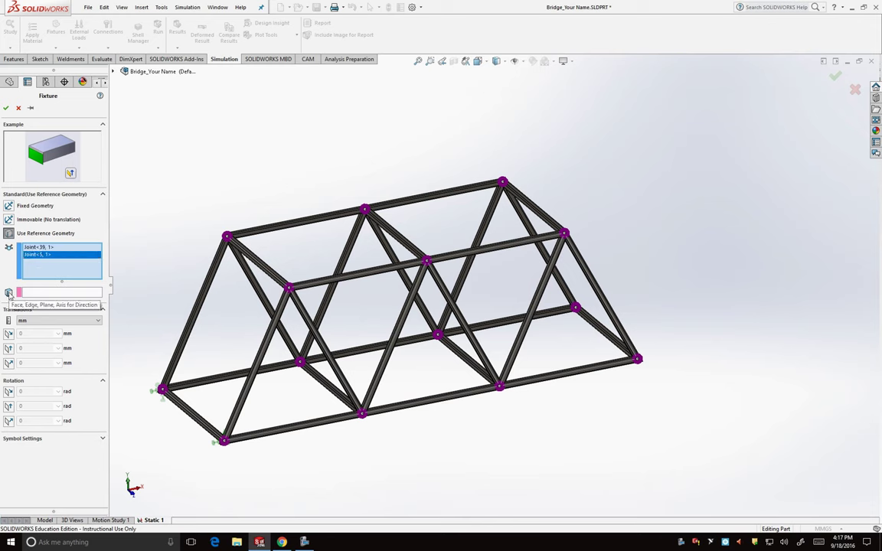
pyautogui.click(43, 293)
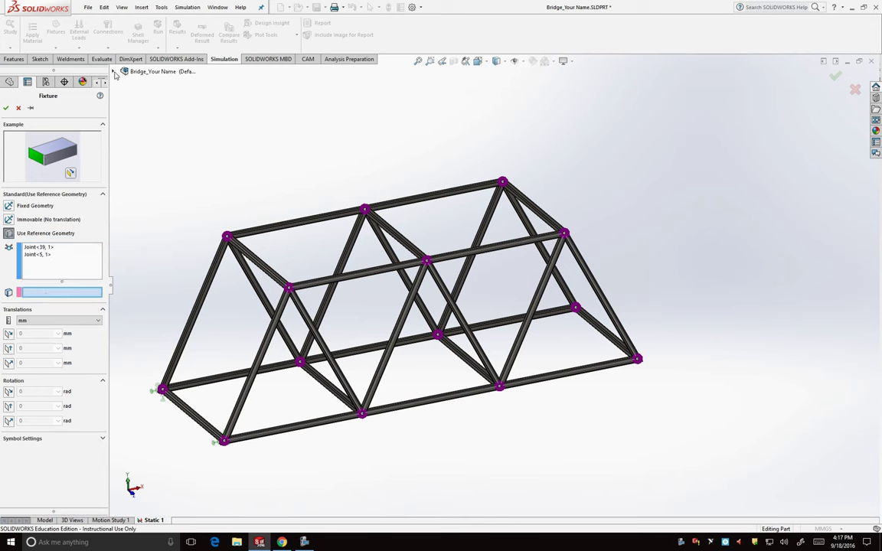
pyautogui.click(115, 71)
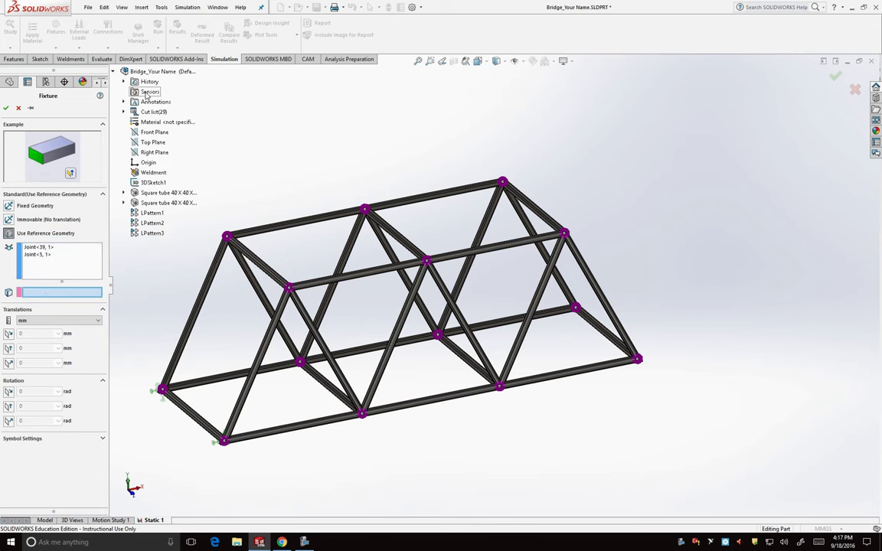
pyautogui.click(154, 132)
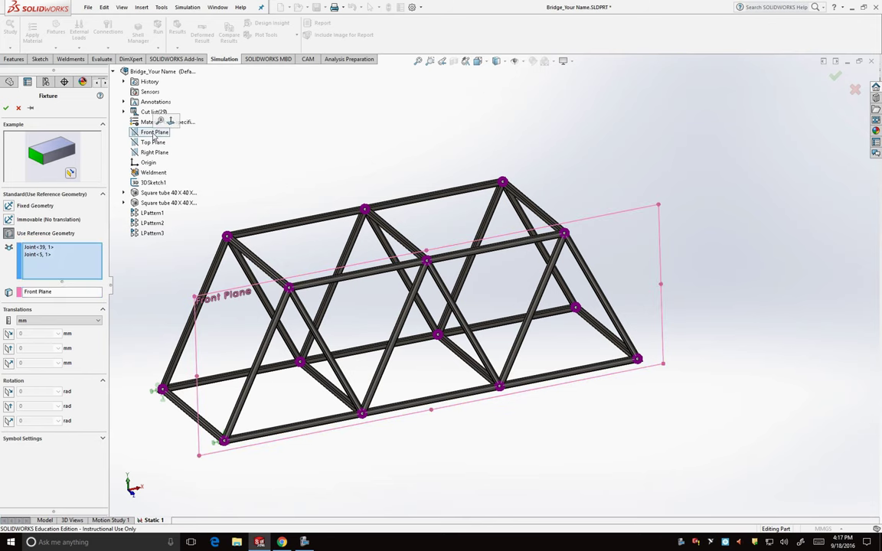
pyautogui.click(7, 349)
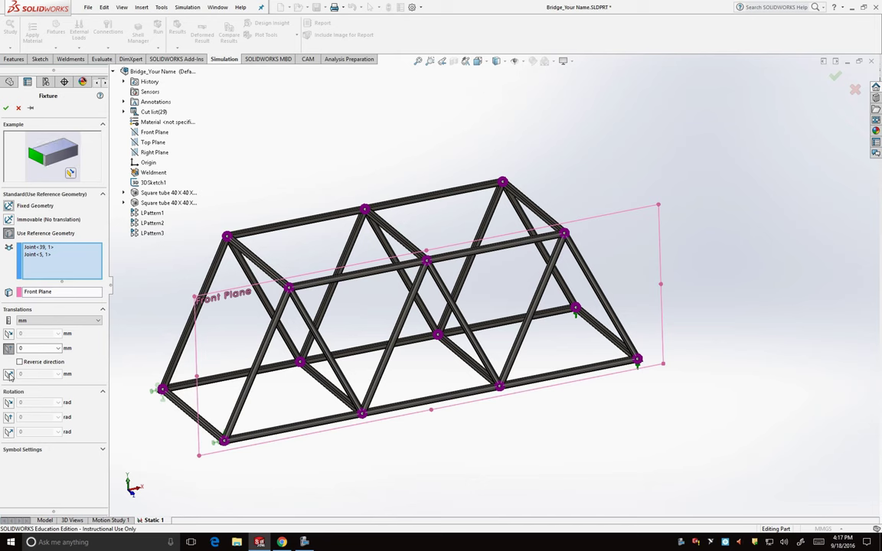
pyautogui.click(8, 375)
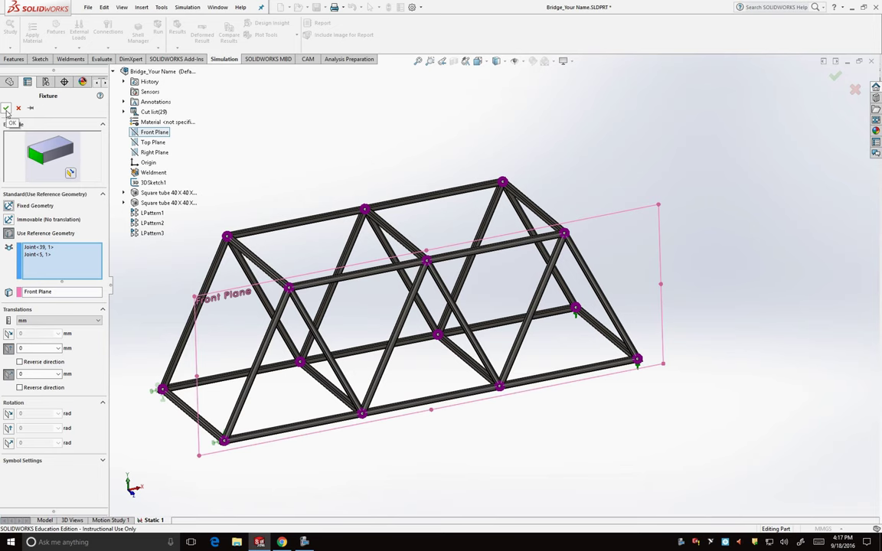
pyautogui.click(7, 108)
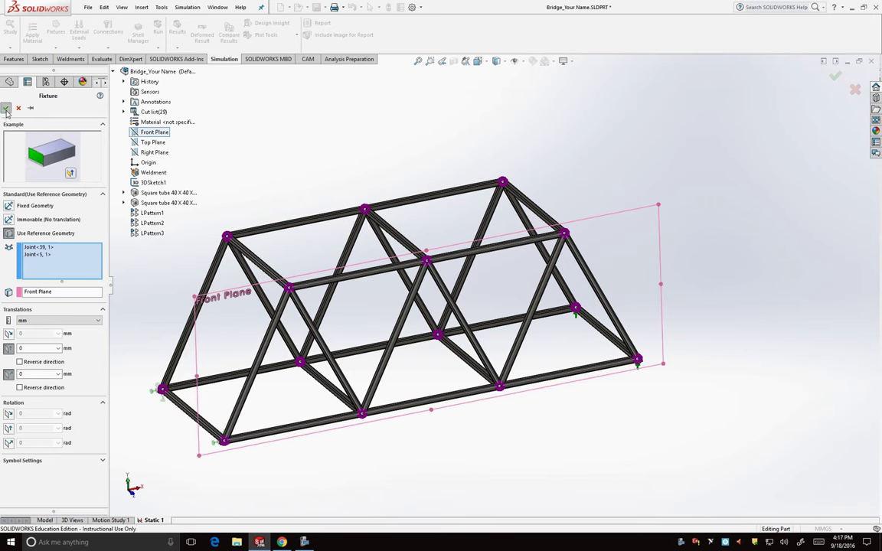
# Start a Use Reference Geometry fixture and select the remaining top and bottom truss joints.
pyautogui.click(57, 50)
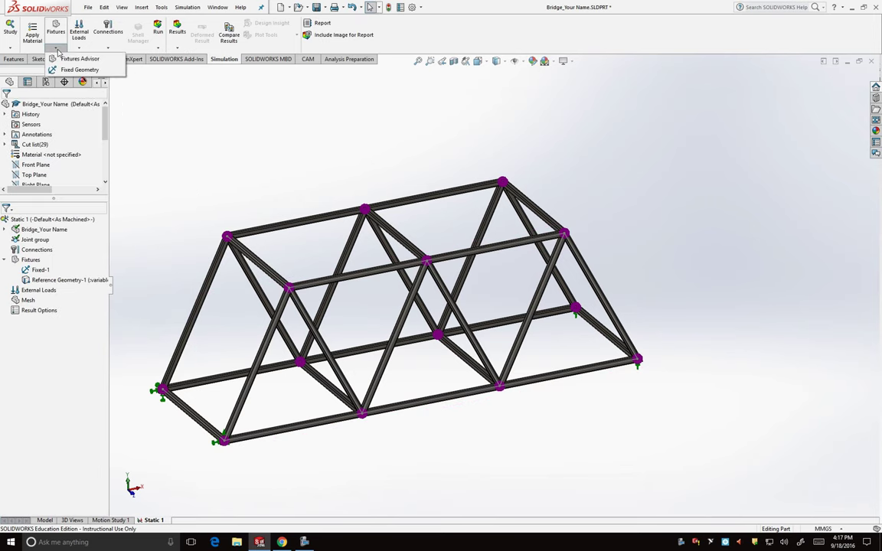
pyautogui.click(73, 70)
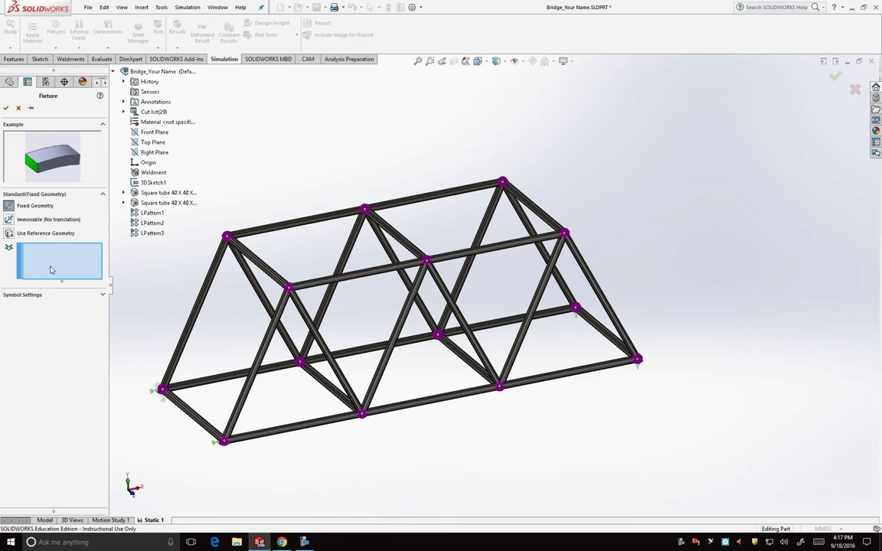
pyautogui.click(8, 233)
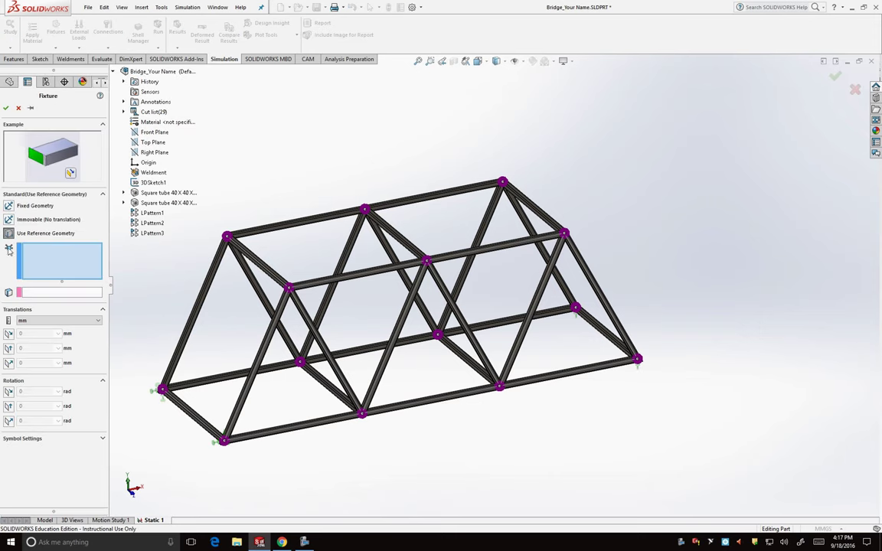
pyautogui.click(229, 235)
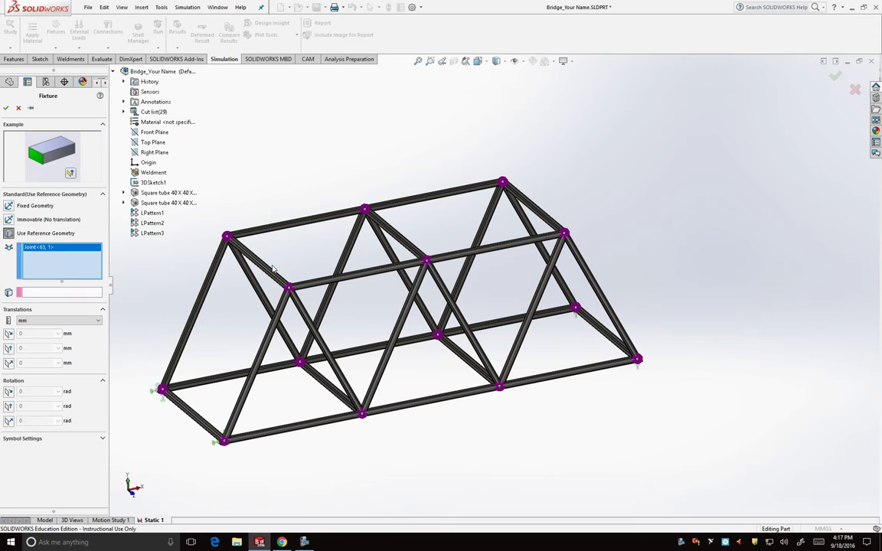
pyautogui.click(299, 361)
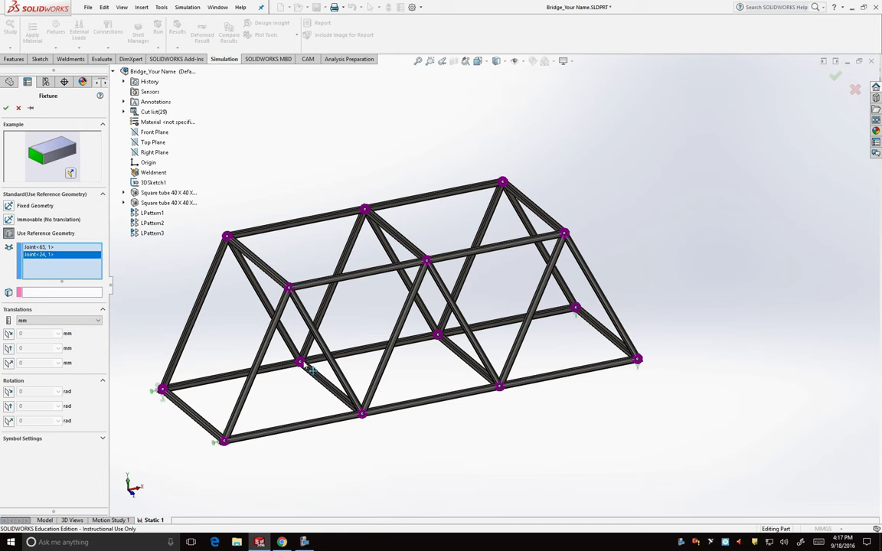
pyautogui.click(310, 369)
pyautogui.click(361, 412)
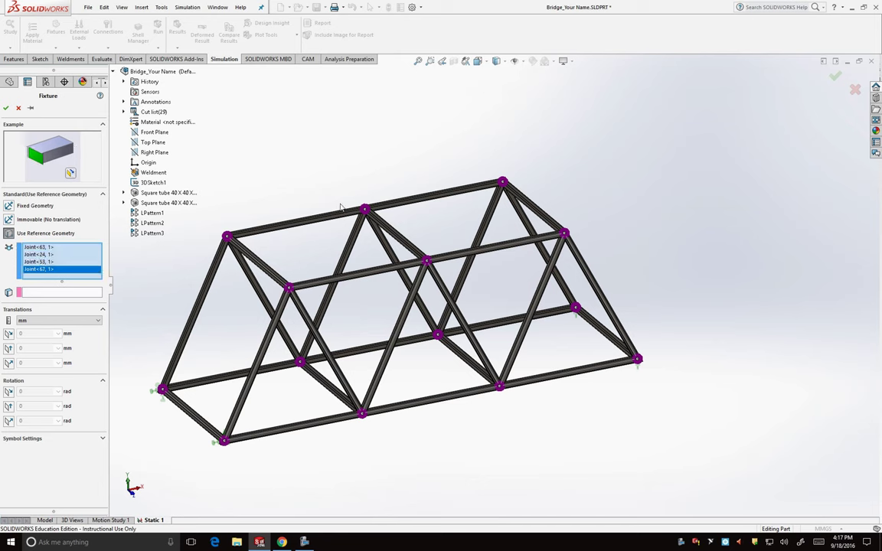
pyautogui.click(365, 210)
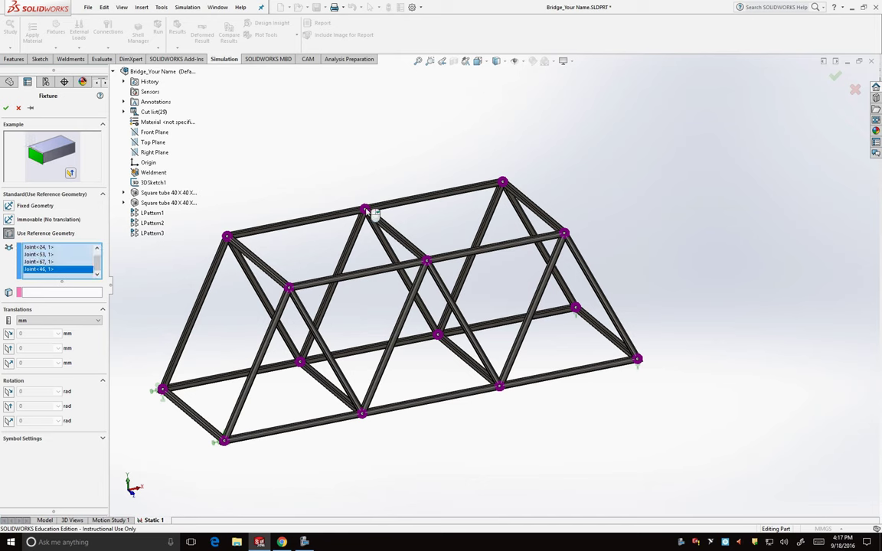
pyautogui.click(427, 261)
pyautogui.click(499, 386)
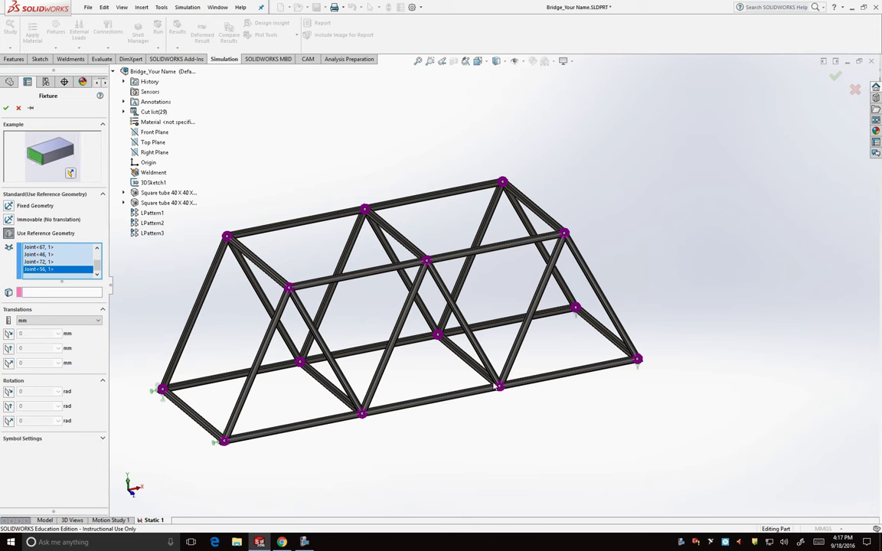
pyautogui.click(498, 386)
pyautogui.click(563, 233)
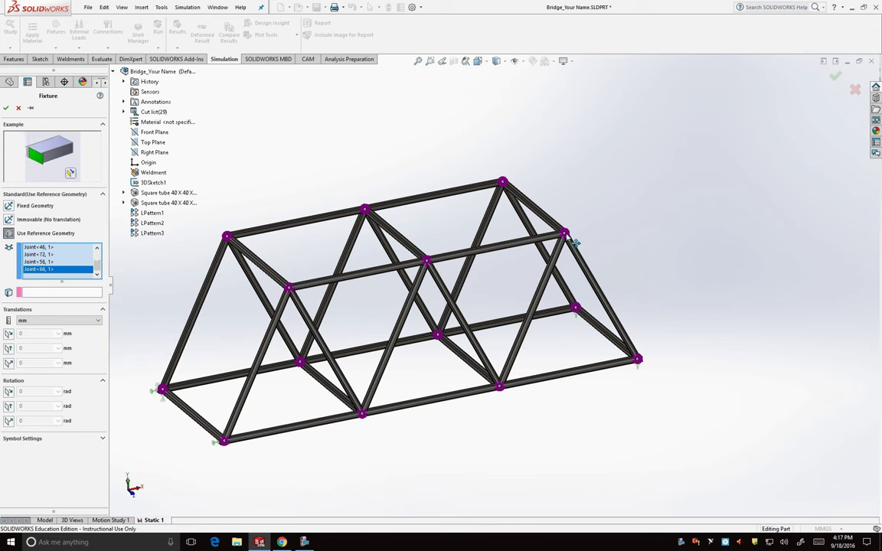
pyautogui.click(501, 184)
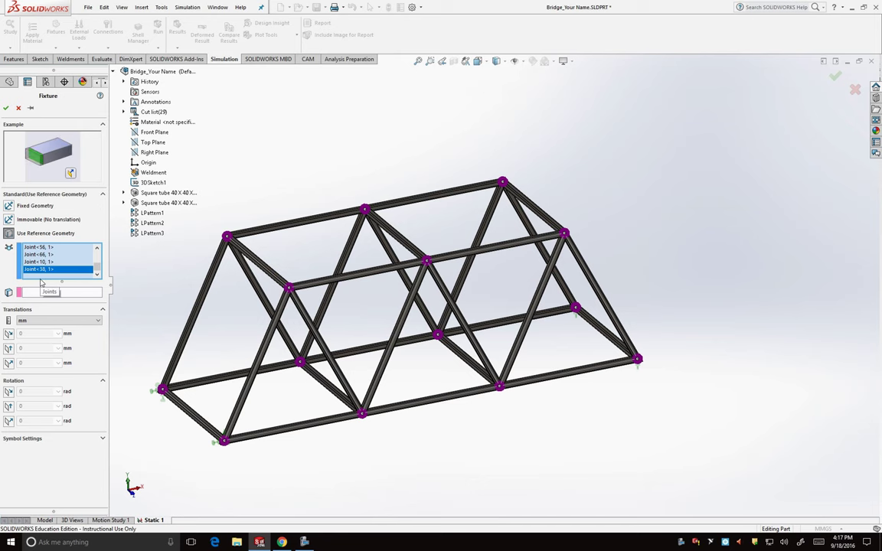
# Reference the Front Plane and hold those joints at 0 mm normal to it.
pyautogui.click(44, 292)
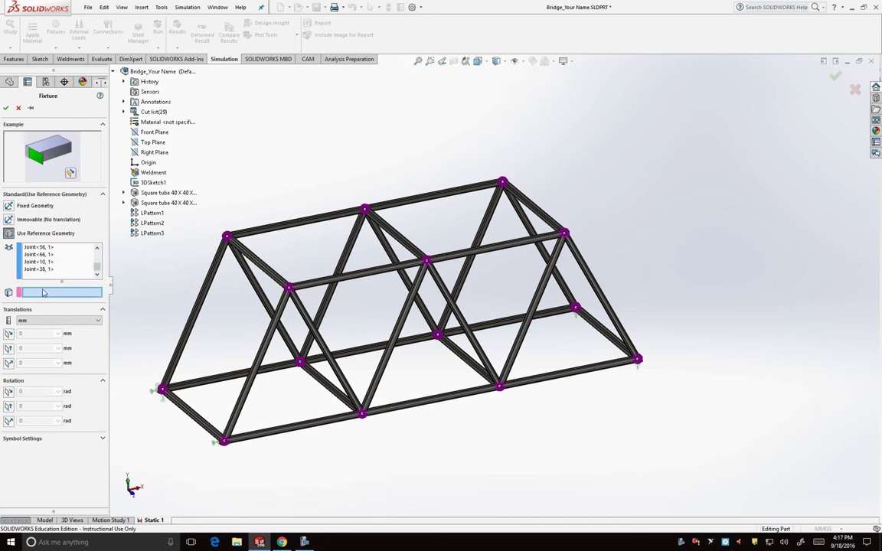
pyautogui.click(161, 133)
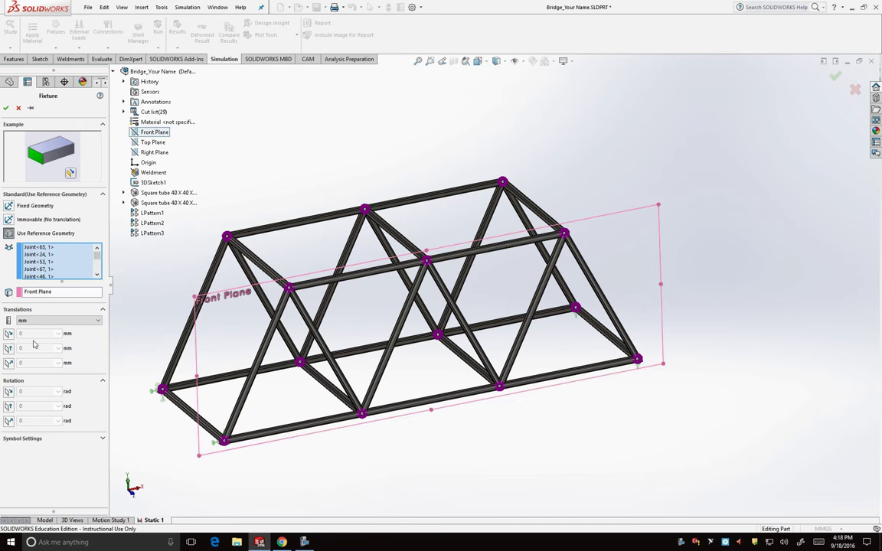
pyautogui.click(9, 364)
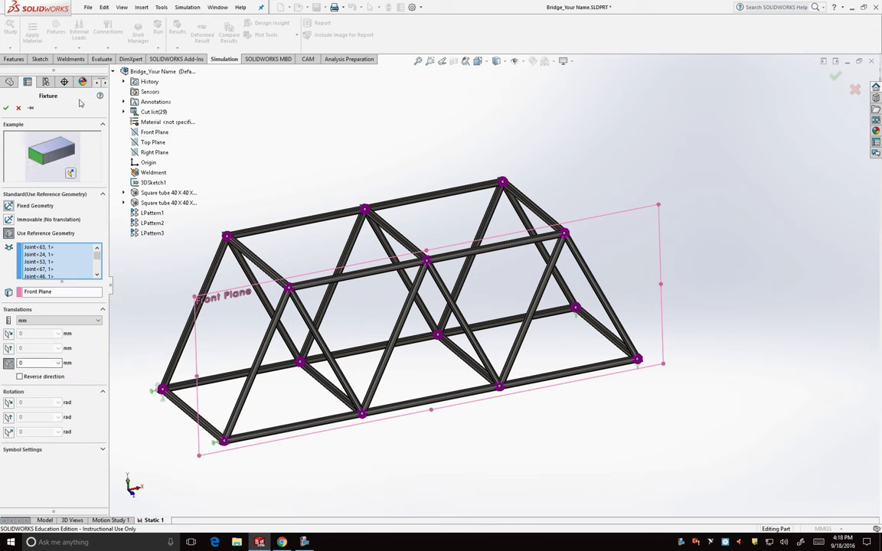
pyautogui.click(7, 109)
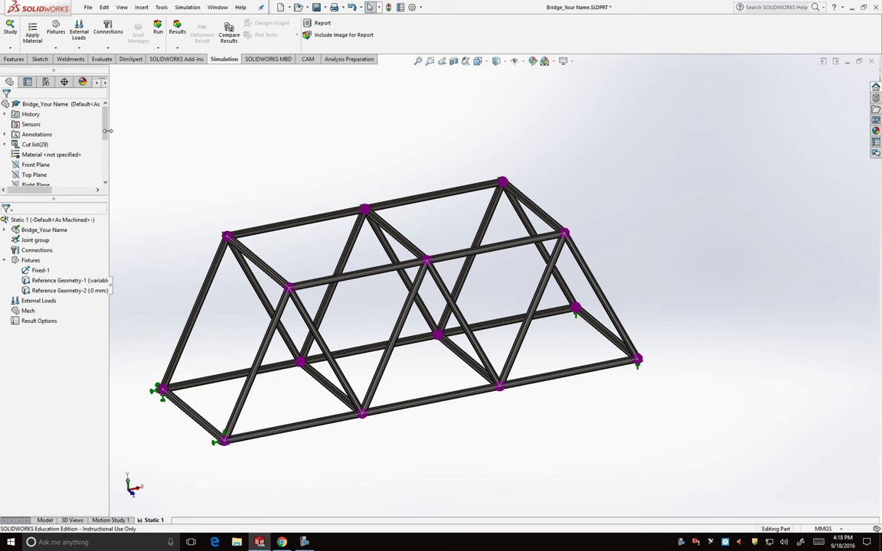
# Apply a reversed 1200 N force normal to Top Plane on two top joints.
pyautogui.click(80, 49)
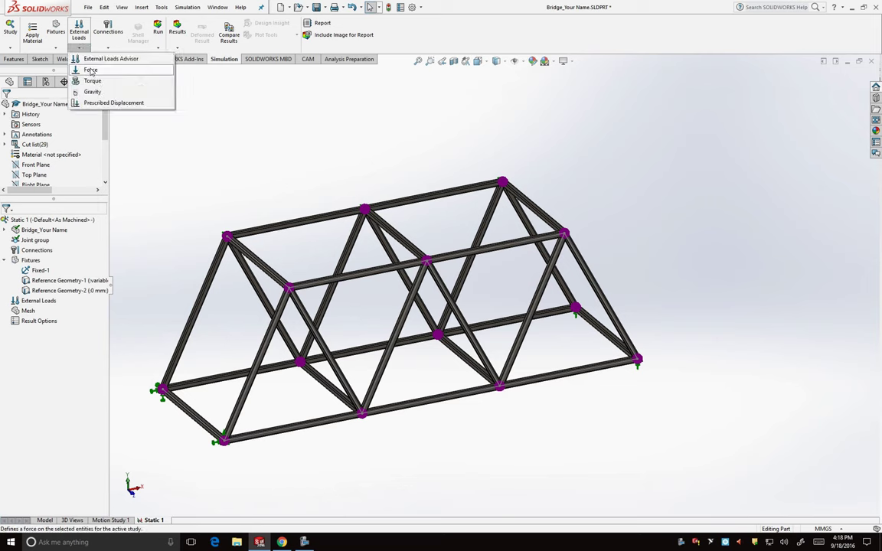
pyautogui.click(91, 71)
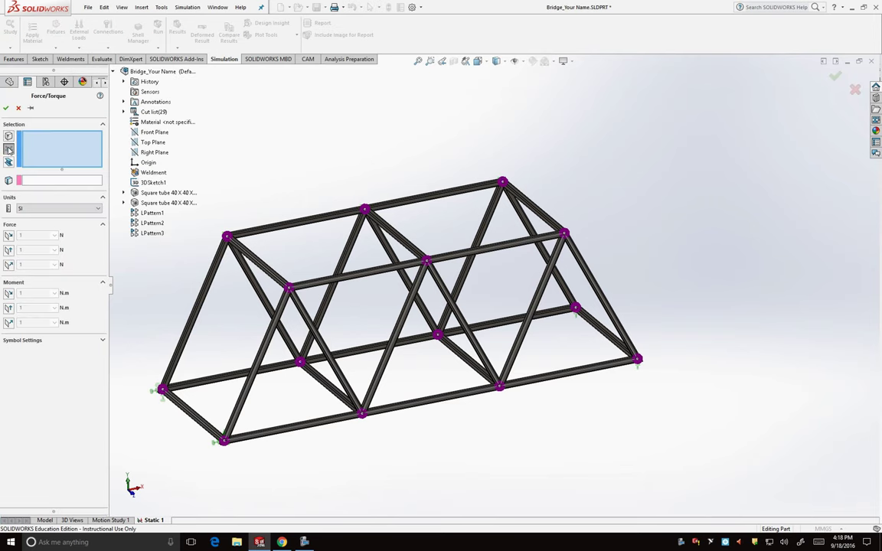
pyautogui.click(365, 210)
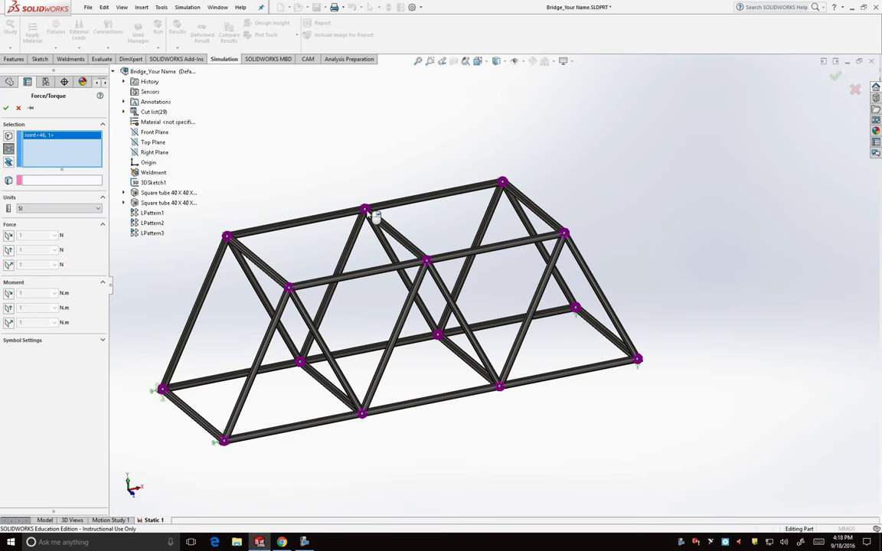
pyautogui.click(389, 237)
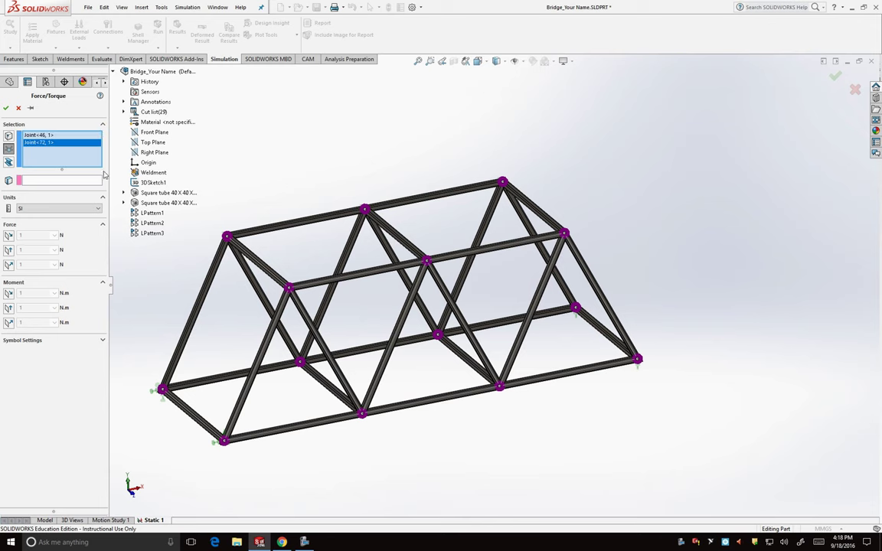
pyautogui.click(49, 180)
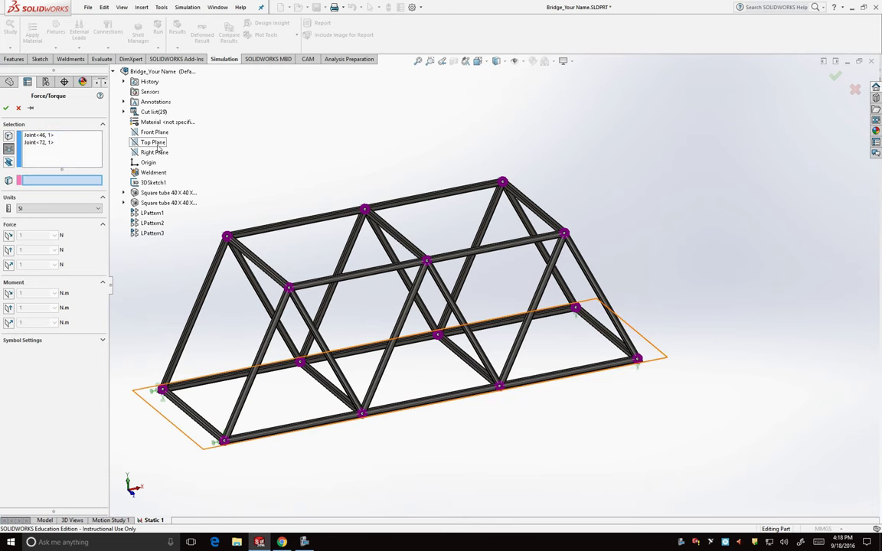
pyautogui.click(157, 143)
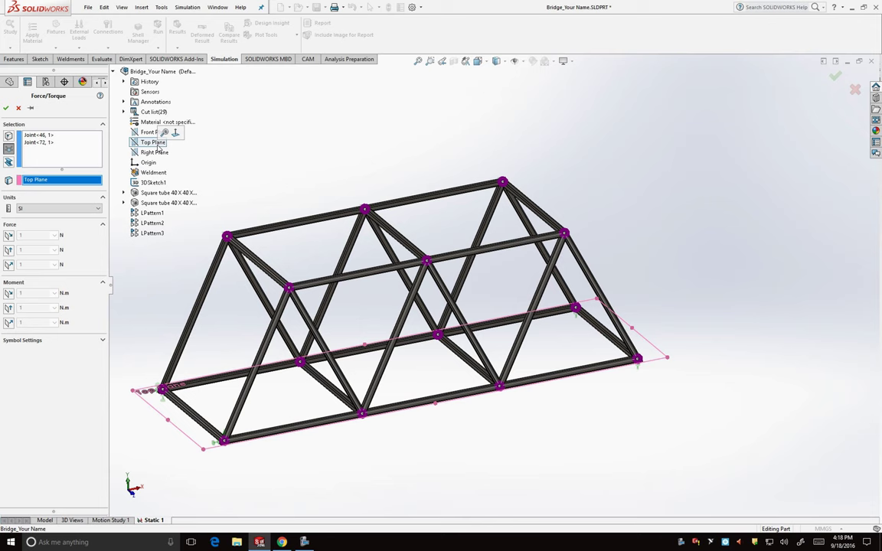
pyautogui.click(9, 265)
pyautogui.write('1200')
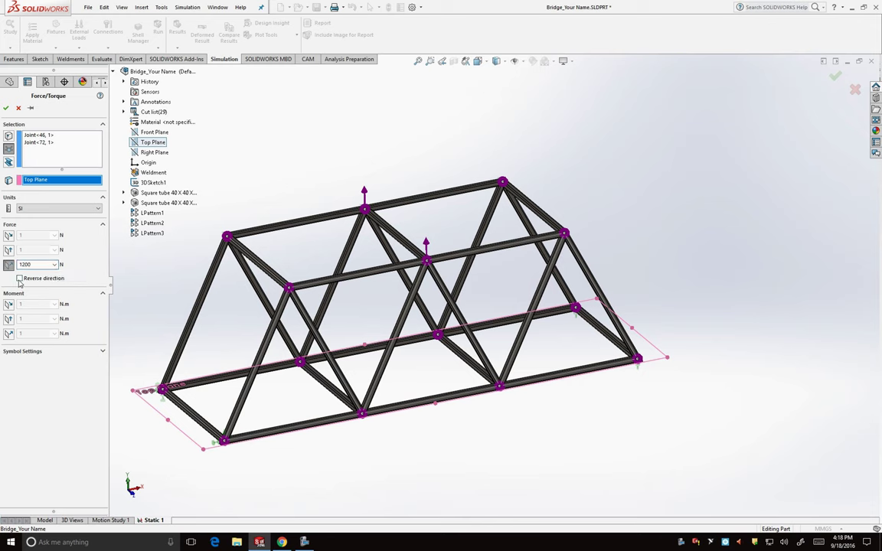
pyautogui.click(19, 279)
pyautogui.click(7, 109)
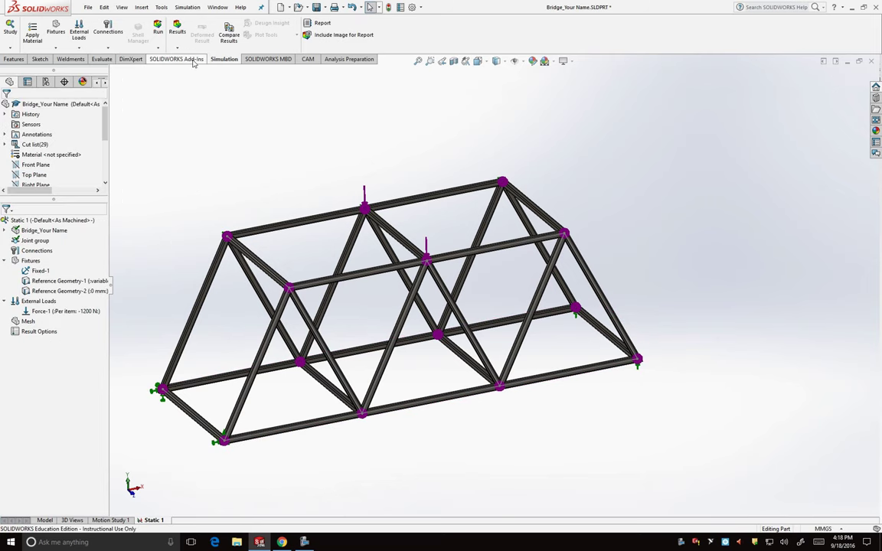
# Run This Study to mesh and solve Static 1.
pyautogui.click(158, 48)
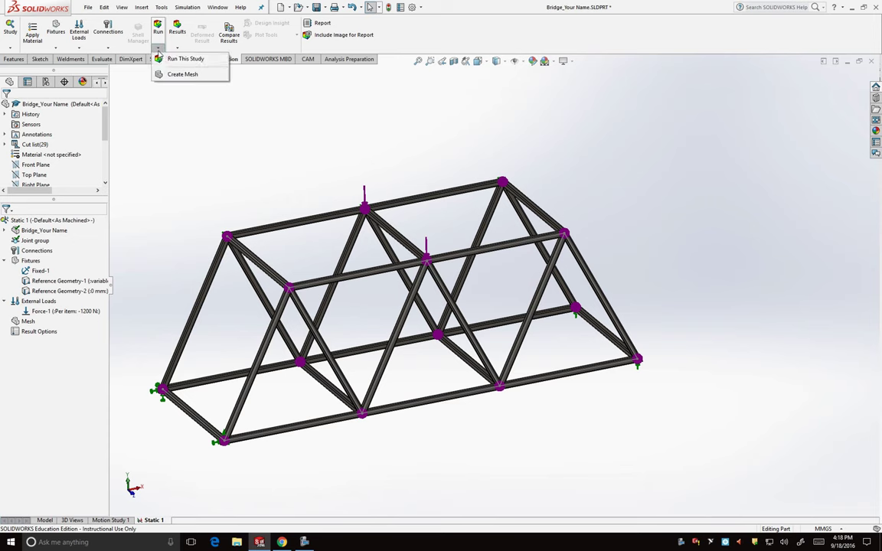
pyautogui.click(161, 59)
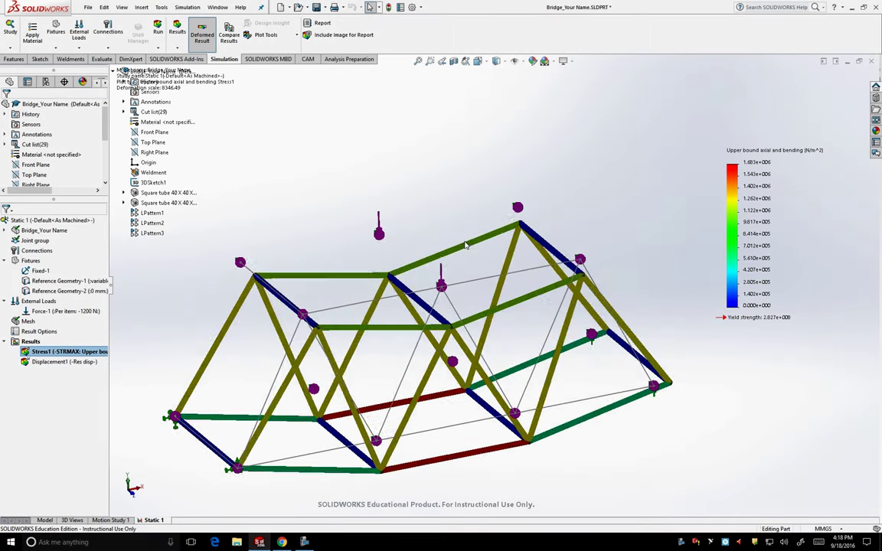
# Display the Displacement1 URES plot, peaking at 3.659e-002 mm, on the deformed bridge and save the part.
pyautogui.moveTo(457, 228)
pyautogui.mouseDown(button='middle')
pyautogui.moveTo(488, 294)
pyautogui.moveTo(452, 283)
pyautogui.mouseUp(button='middle')
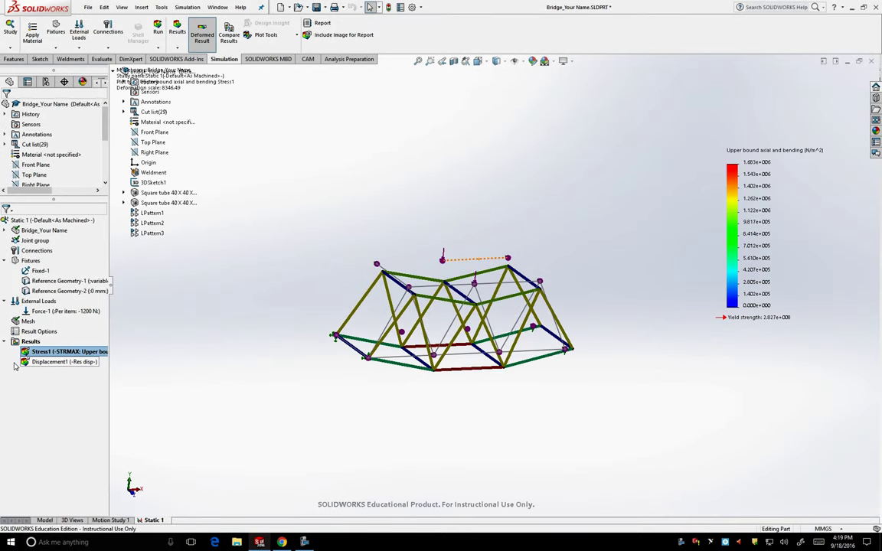
pyautogui.doubleClick(52, 363)
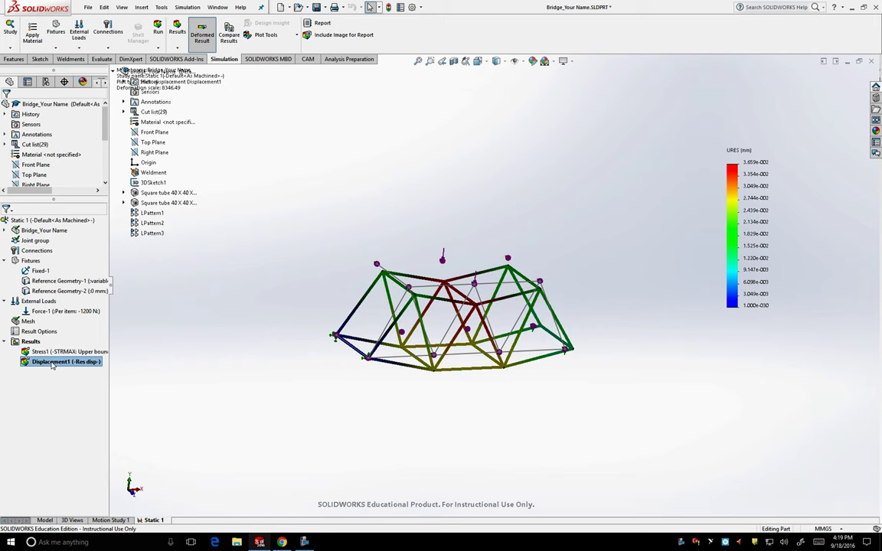
pyautogui.moveTo(356, 232); pyautogui.dragTo(343, 243, button='middle')
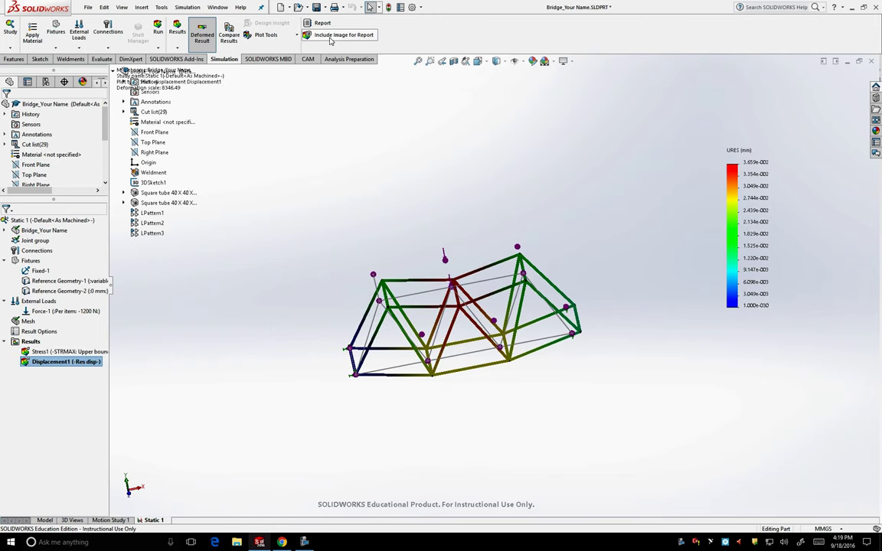
pyautogui.click(316, 7)
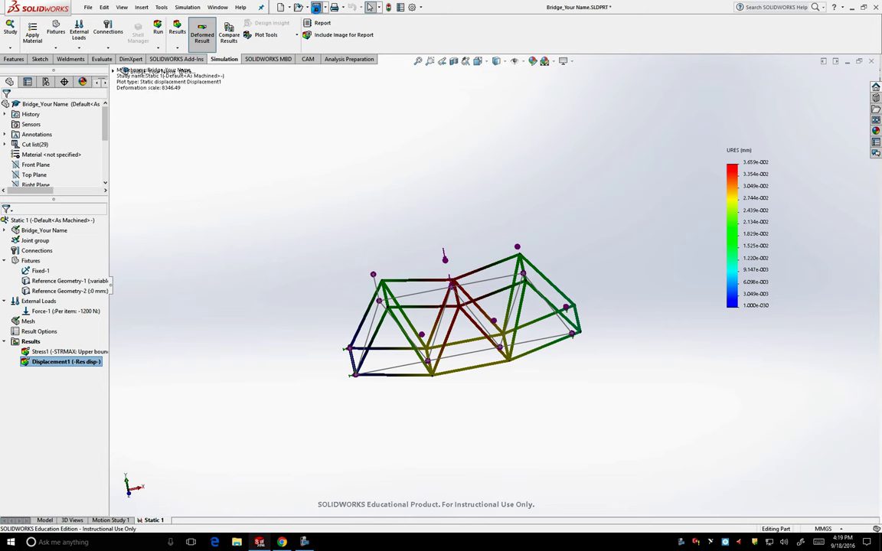